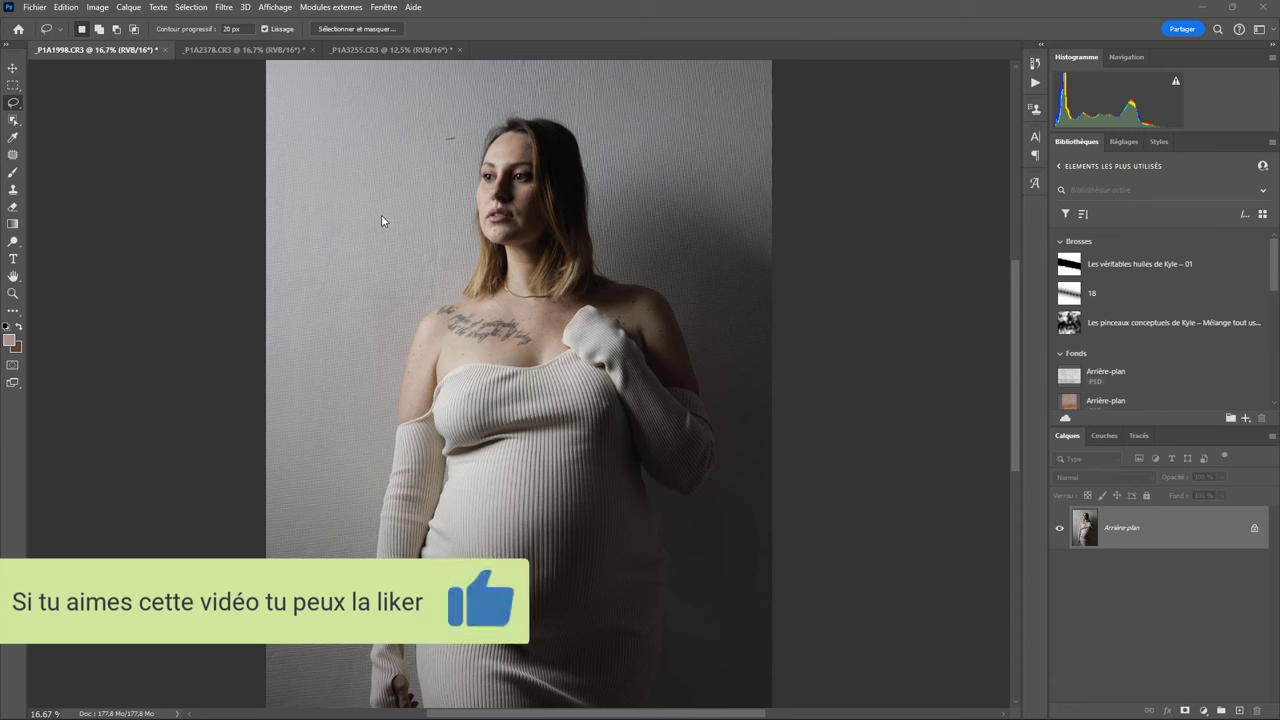
- Check the installed Retouch4me filters, then bring the _P1A2378.CR3 portrait to the front
left_click(223, 8)
mouse_move(300, 326)
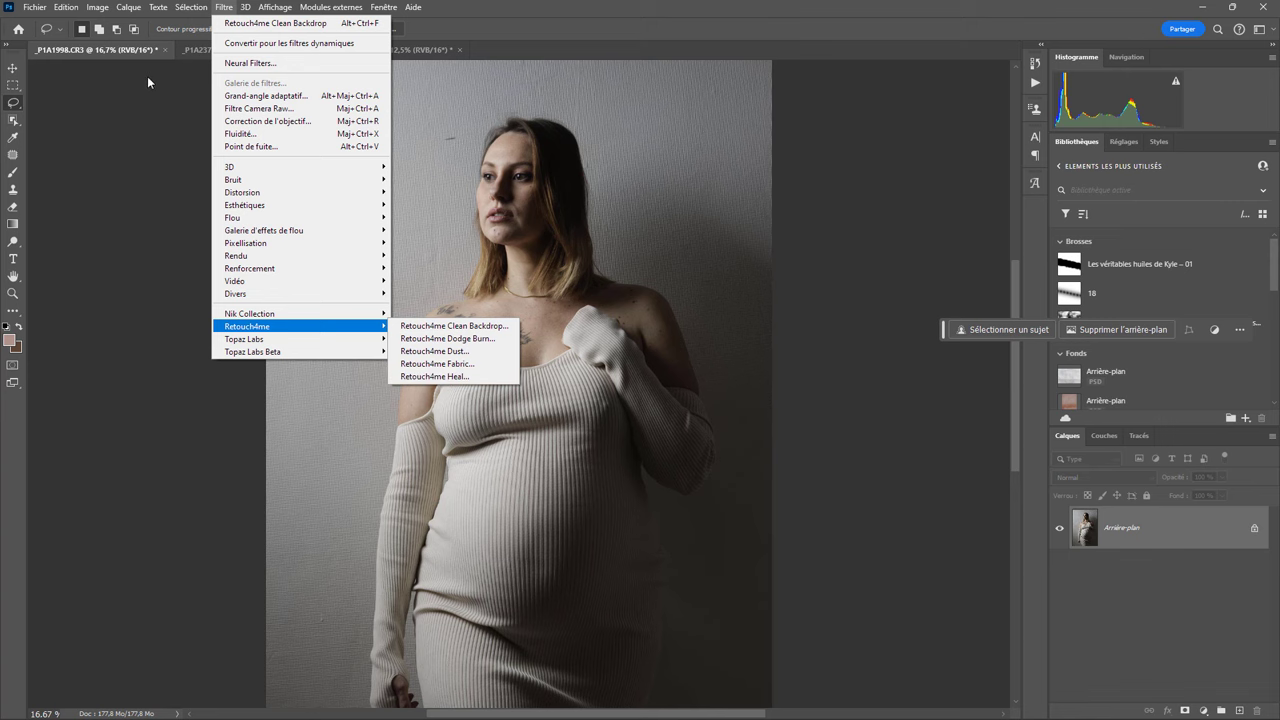
left_click(194, 51)
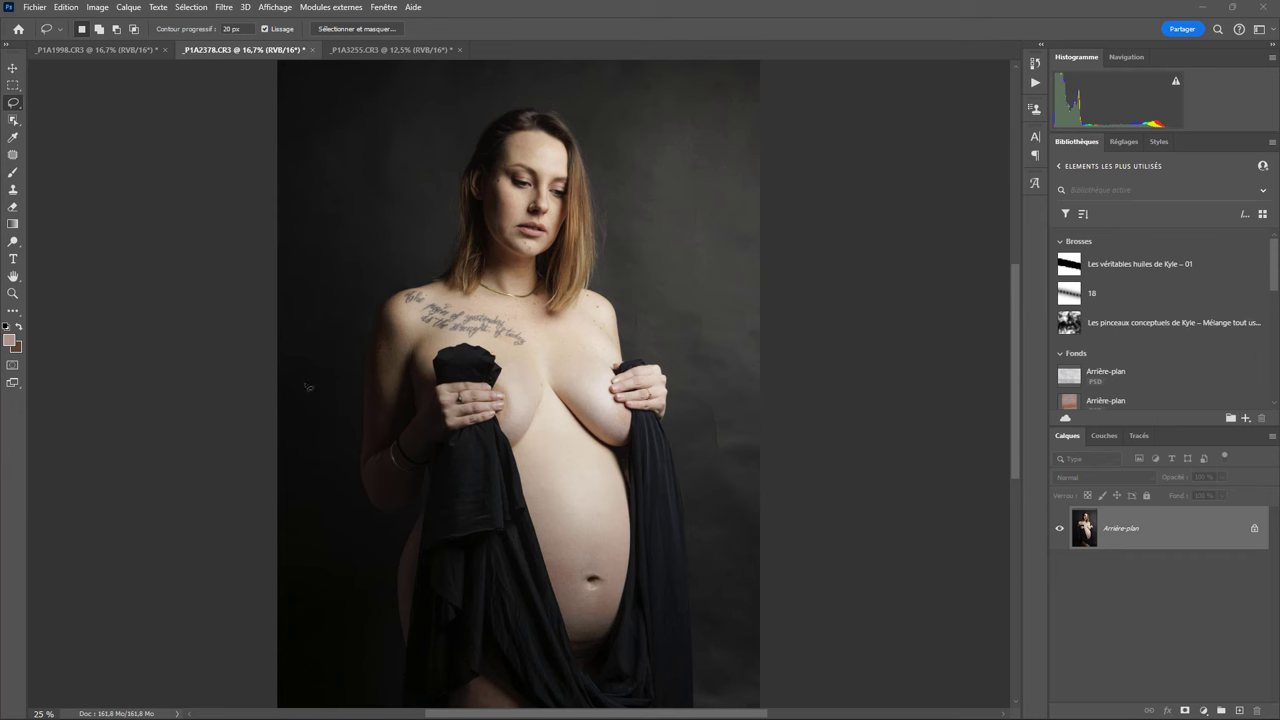
left_click(126, 51)
left_click(224, 49)
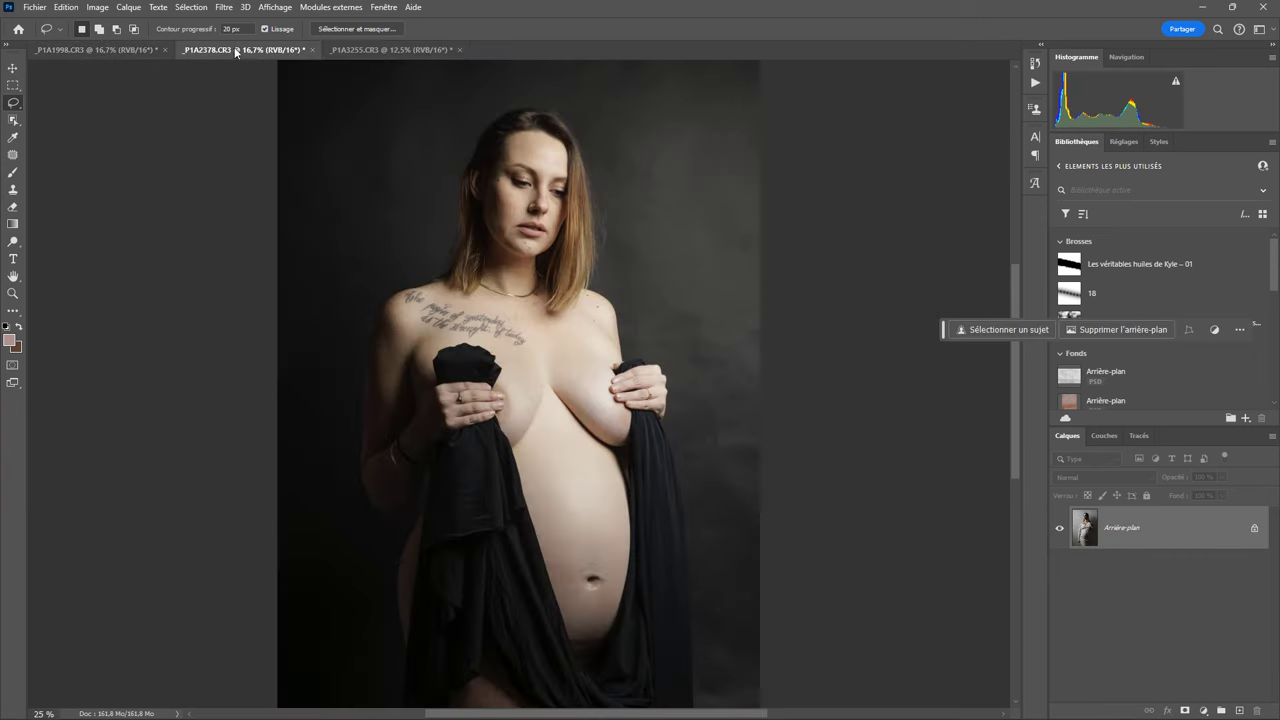
left_click(370, 52)
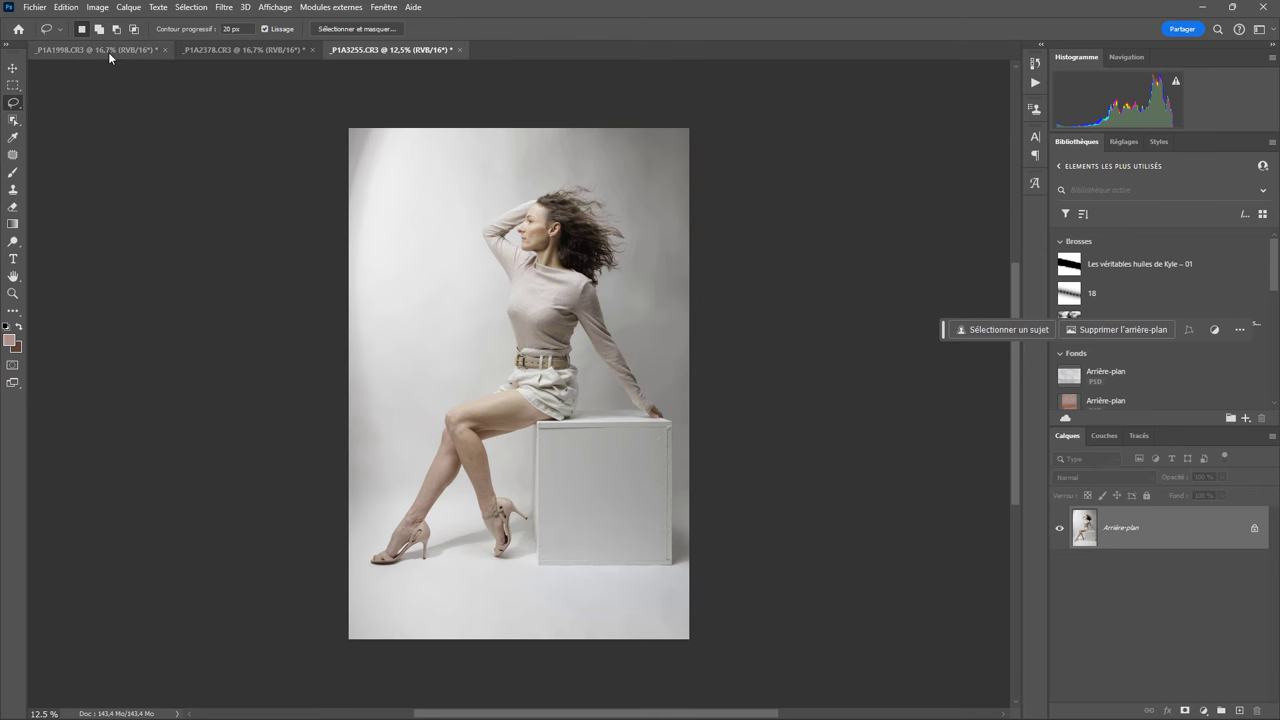
left_click(225, 50)
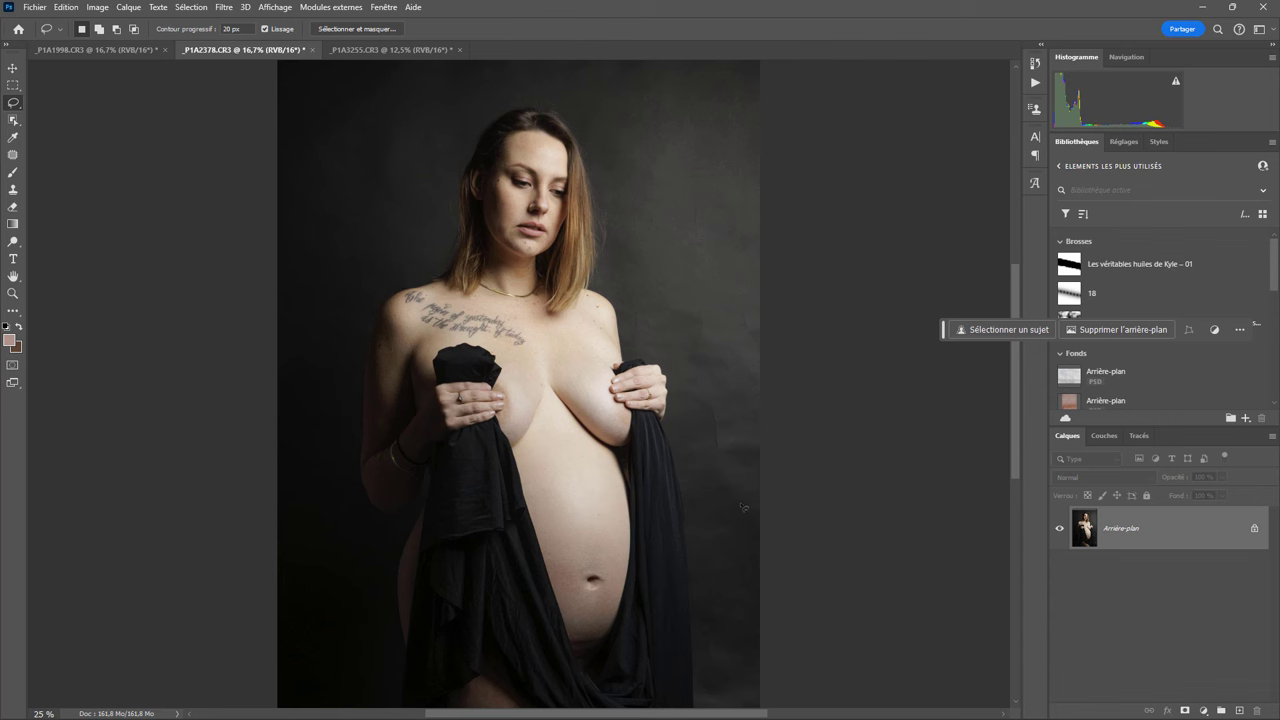
left_click(222, 8)
- Duplicate the Arrière-plan layer and run Retouch4me Clean Backdrop on the copy
right_click(1192, 522)
left_click(1190, 544)
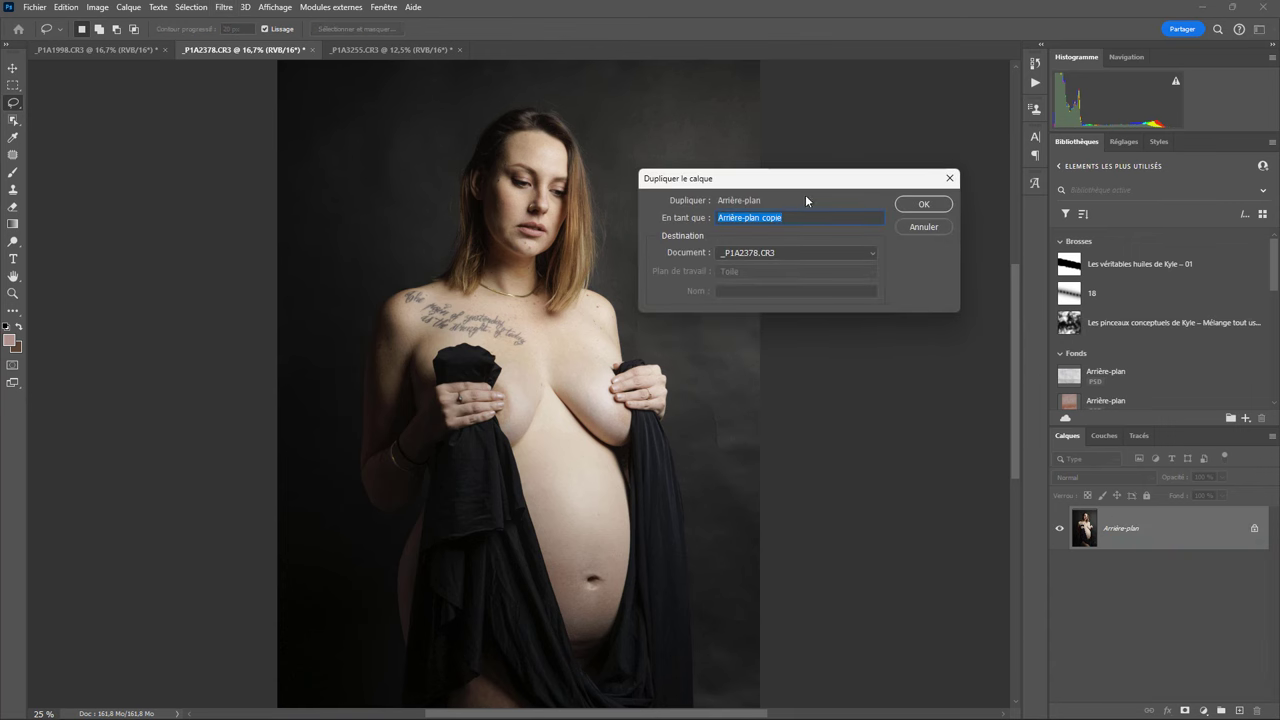
left_click(916, 206)
left_click(224, 7)
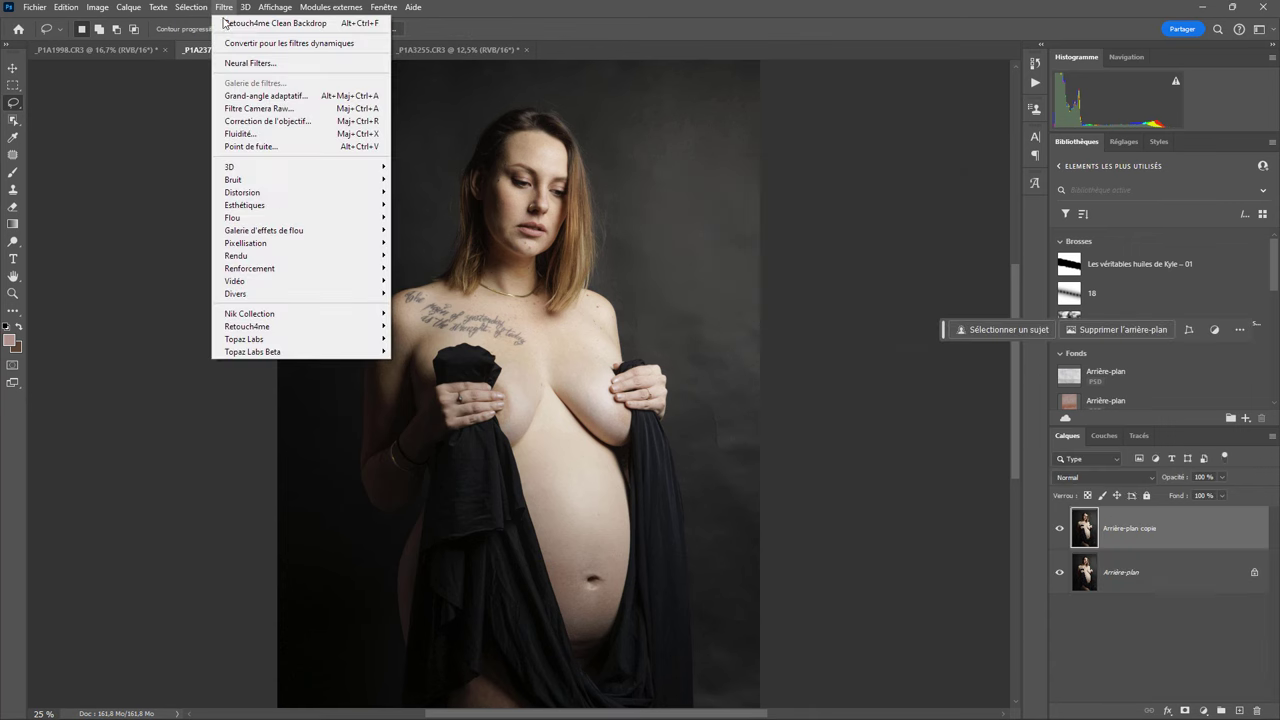
mouse_move(247, 326)
left_click(428, 326)
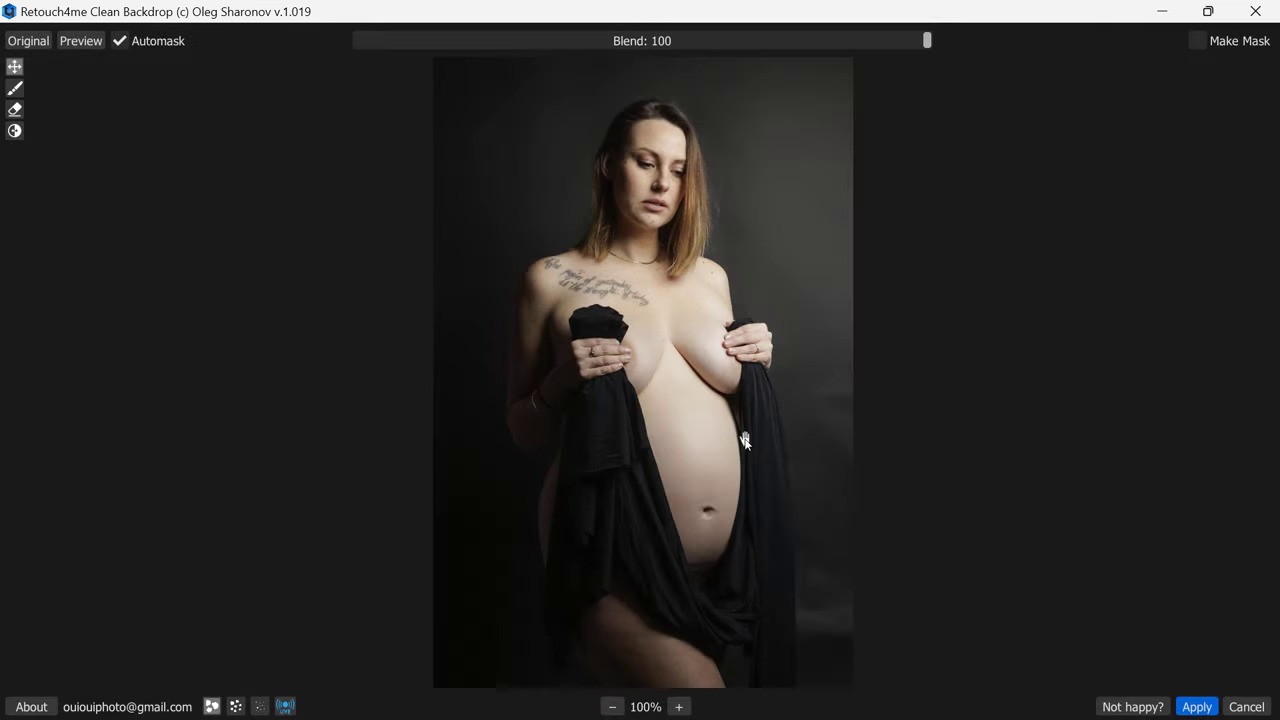
- Compare the cleanup against the original and drop the Clean Backdrop blend to 0
left_click(30, 45)
left_click(30, 45)
left_click(39, 46)
left_click(37, 47)
mouse_move(919, 44)
left_mouse_down()
mouse_move(344, 36)
mouse_move(1000, 48)
mouse_move(357, 40)
mouse_move(1012, 82)
left_mouse_up()
- Enlarge the mask brush, erase and repaint the upper-right backdrop patch, and extend the right-side mask
left_click(14, 88)
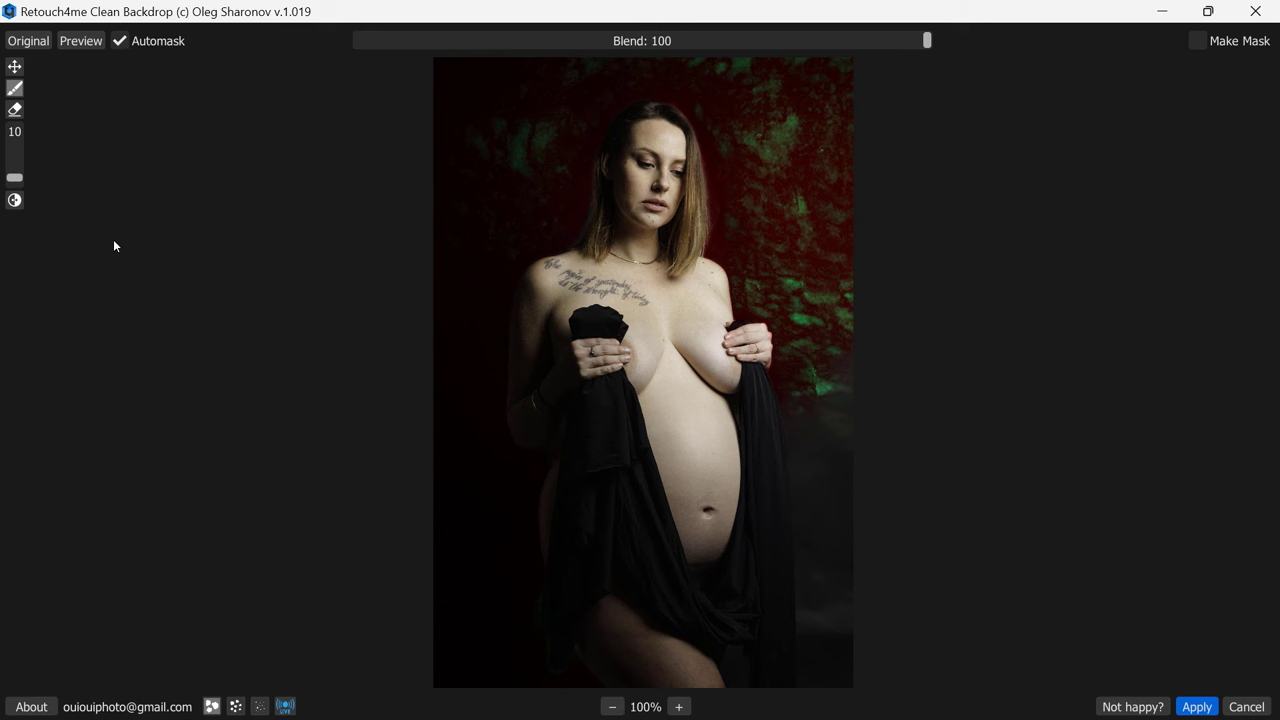
left_click(16, 112)
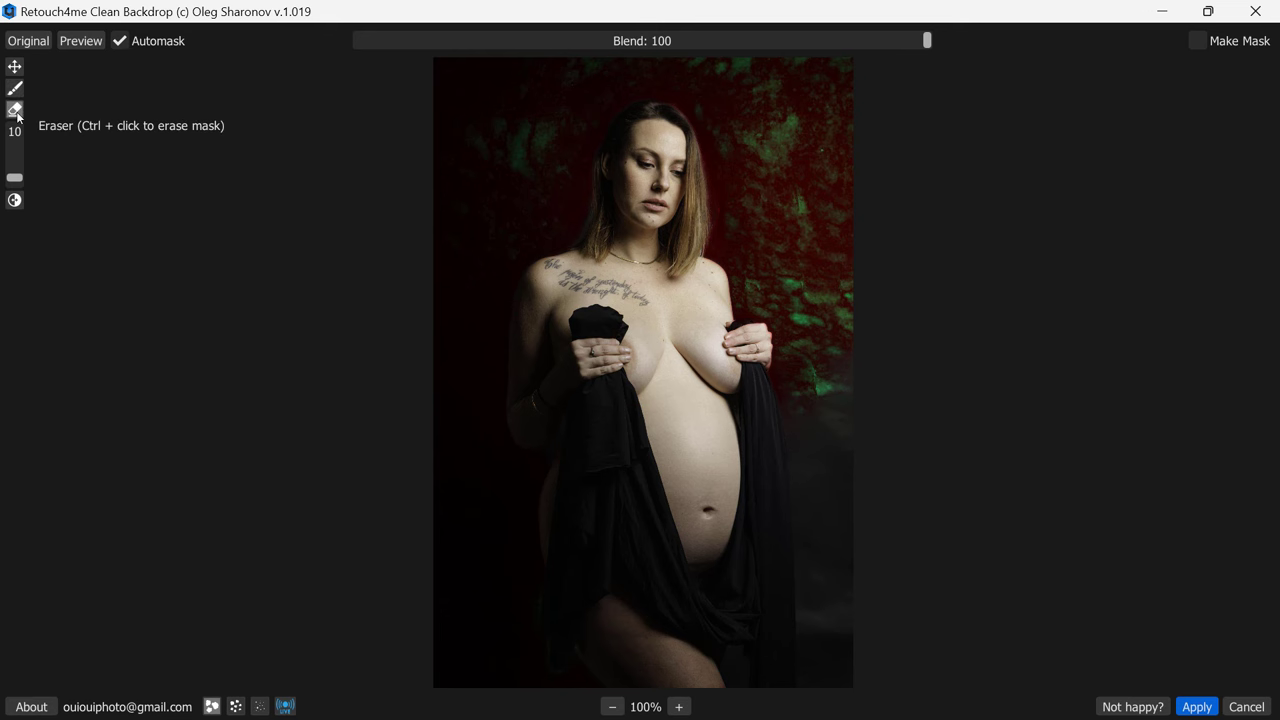
scroll(790, 227, "up", 2)
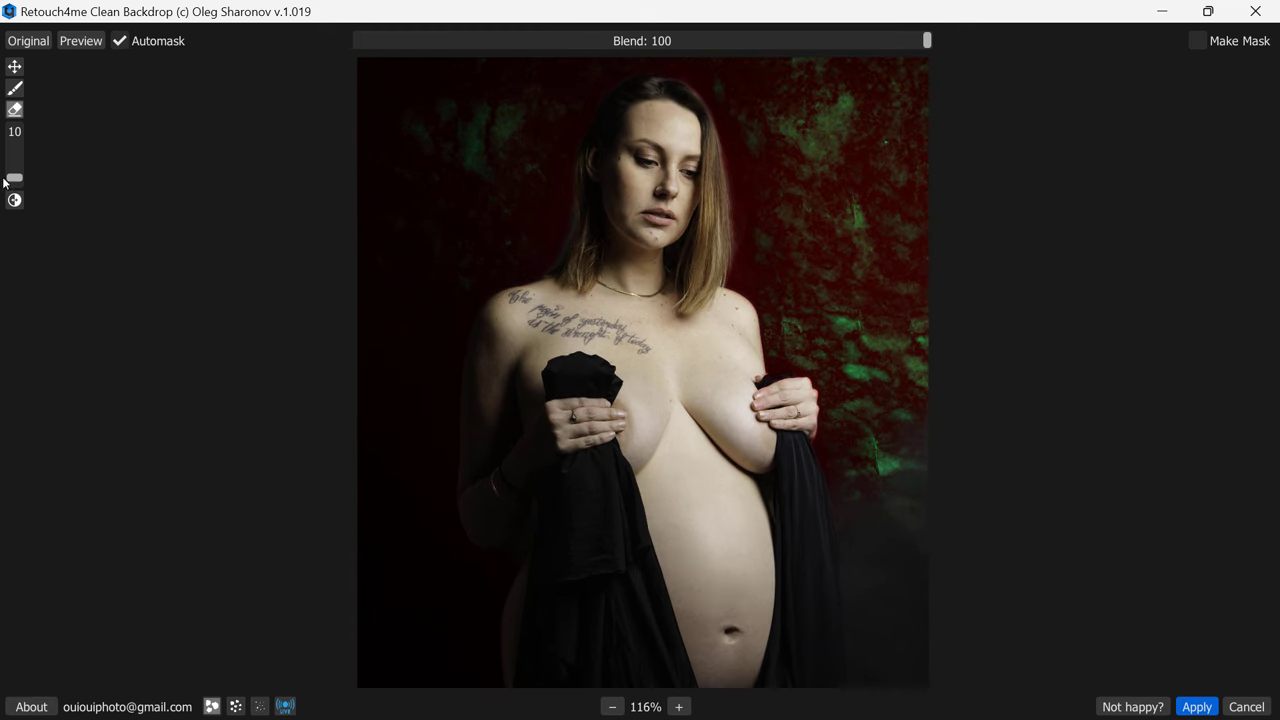
left_click_drag(14, 178, 16, 142)
mouse_move(826, 91)
left_mouse_down()
mouse_move(837, 117)
mouse_move(827, 142)
left_mouse_up()
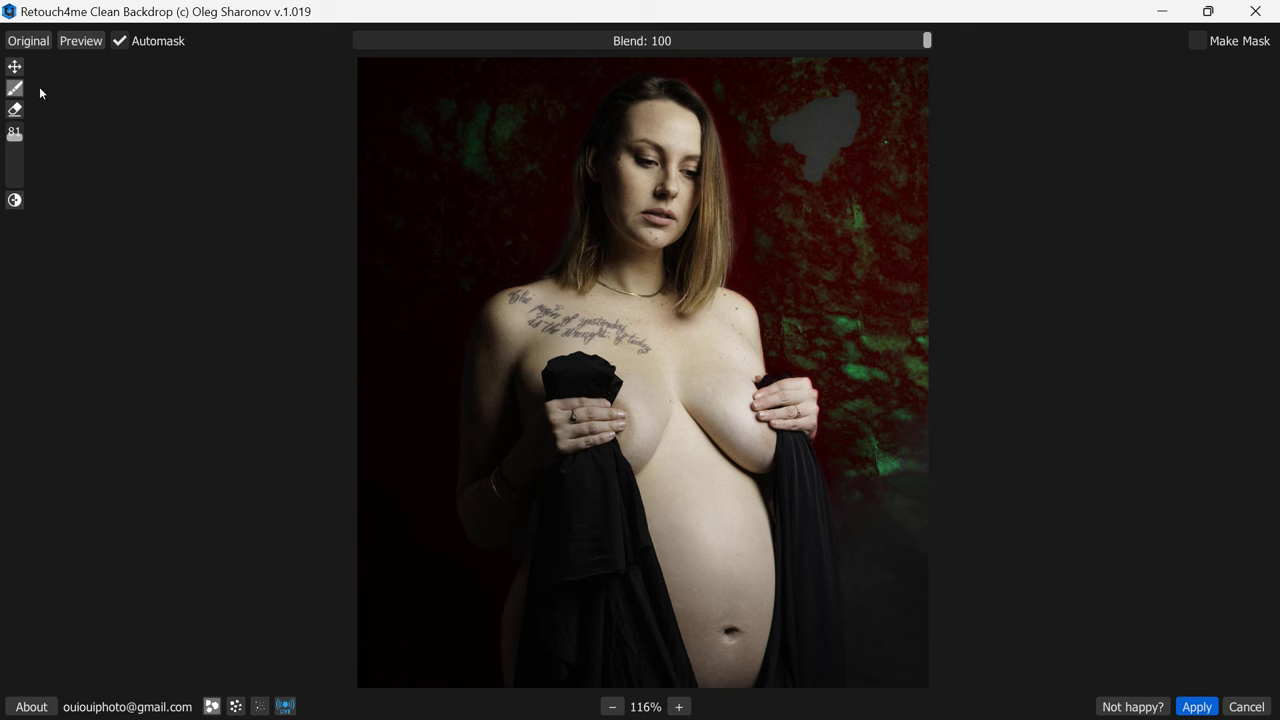
mouse_move(880, 104)
left_mouse_down()
mouse_move(813, 123)
mouse_move(811, 112)
left_mouse_up()
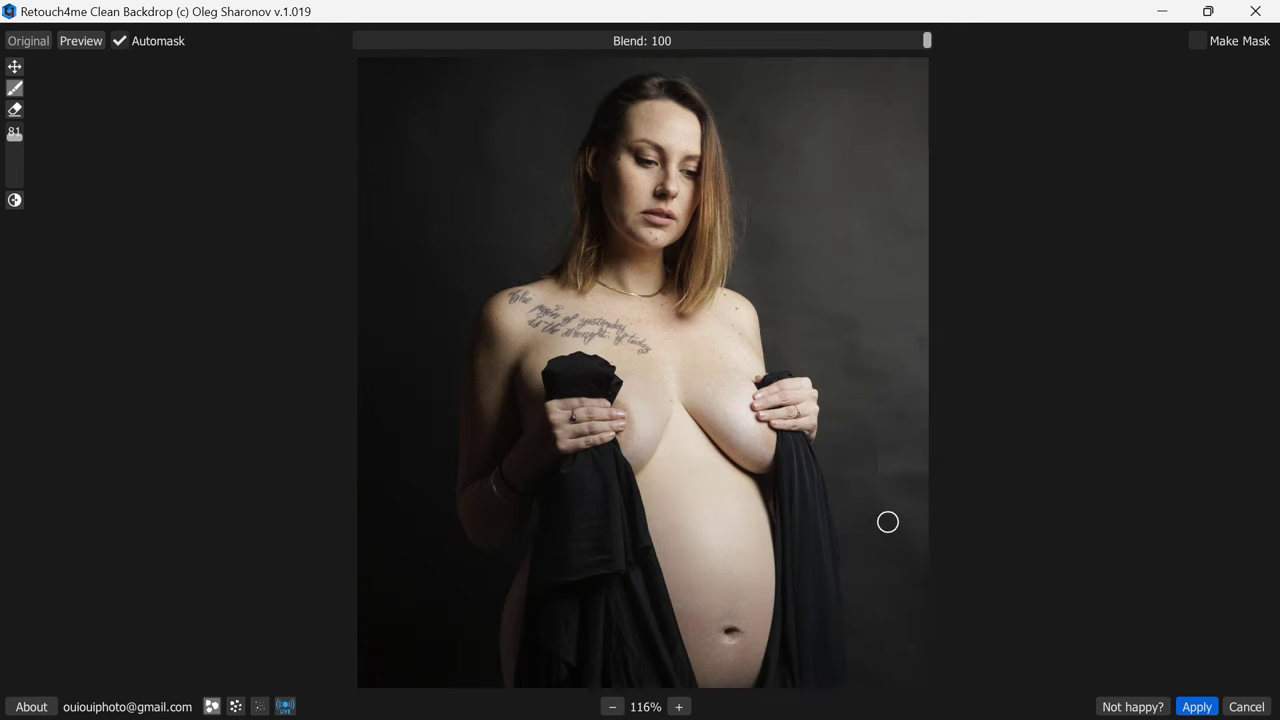
left_click_drag(887, 521, 887, 529)
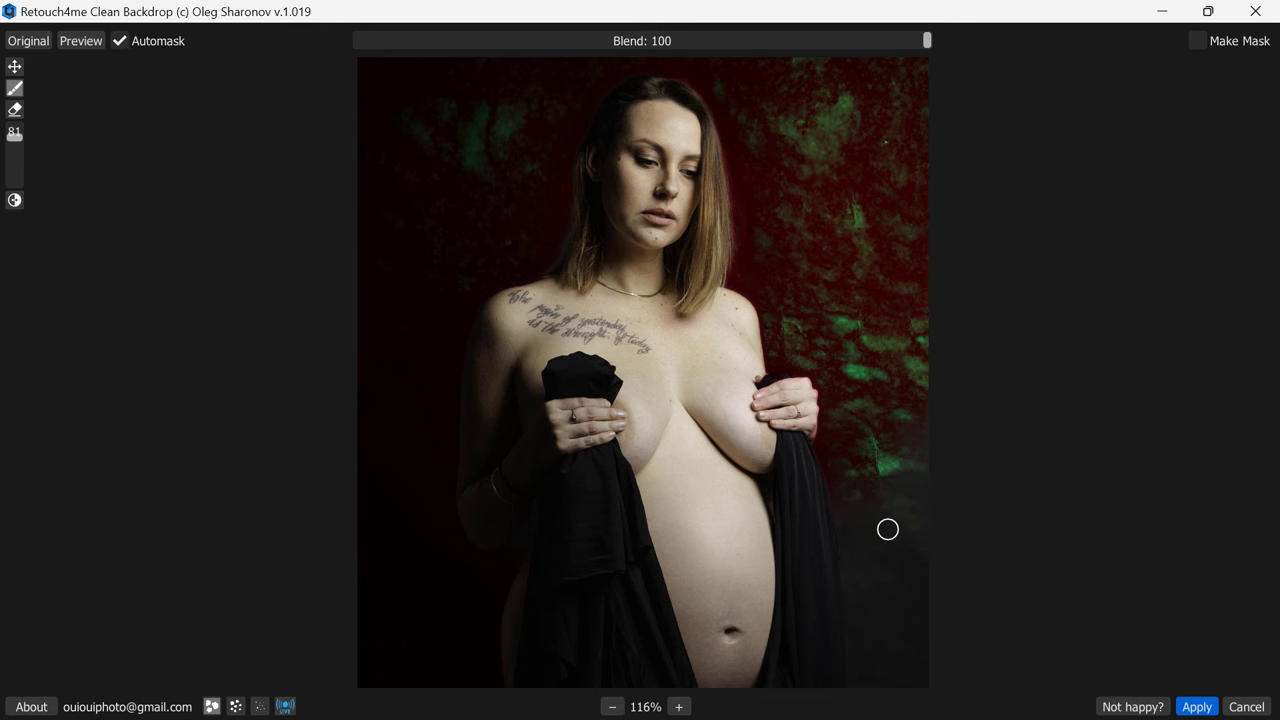
left_click(14, 66)
left_click_drag(882, 506, 846, 286)
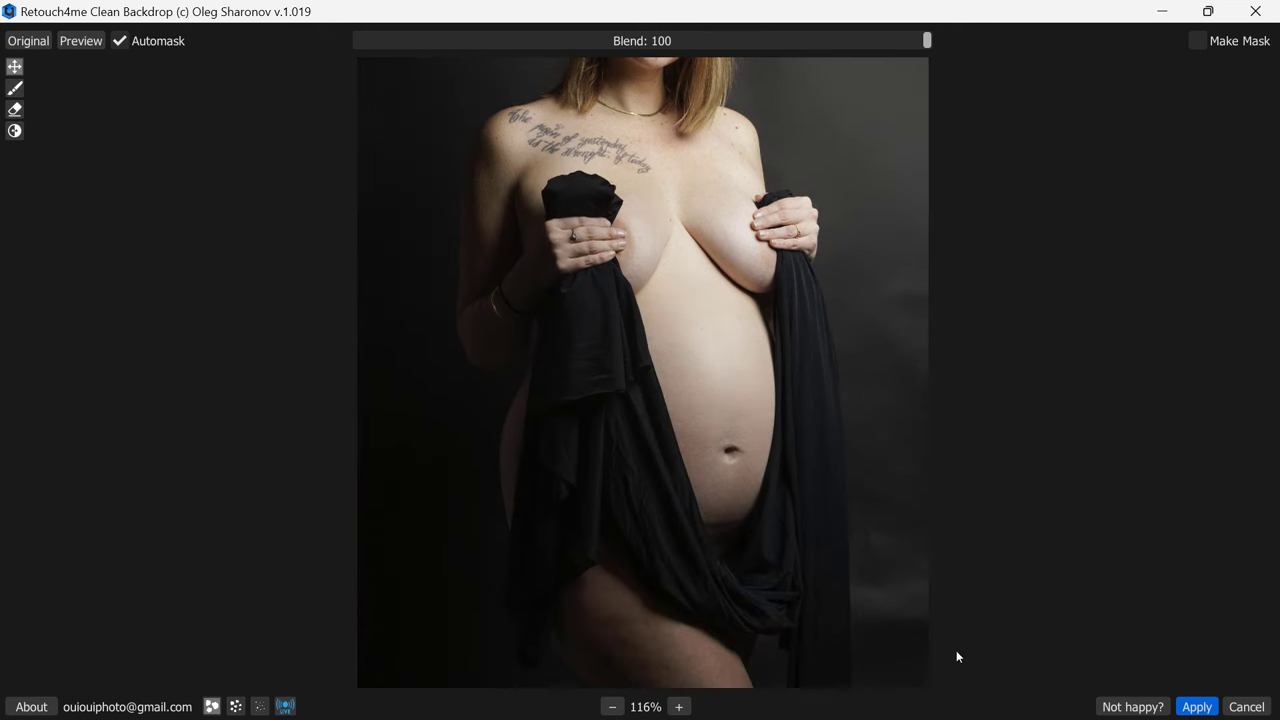
- Reprocess the backdrop with the extra dirt-removal mode and preview the cleaned result
left_click(14, 88)
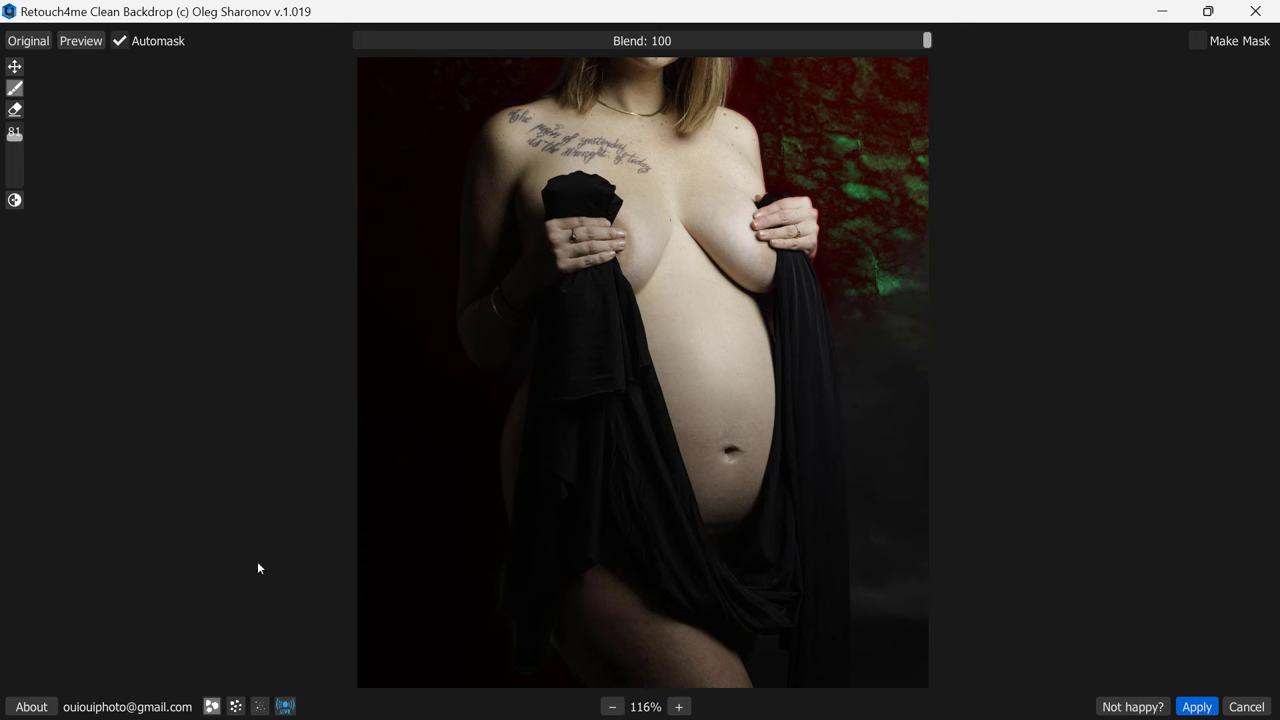
scroll(830, 216, "up", 3)
scroll(830, 216, "down", 4)
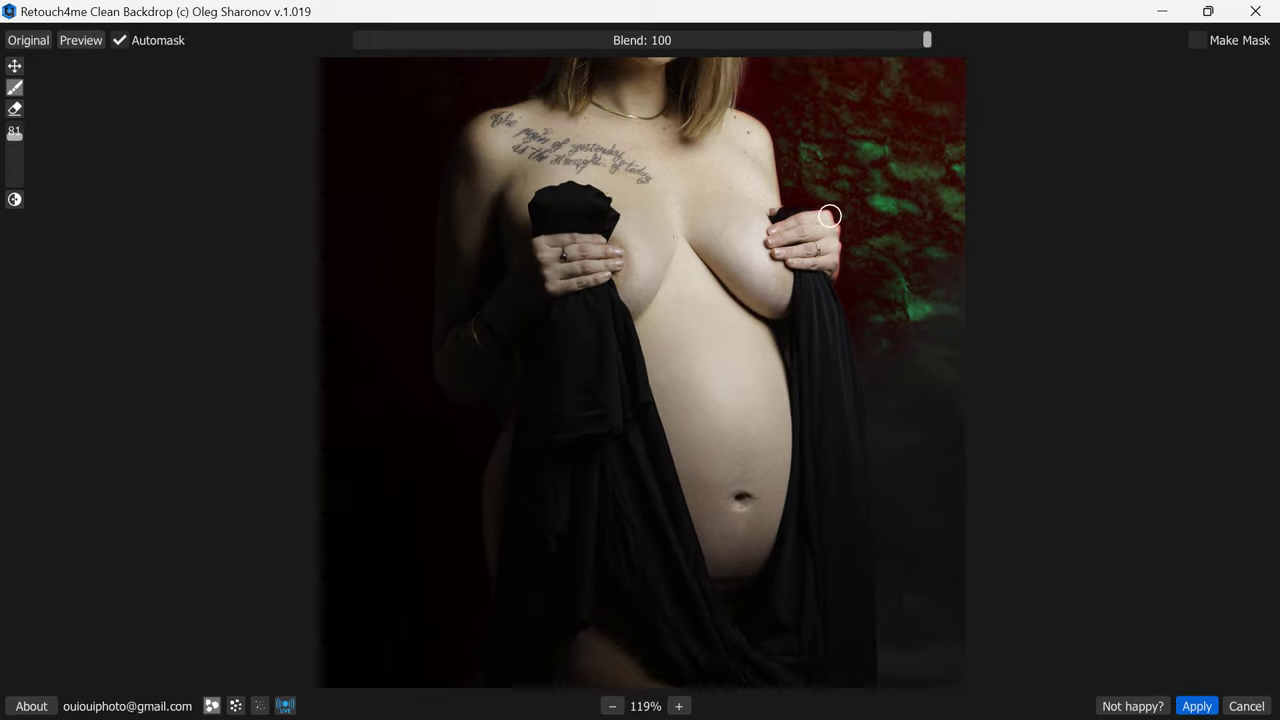
scroll(830, 216, "down", 1)
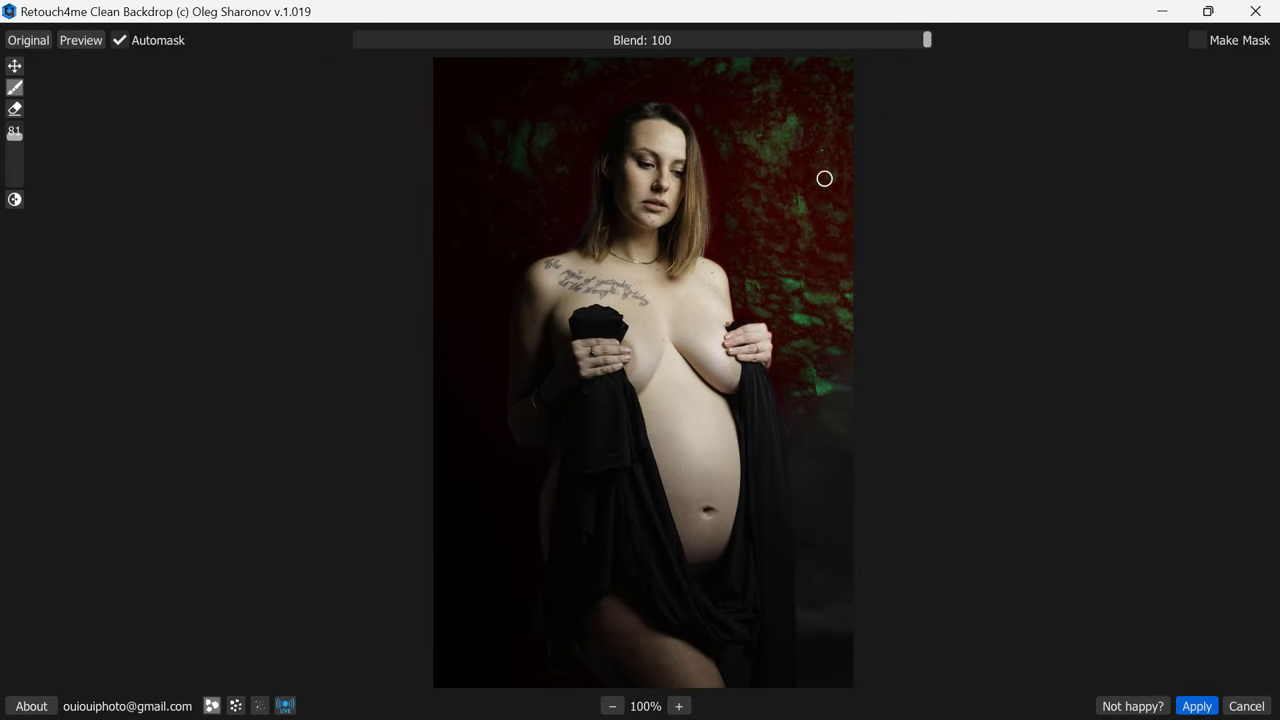
left_click(260, 707)
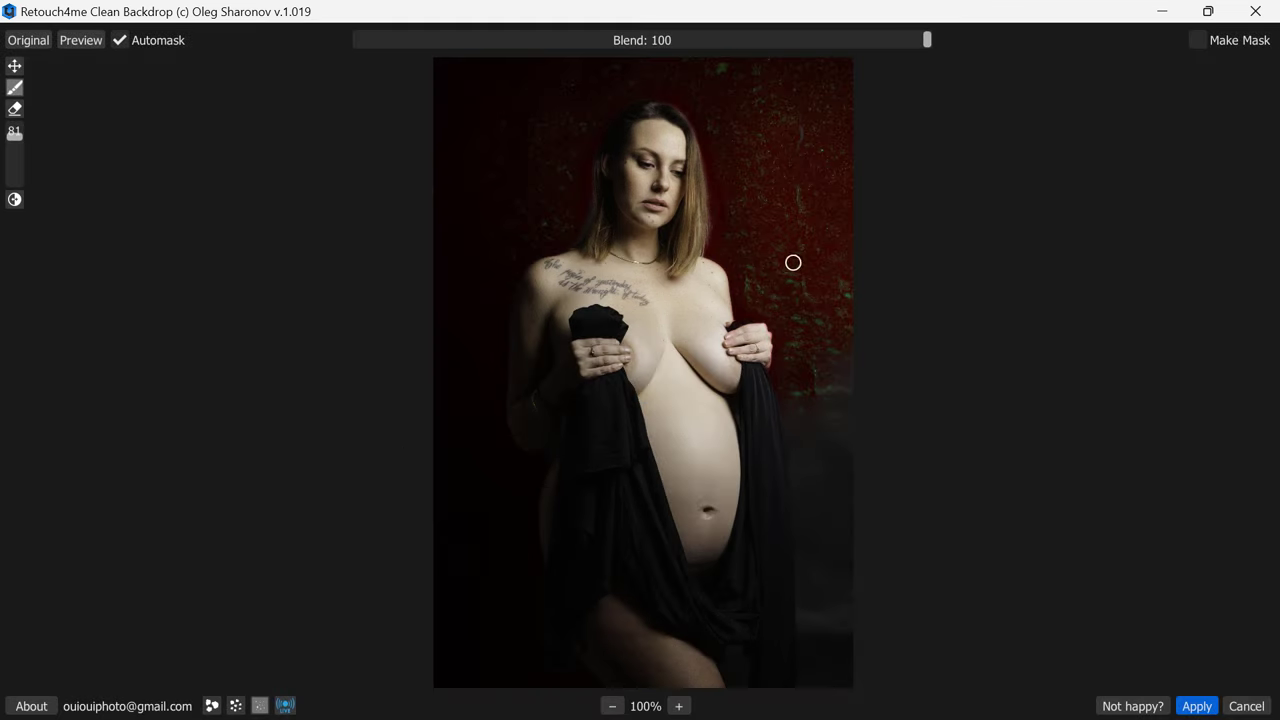
left_click(80, 40)
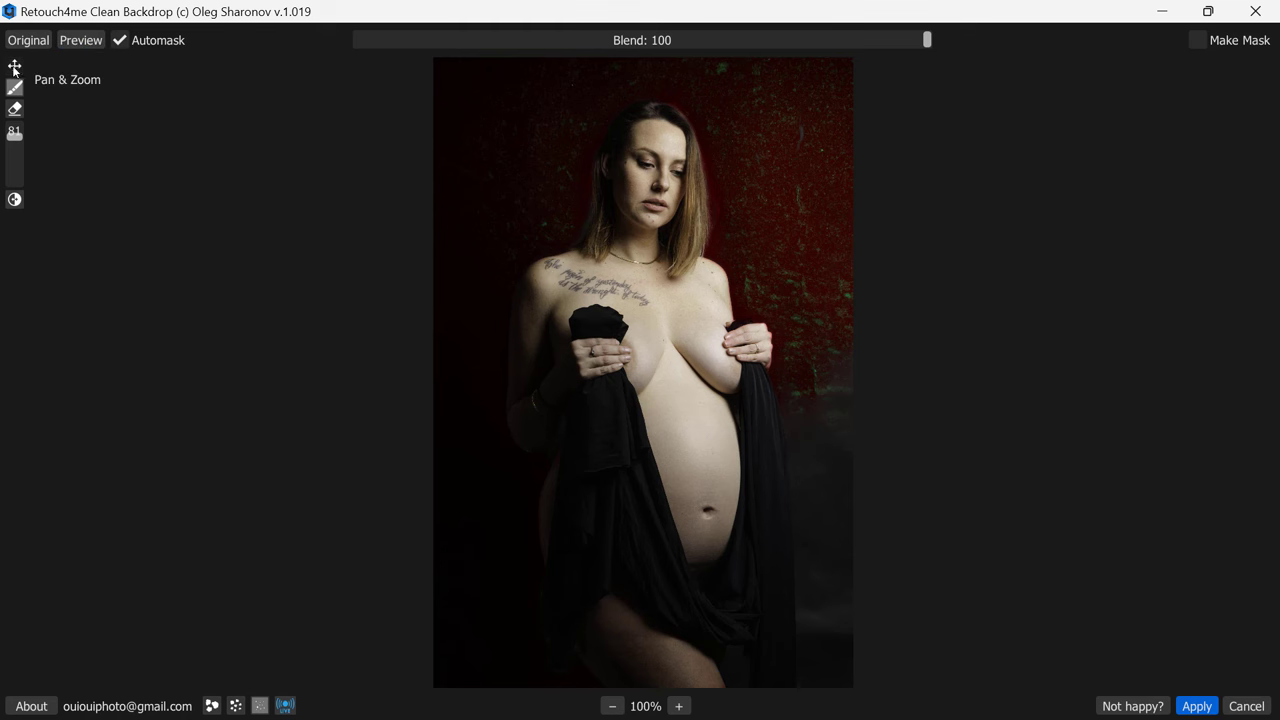
left_click(80, 40)
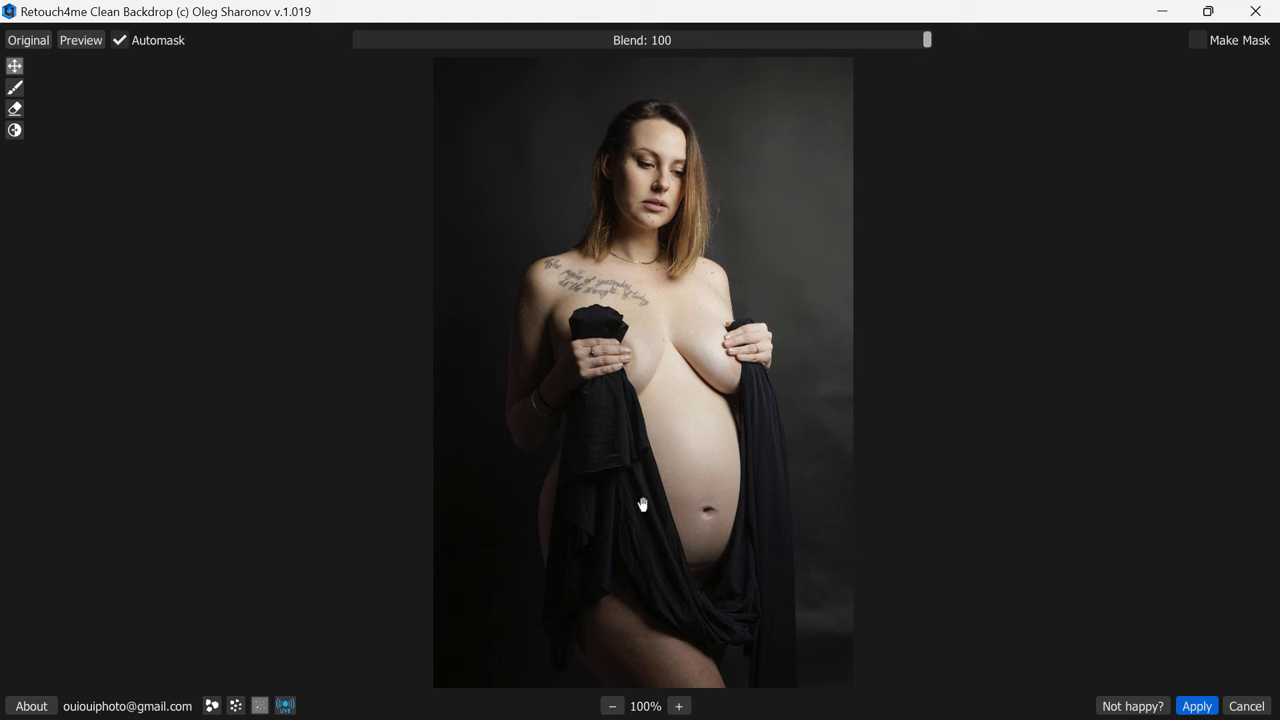
- Turn off Automask and reprocess the backdrop with coarse dirt removal added
left_click(118, 40)
left_click(14, 89)
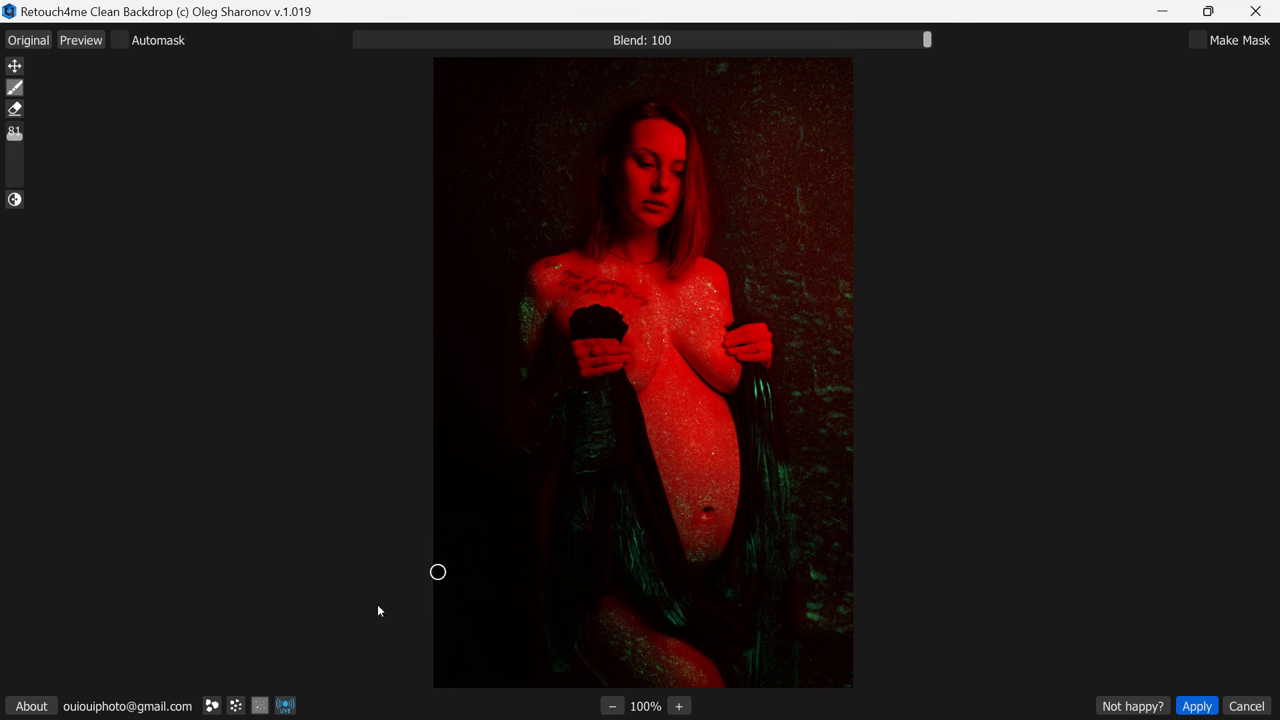
left_click(213, 708)
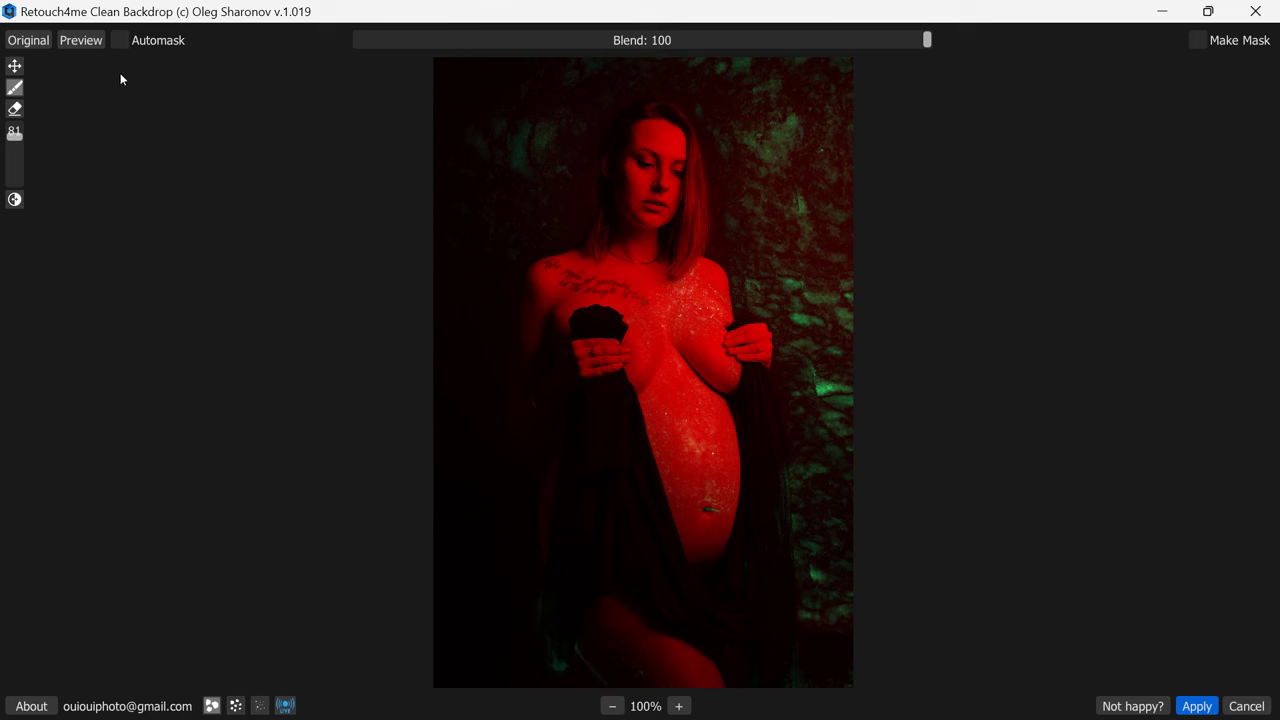
- Compare with the original, re-enable Automask, and apply the cleaned backdrop to the layer copy
left_click(30, 44)
left_click(31, 46)
left_click(30, 45)
left_click(31, 47)
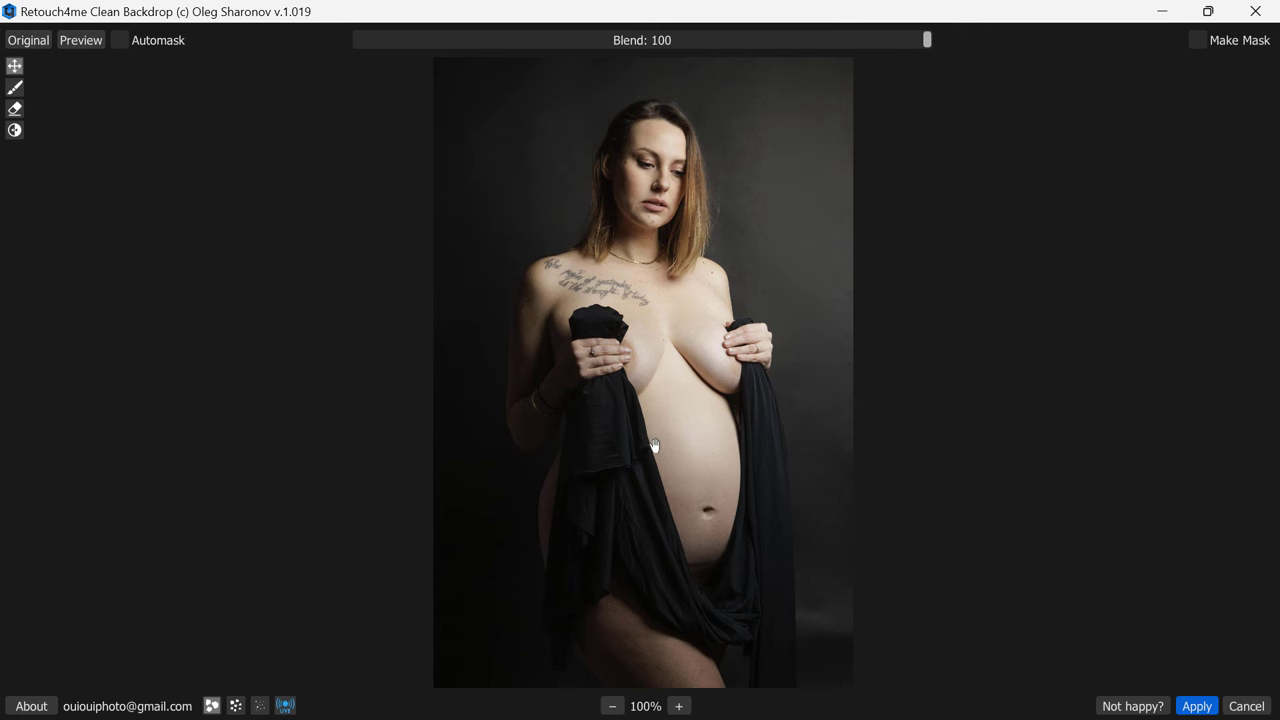
left_click(121, 41)
left_click(1197, 707)
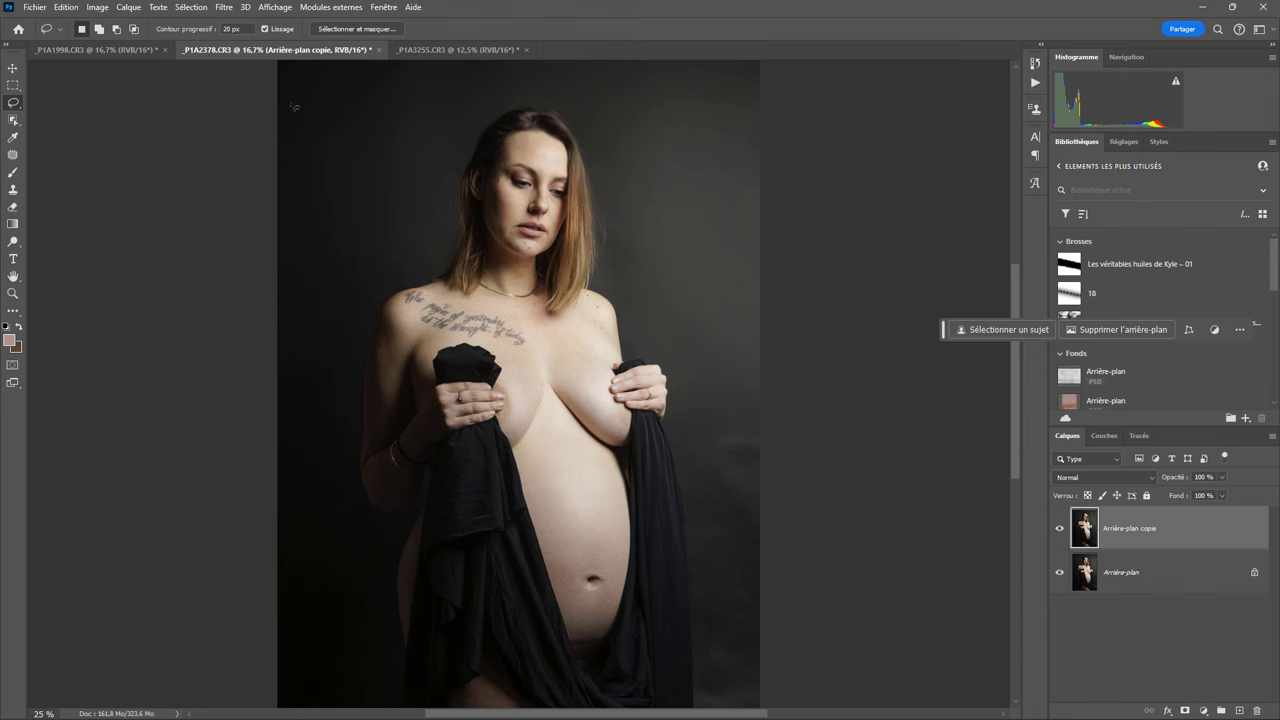
- Switch to the seated-woman photo _P1A3255.CR3 and launch Retouch4me Fabric on it
left_click(224, 8)
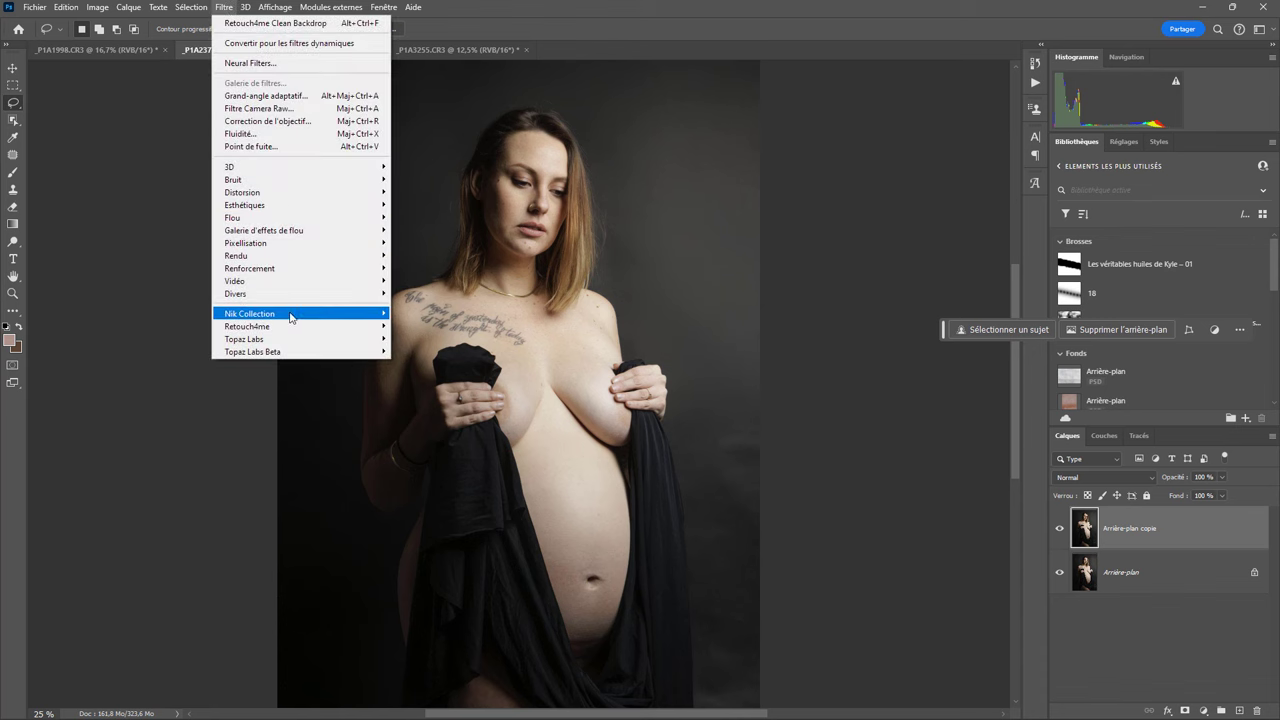
mouse_move(247, 326)
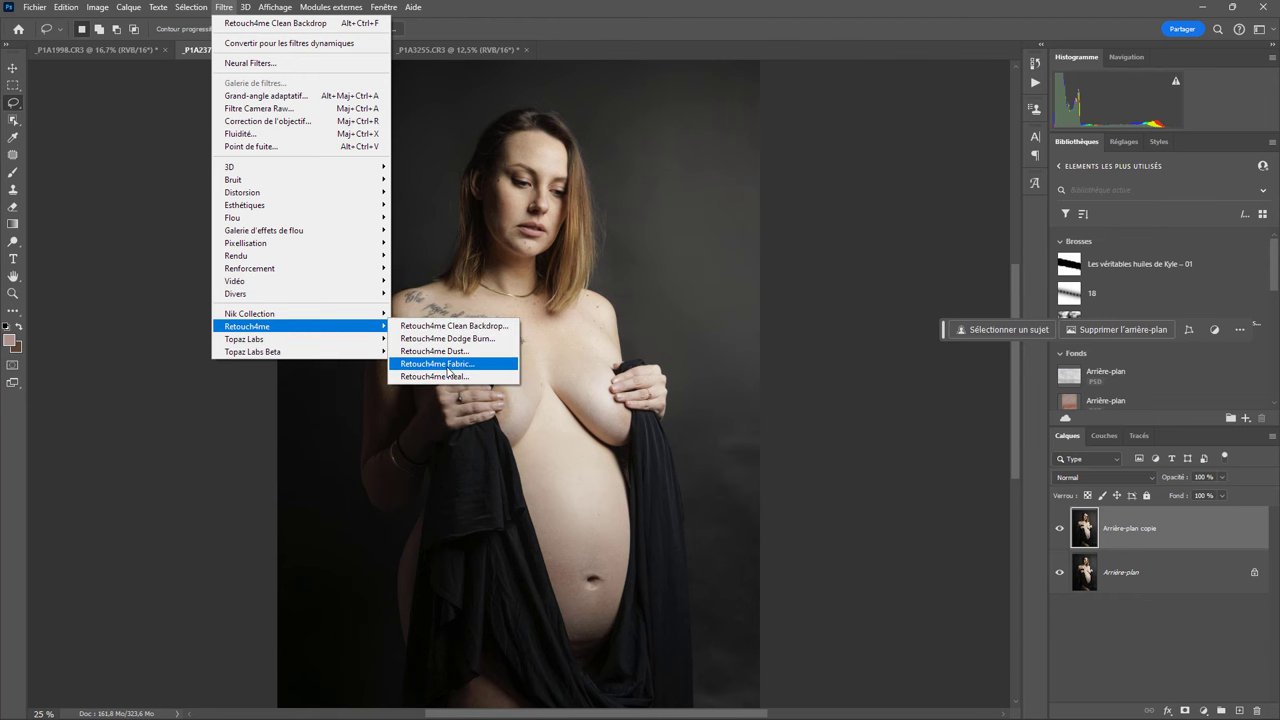
left_click(454, 50)
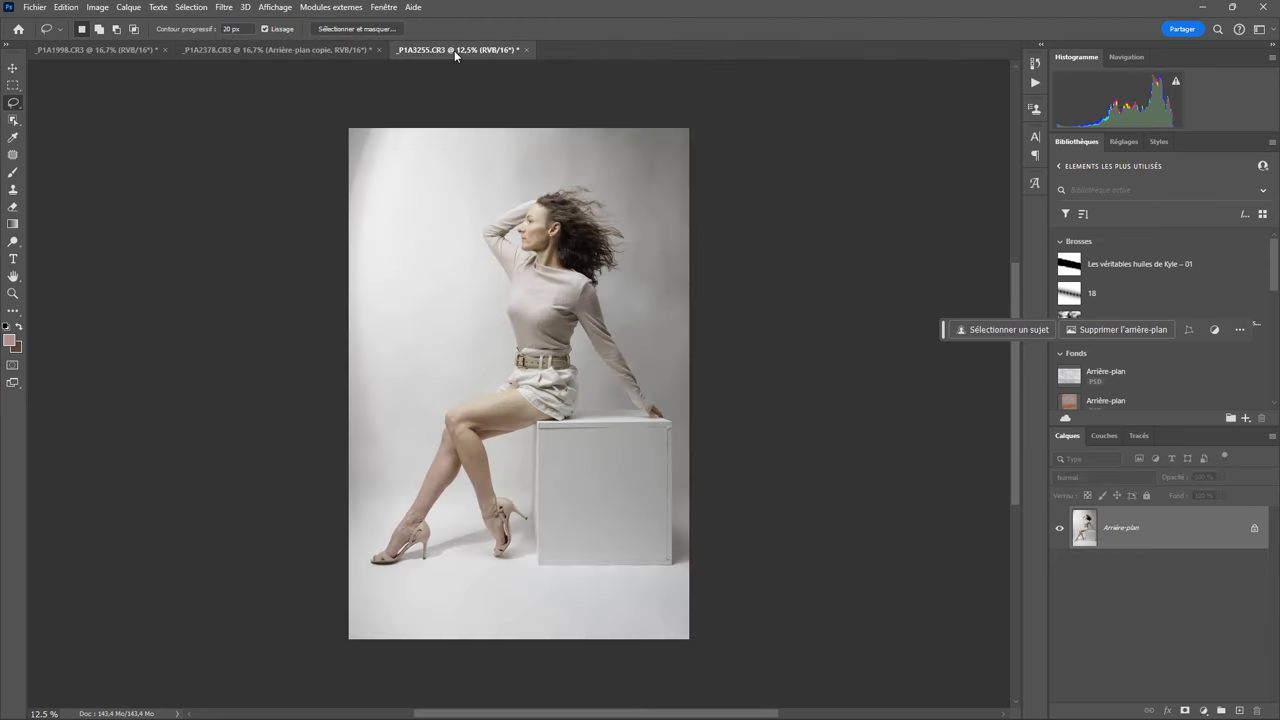
left_click(224, 7)
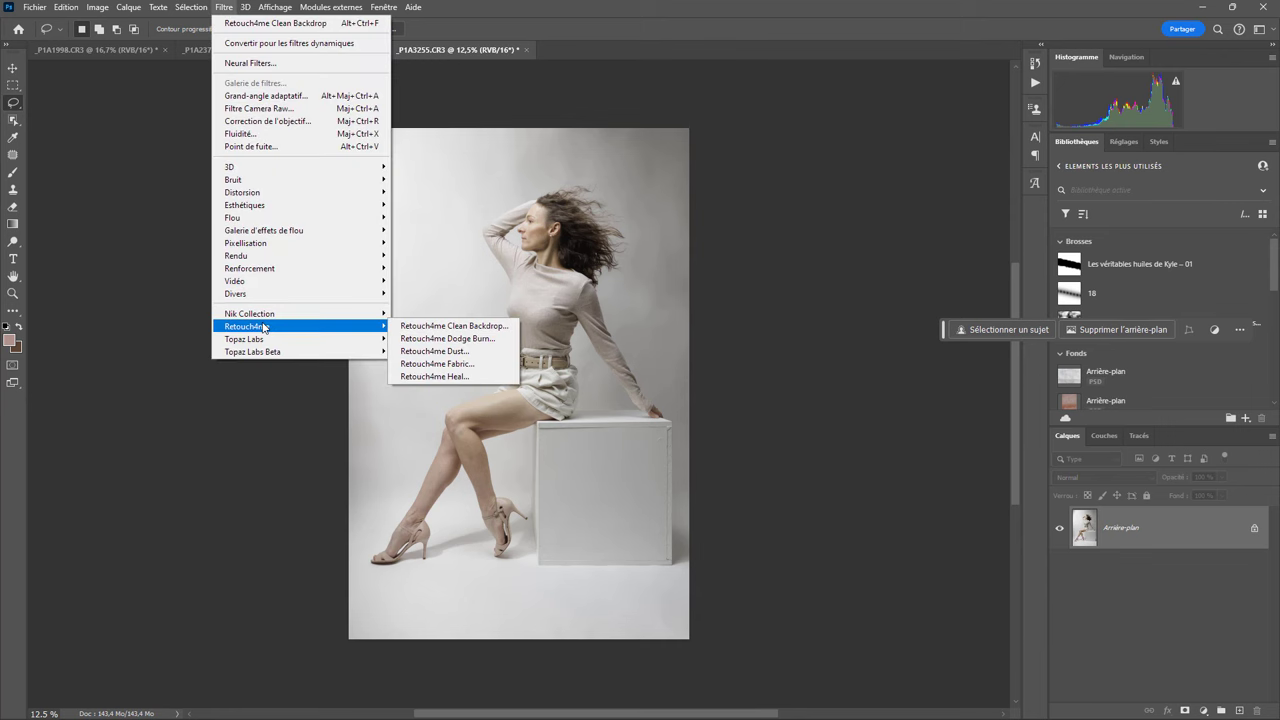
left_click(474, 366)
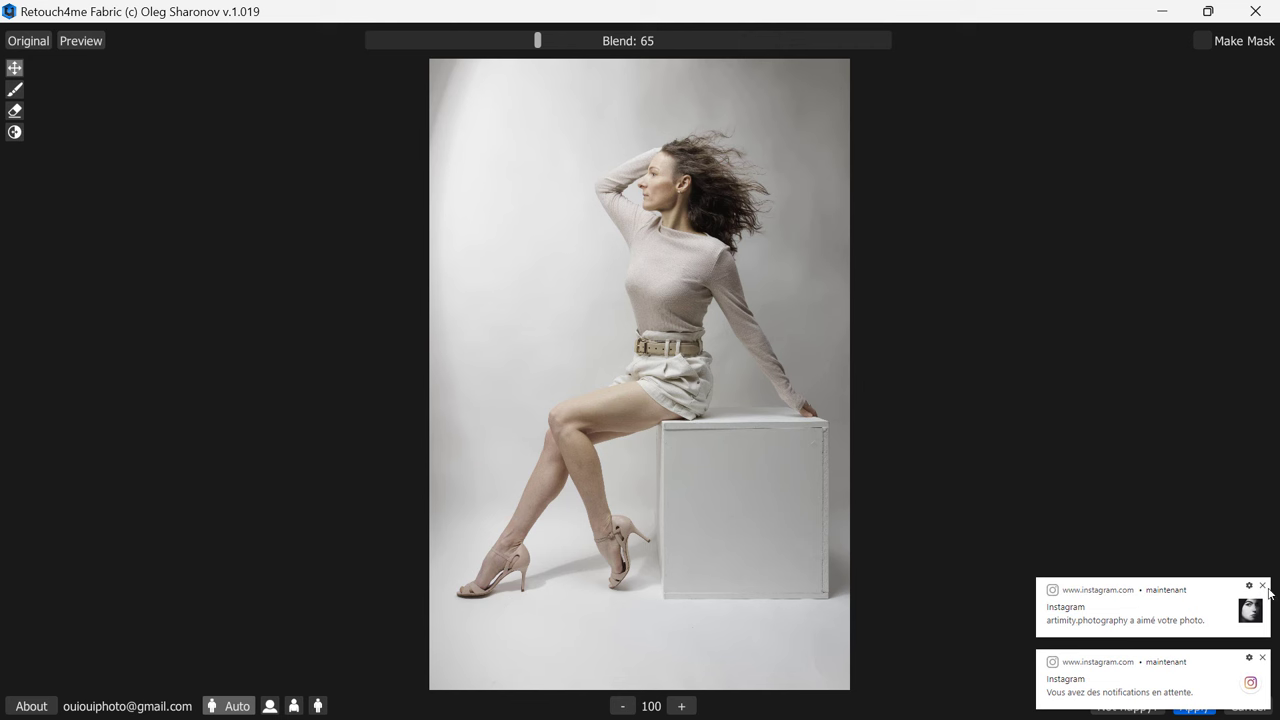
- Dismiss the notifications and raise the Fabric blend from 65 to 102
left_click(1263, 587)
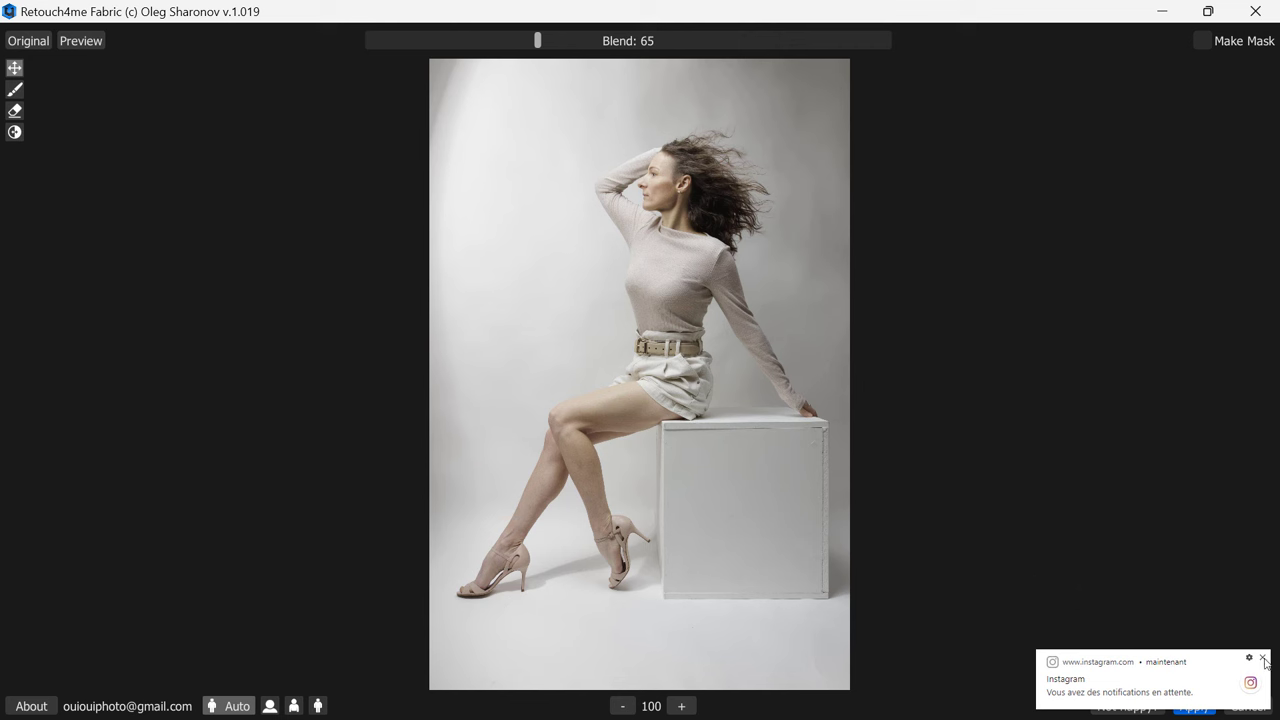
left_click(1262, 658)
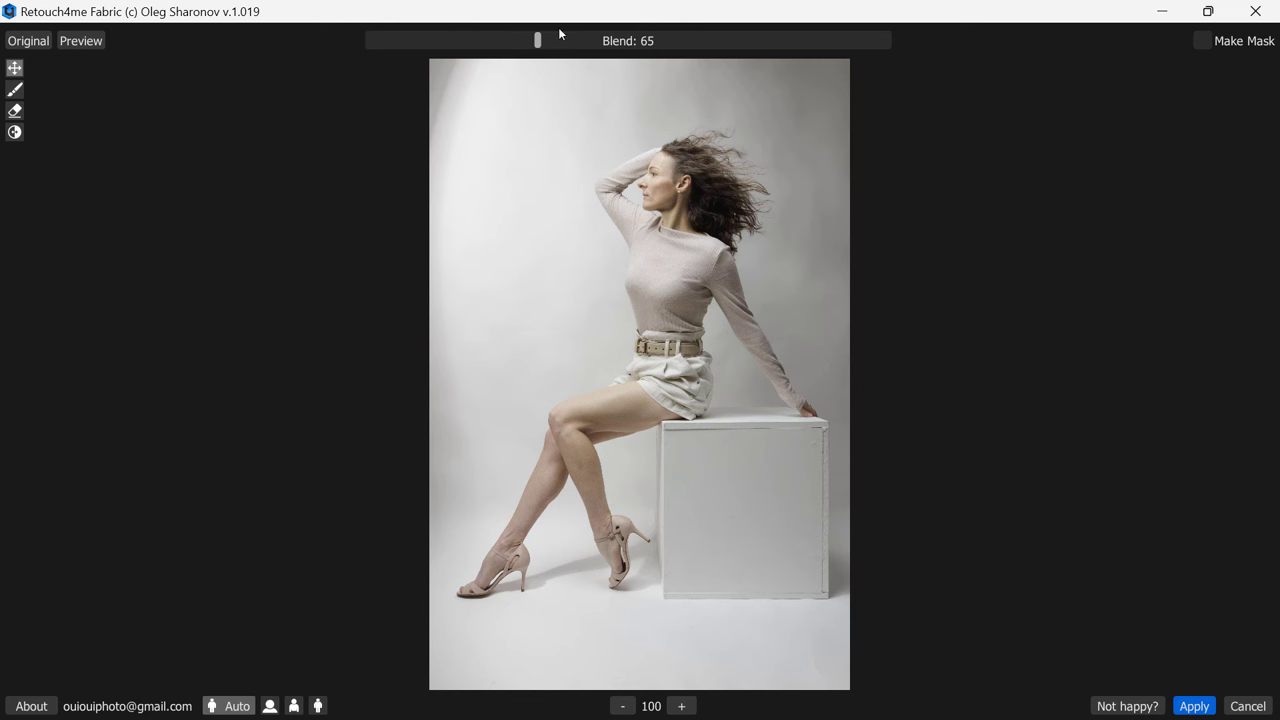
left_click_drag(620, 44, 635, 44)
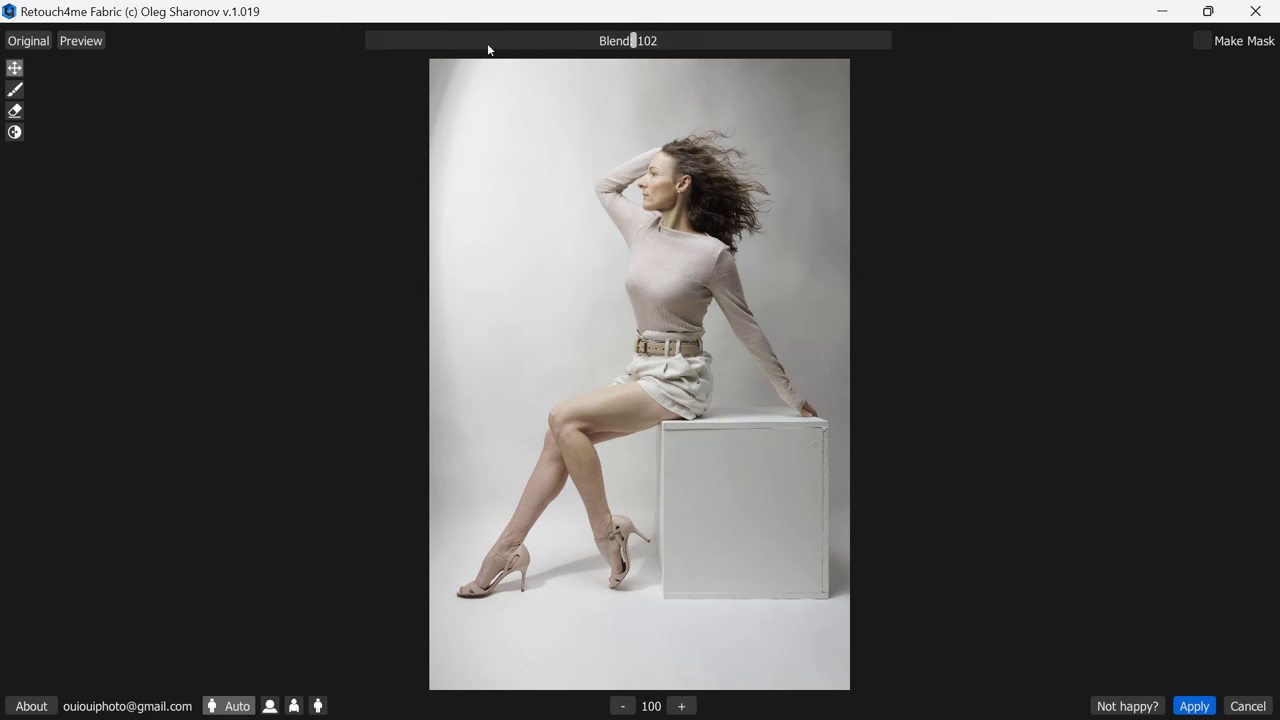
- Toggle the Original view repeatedly to compare, then show the effect mask with the Brush
left_click(32, 42)
left_click(32, 42)
left_click(32, 42)
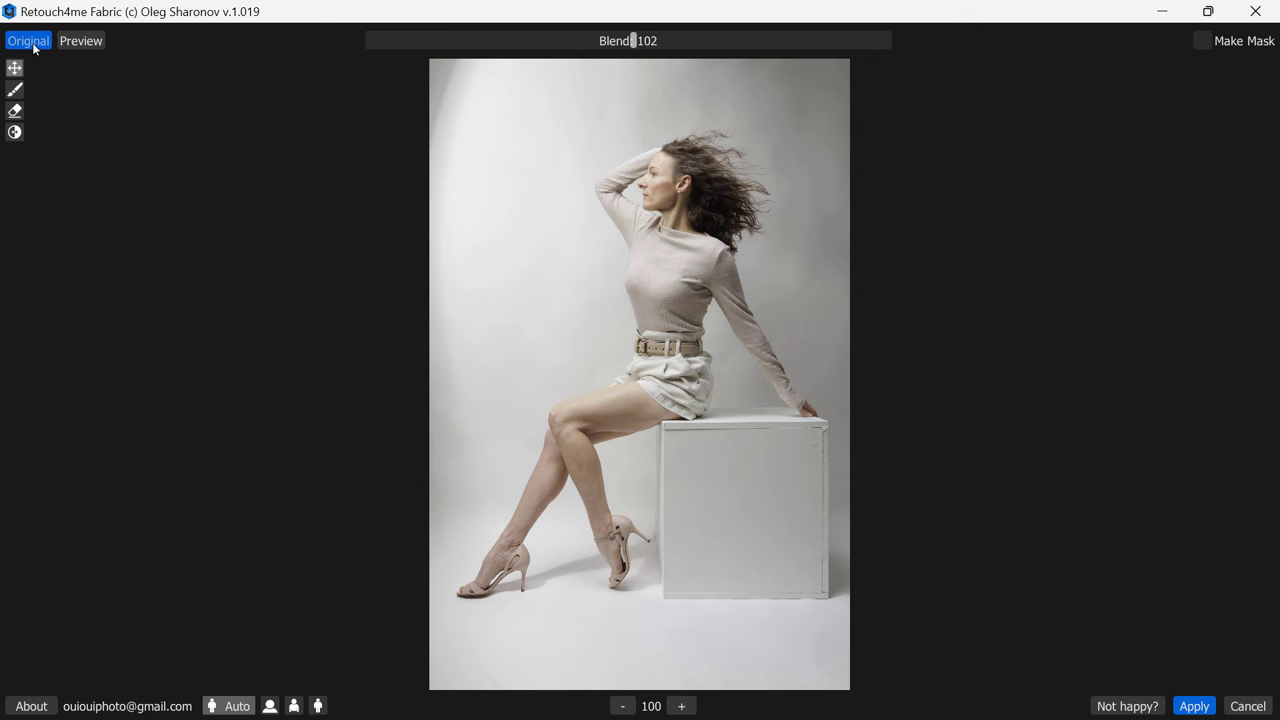
left_click(32, 42)
left_click(34, 44)
left_click(35, 45)
left_click(35, 45)
left_click(26, 45)
left_click(26, 45)
left_click(26, 44)
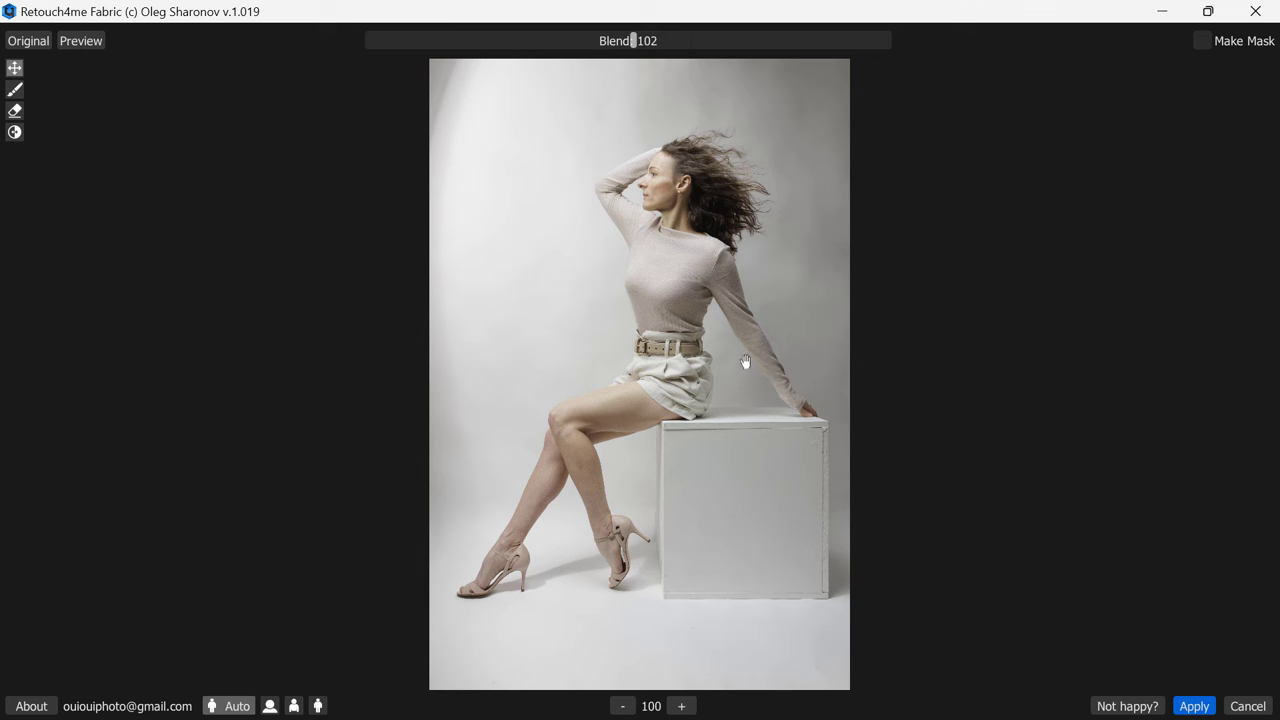
left_click(14, 89)
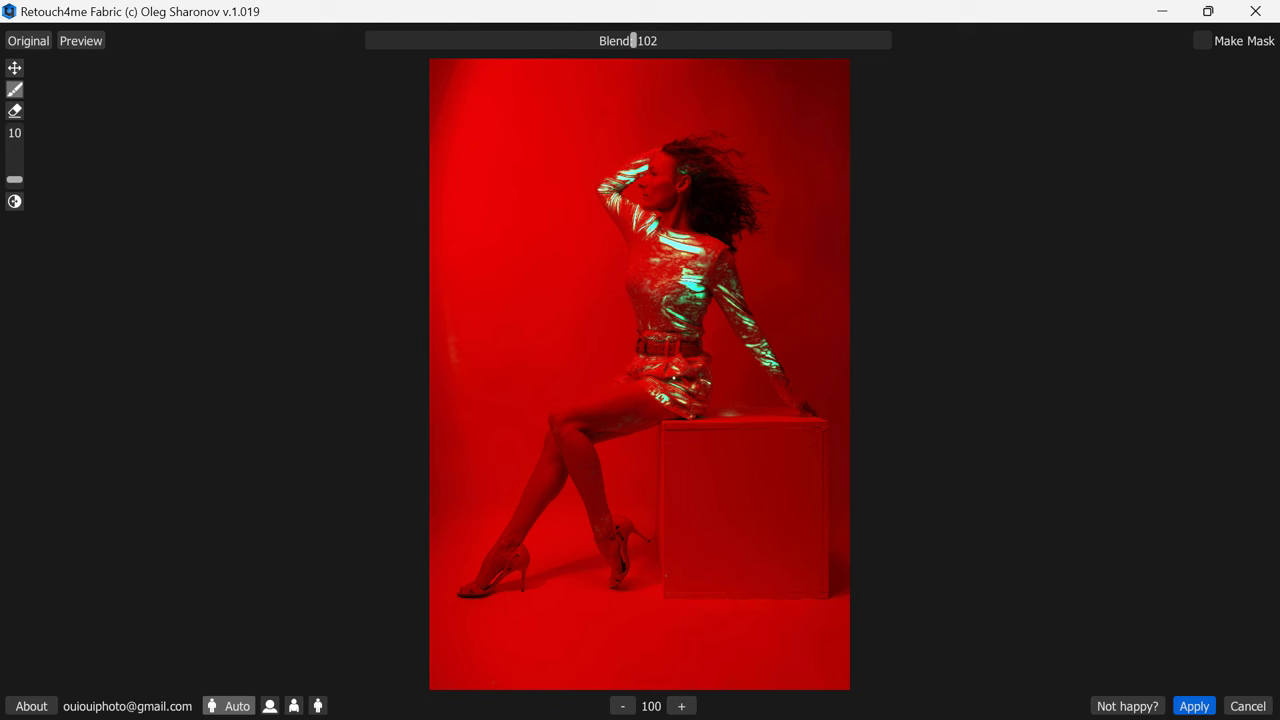
- Erase the bare forearm and a spot beside the ear from the fabric mask with a size-55 eraser
left_click(14, 111)
left_click_drag(17, 185, 15, 153)
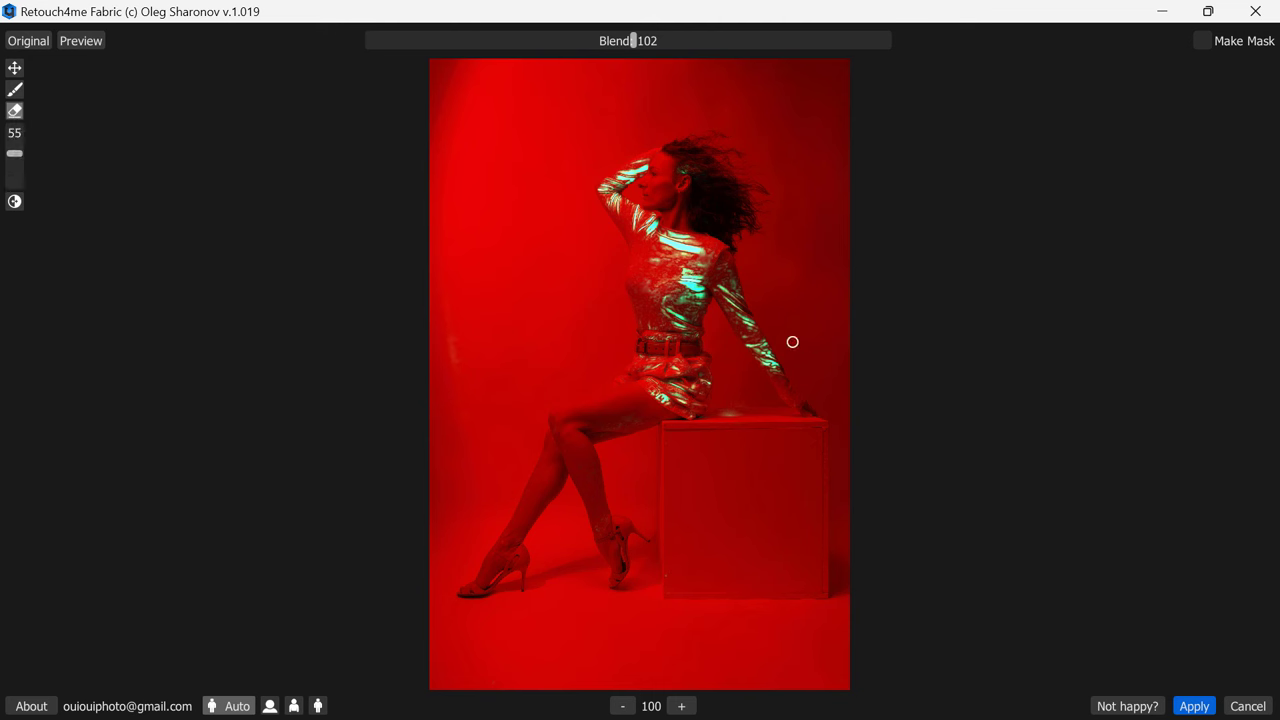
mouse_move(755, 347)
left_mouse_down()
mouse_move(782, 384)
mouse_move(749, 344)
mouse_move(777, 374)
mouse_move(766, 352)
mouse_move(744, 357)
left_mouse_up()
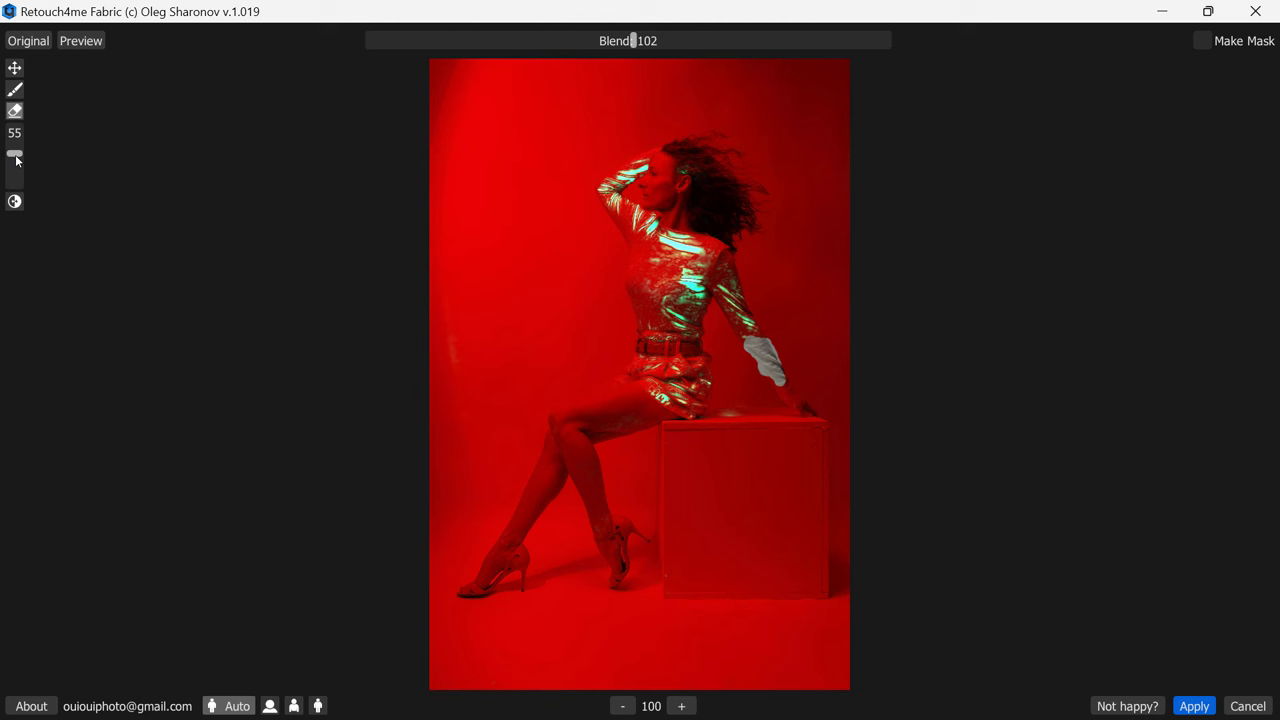
left_click_drag(14, 157, 29, 146)
left_click_drag(686, 168, 666, 194)
- Zoom to 250 and pan from the upper leg across the ribbed sweater to the collar
left_click(14, 68)
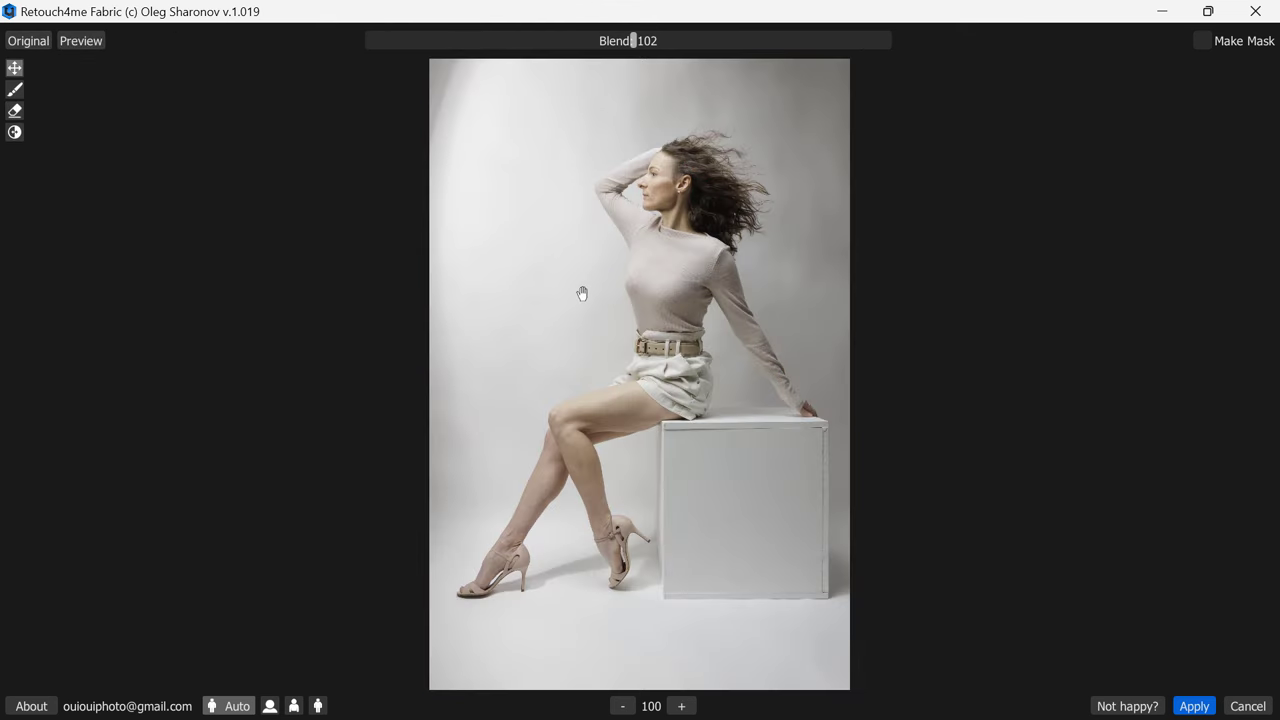
left_click(681, 706)
left_click(681, 706)
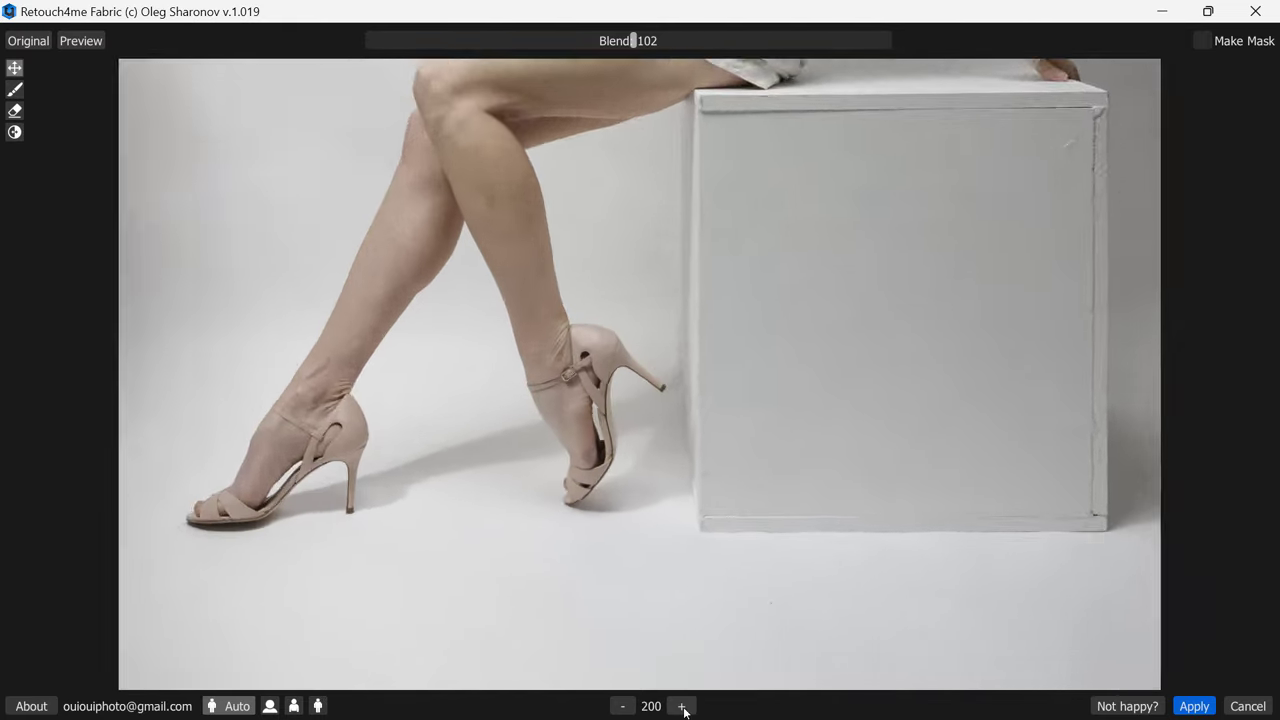
left_click(681, 706)
left_click_drag(606, 80, 674, 486)
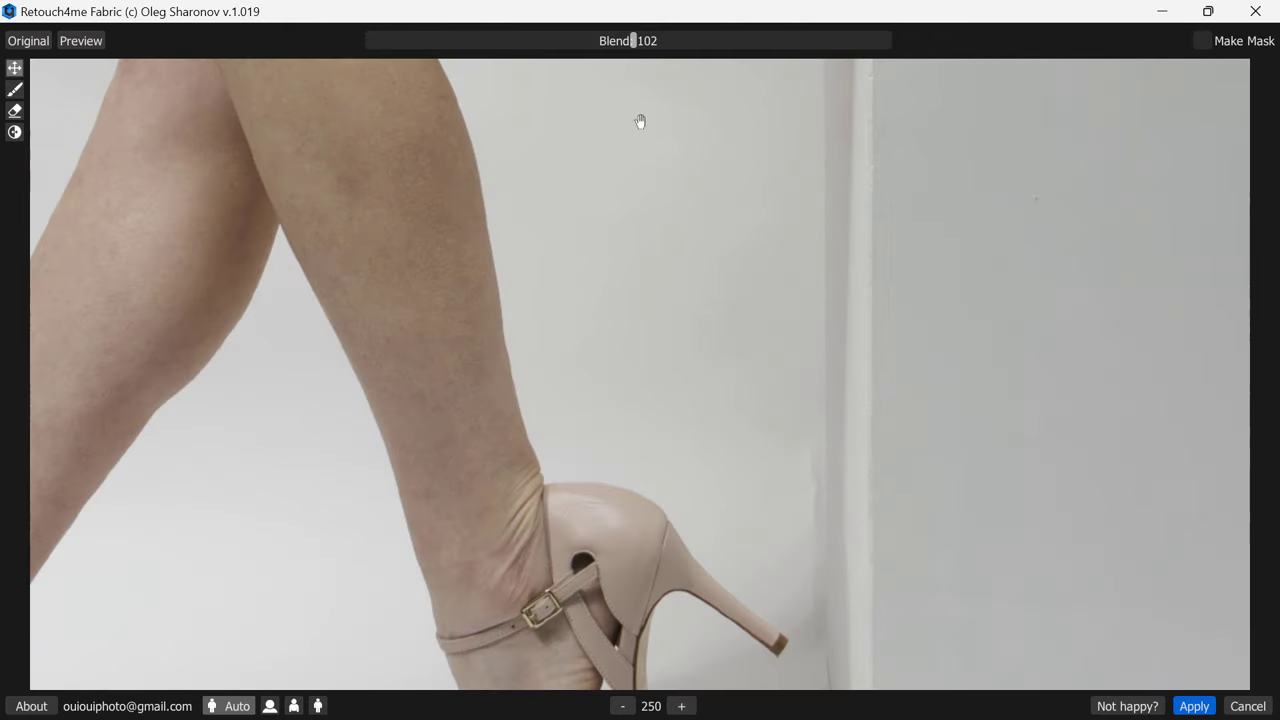
left_click_drag(640, 120, 631, 680)
left_click_drag(829, 139, 670, 422)
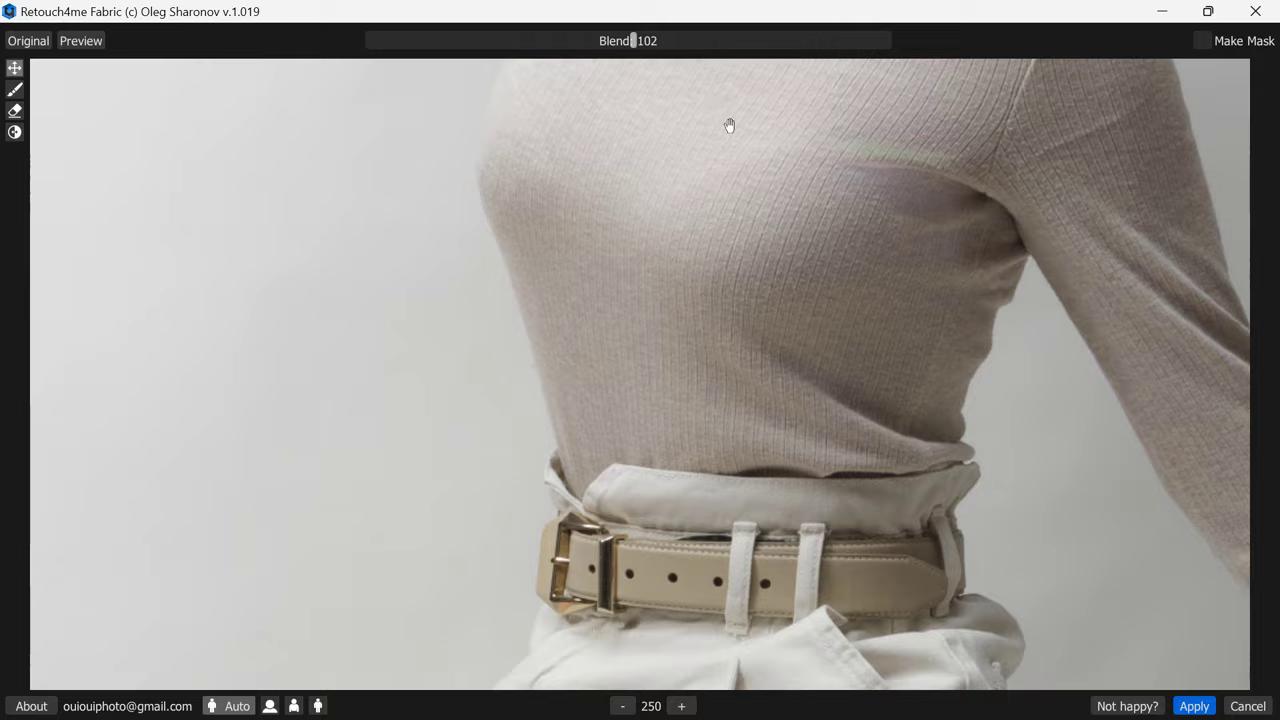
left_click_drag(729, 123, 586, 351)
left_click_drag(676, 320, 667, 235)
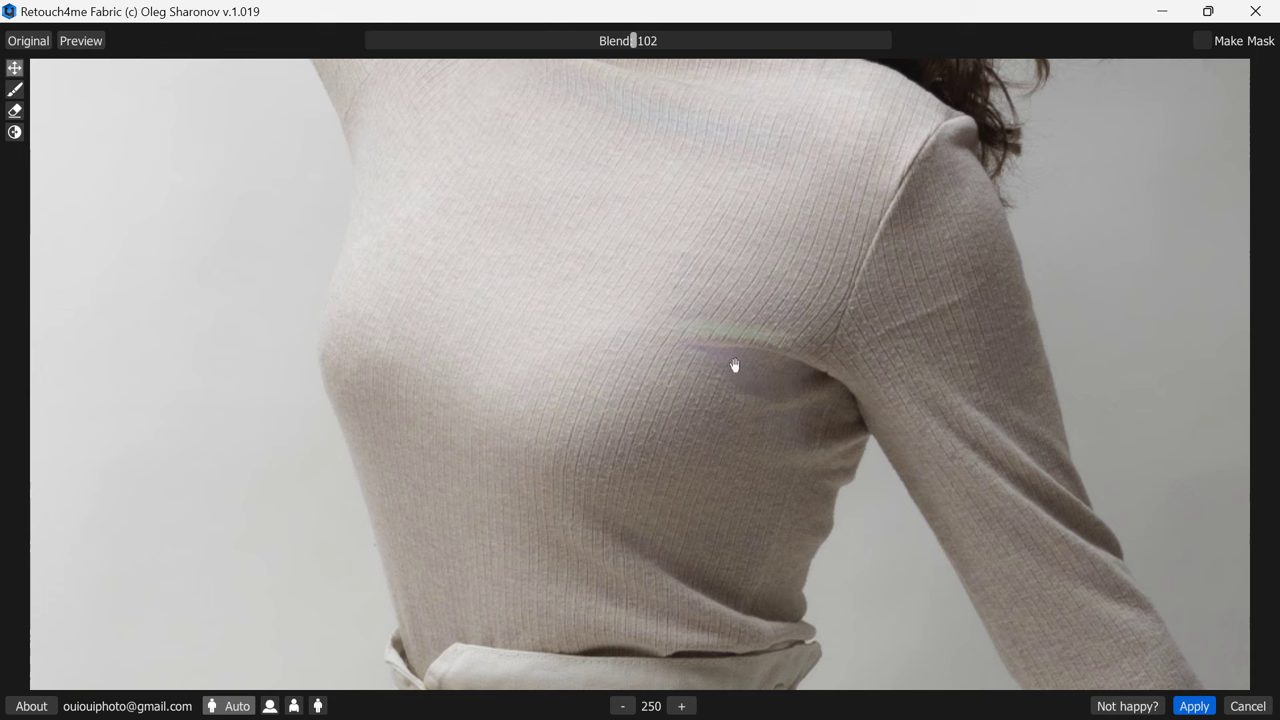
left_click_drag(619, 208, 643, 431)
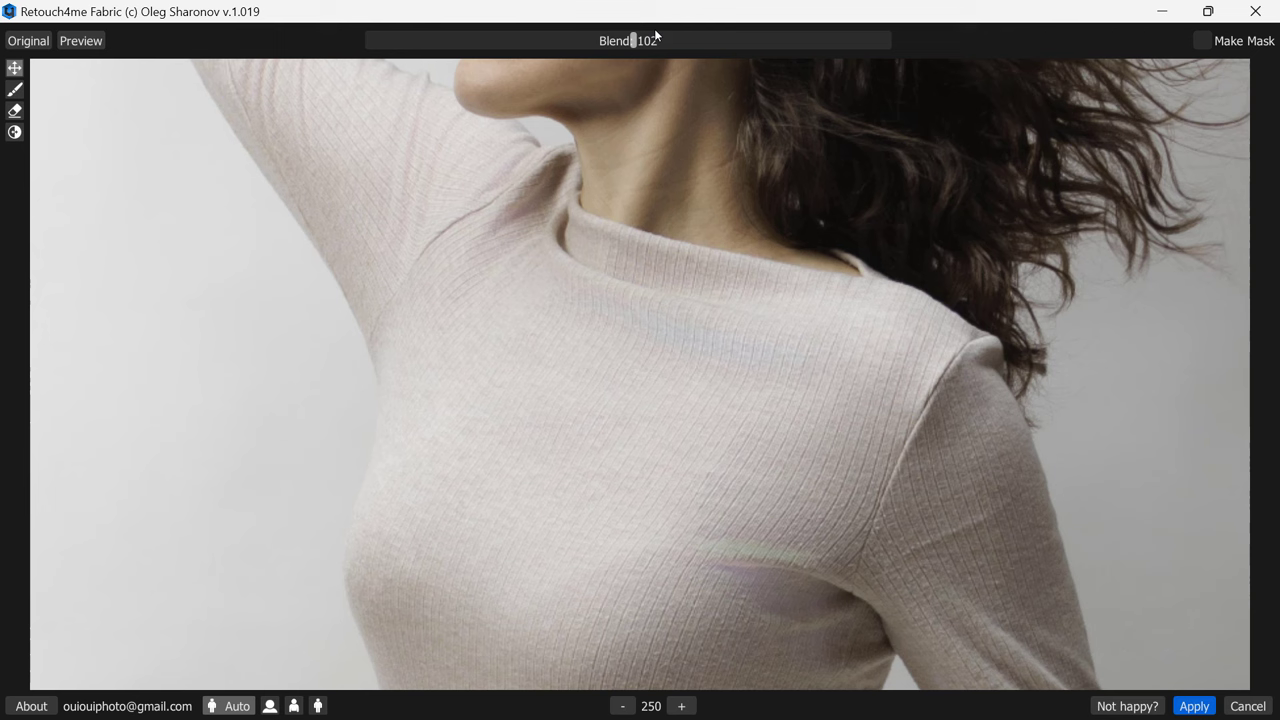
- Try several Blend values from maximum downward, settle at 65, and zoom out to 150
left_click_drag(654, 48, 922, 48)
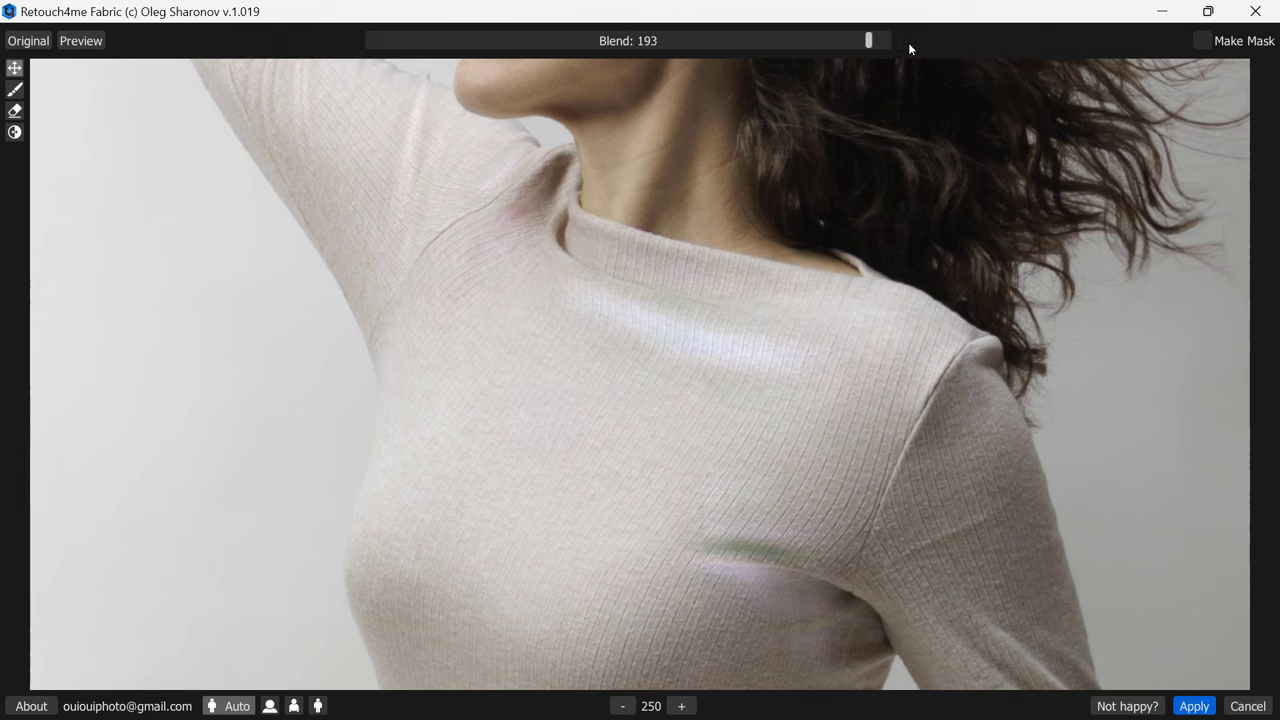
mouse_move(923, 42)
left_mouse_down()
mouse_move(346, 40)
mouse_move(488, 45)
left_mouse_up()
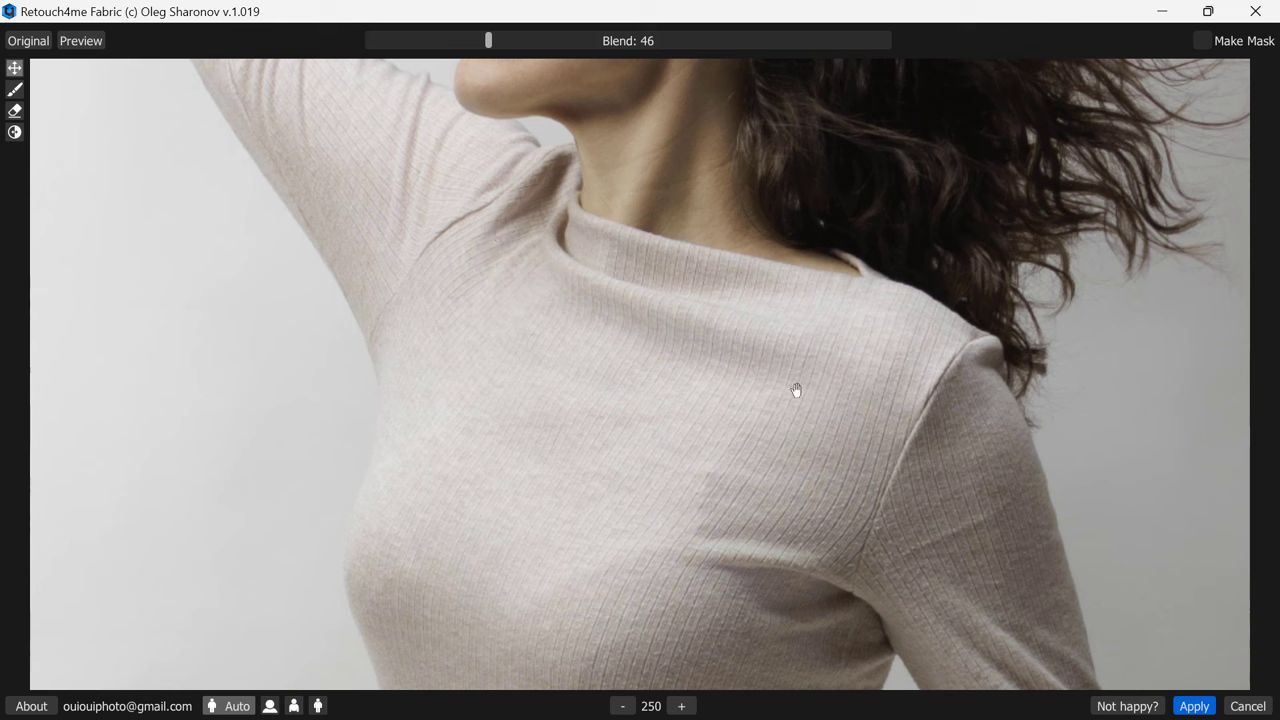
mouse_move(488, 42)
left_mouse_down()
mouse_move(943, 60)
mouse_move(637, 43)
left_mouse_up()
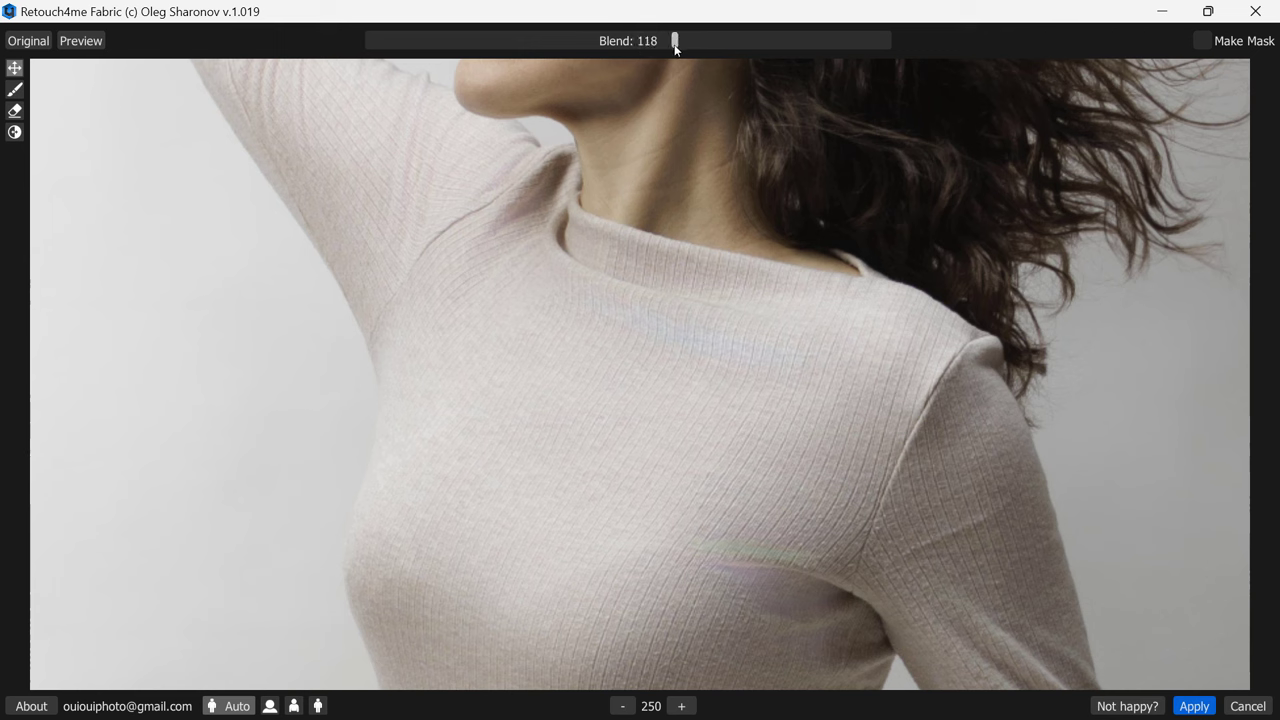
mouse_move(633, 48)
left_mouse_down()
mouse_move(514, 60)
mouse_move(537, 61)
left_mouse_up()
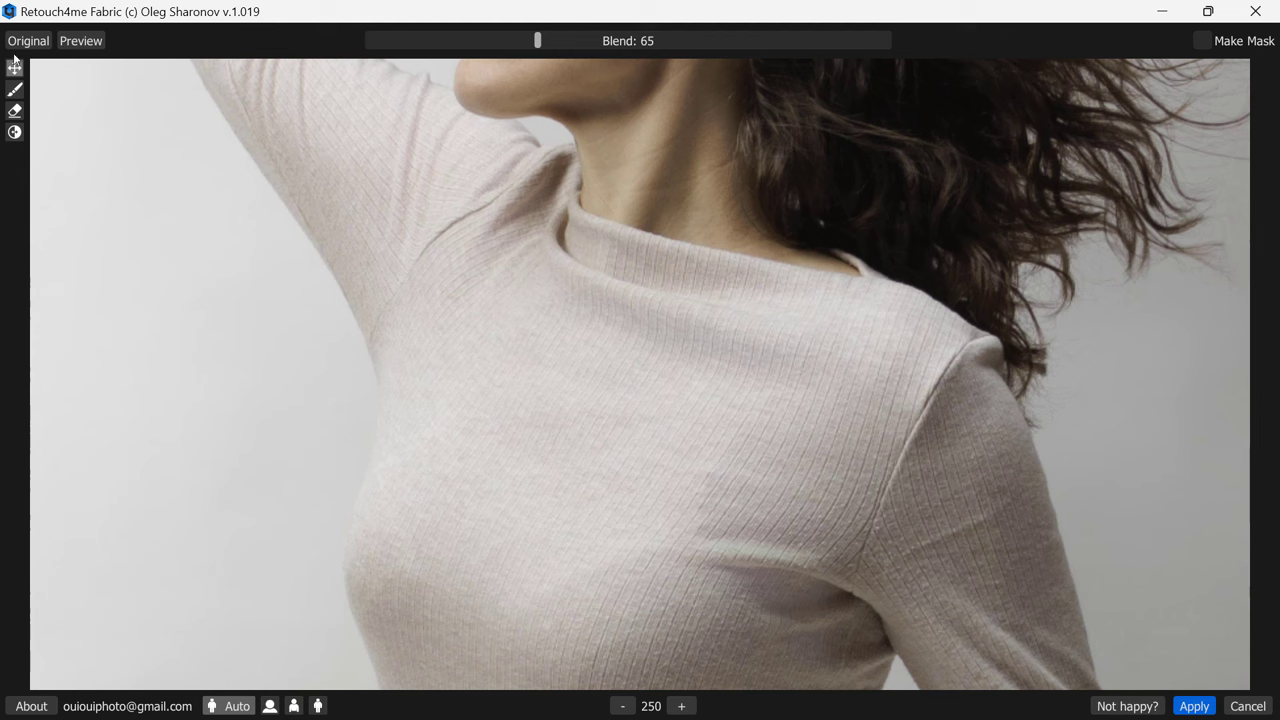
left_click(622, 706)
left_click(622, 706)
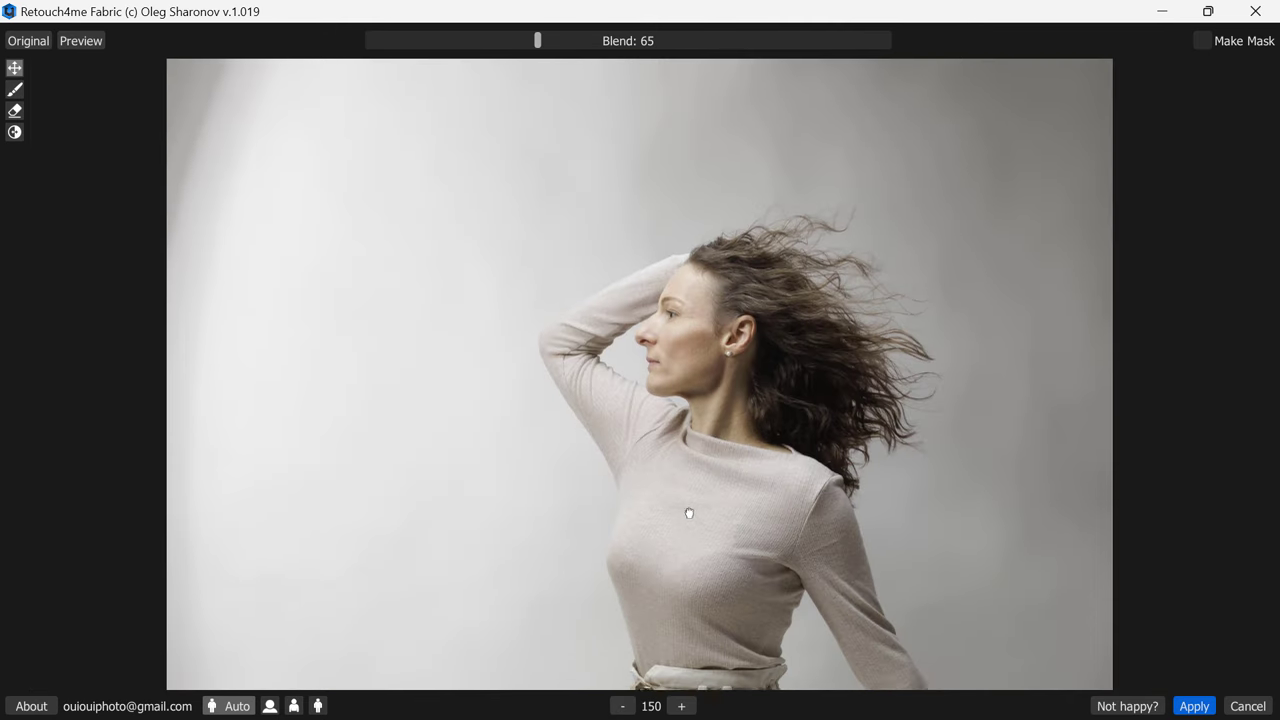
- Pan to the belt and shorts, compare repeatedly with the original, then cancel without applying
left_click_drag(688, 520, 639, 345)
left_click(28, 44)
left_click(28, 44)
left_click(28, 44)
left_click(28, 44)
left_click(28, 44)
left_click(28, 44)
left_click(28, 44)
left_click(28, 44)
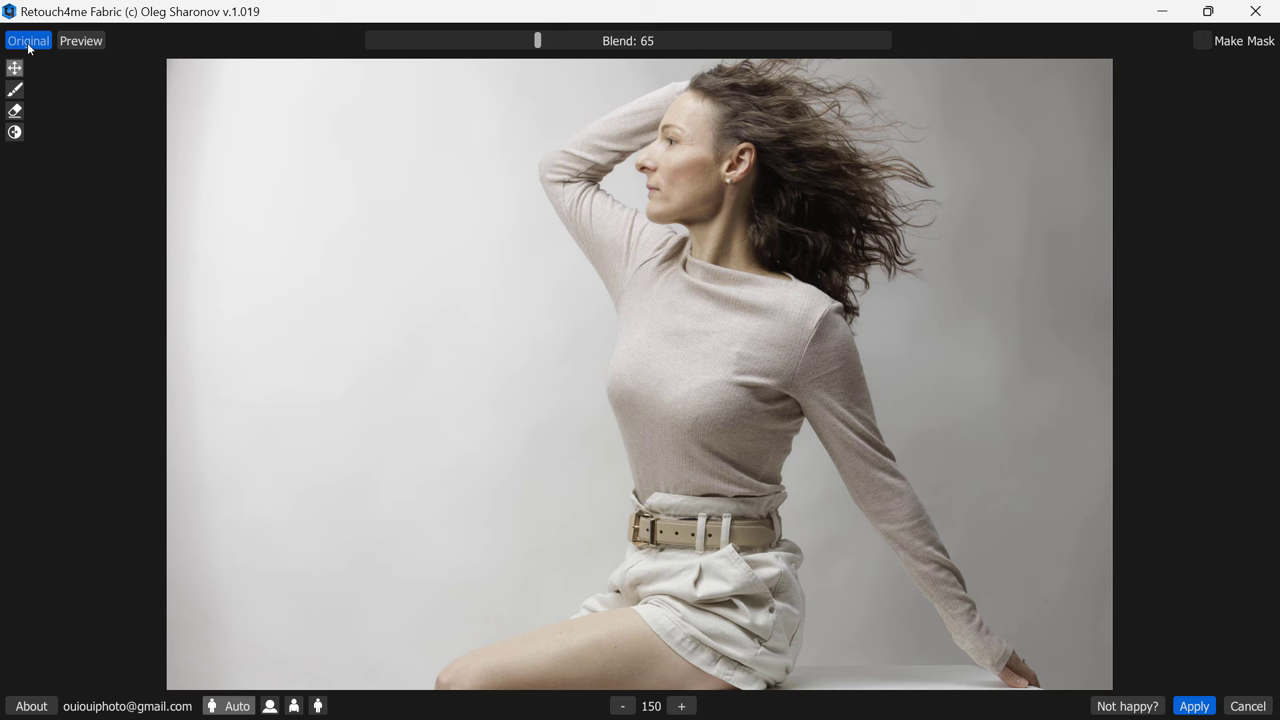
left_click(28, 44)
left_click(28, 44)
left_click(28, 44)
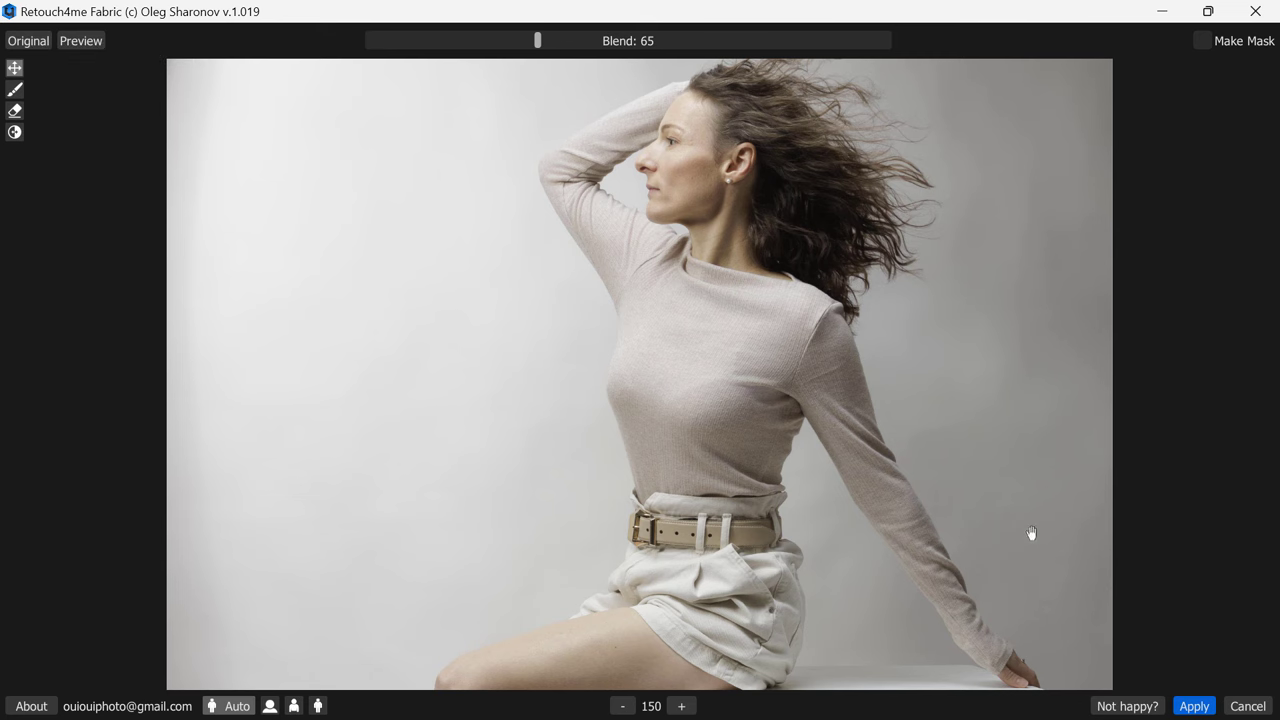
left_click(1248, 706)
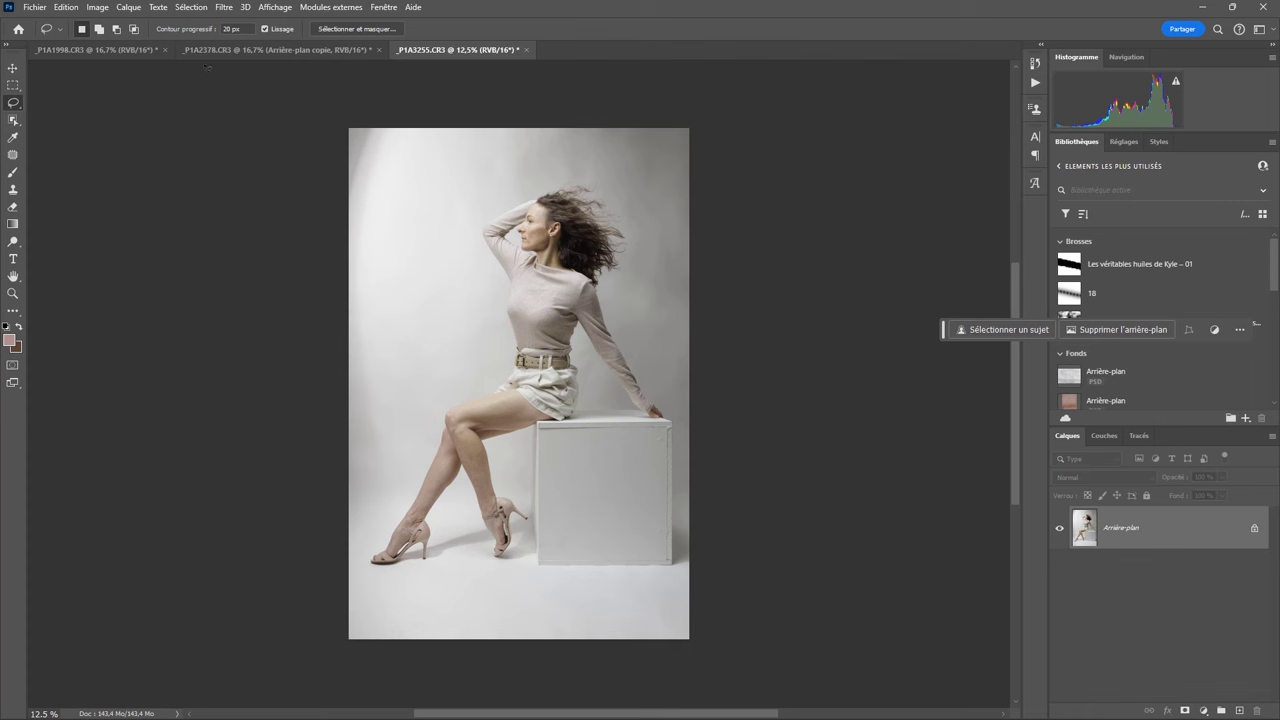
- Switch to the _P1A1998.CR3 photo and launch Retouch4me Heal on it
left_click(131, 50)
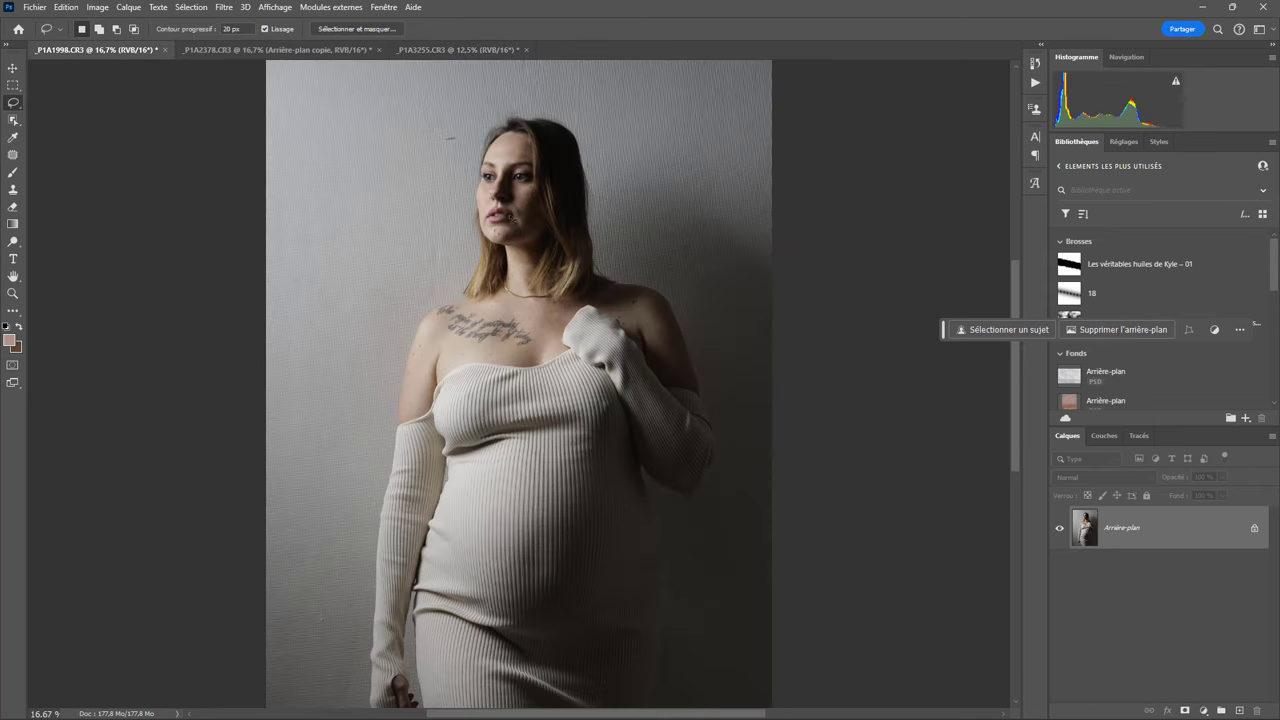
left_click(224, 8)
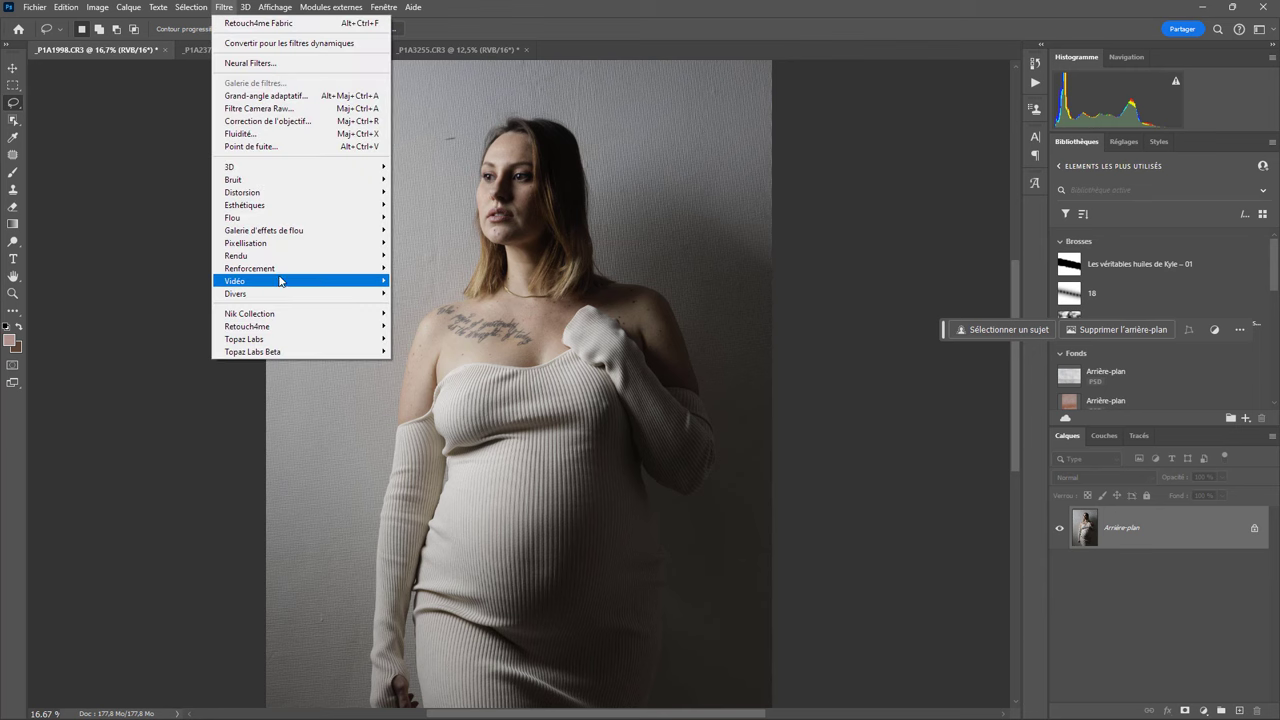
mouse_move(250, 326)
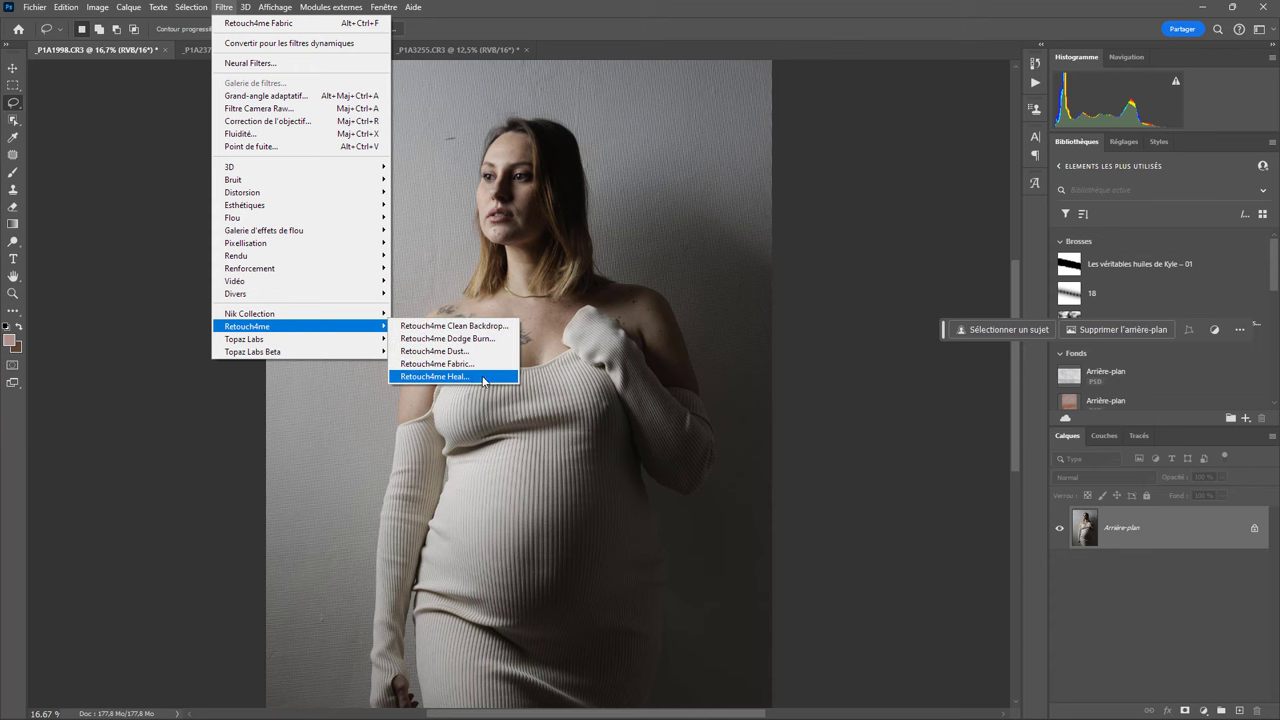
left_click(473, 377)
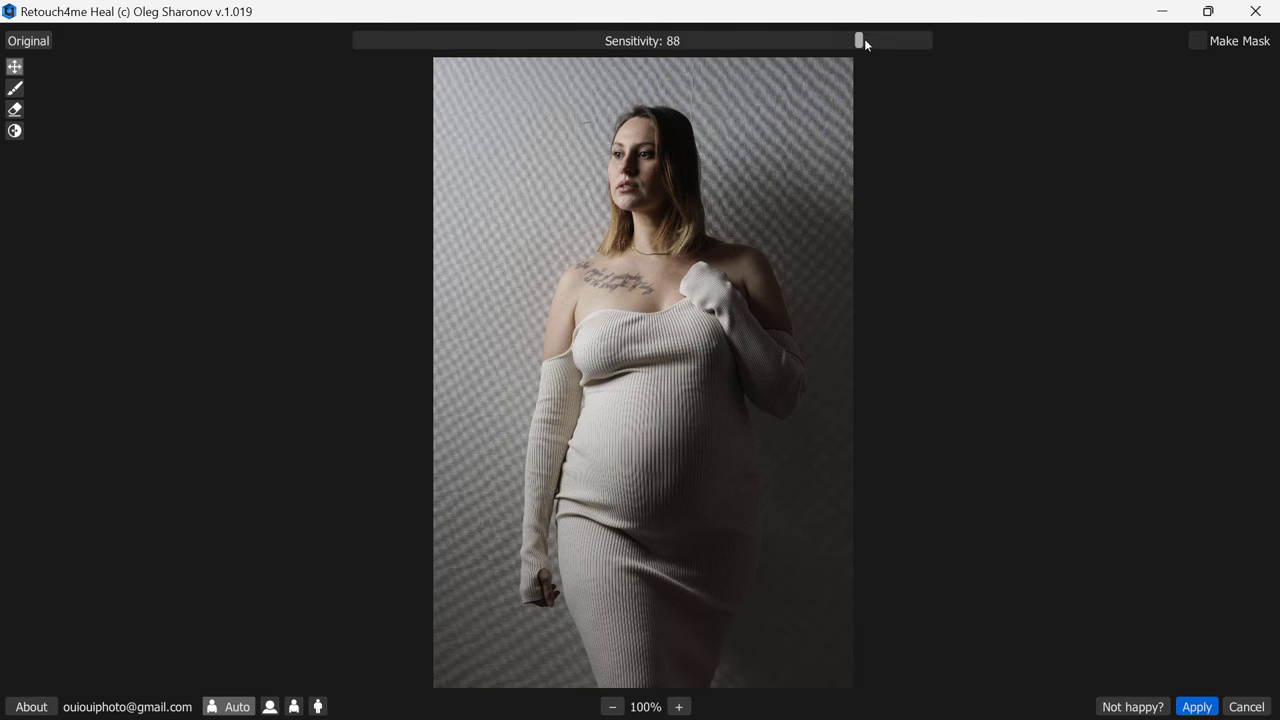
- Preview several Heal sensitivity levels, zoom onto the chest, then drop Sensitivity to 0
left_click_drag(858, 40, 802, 42)
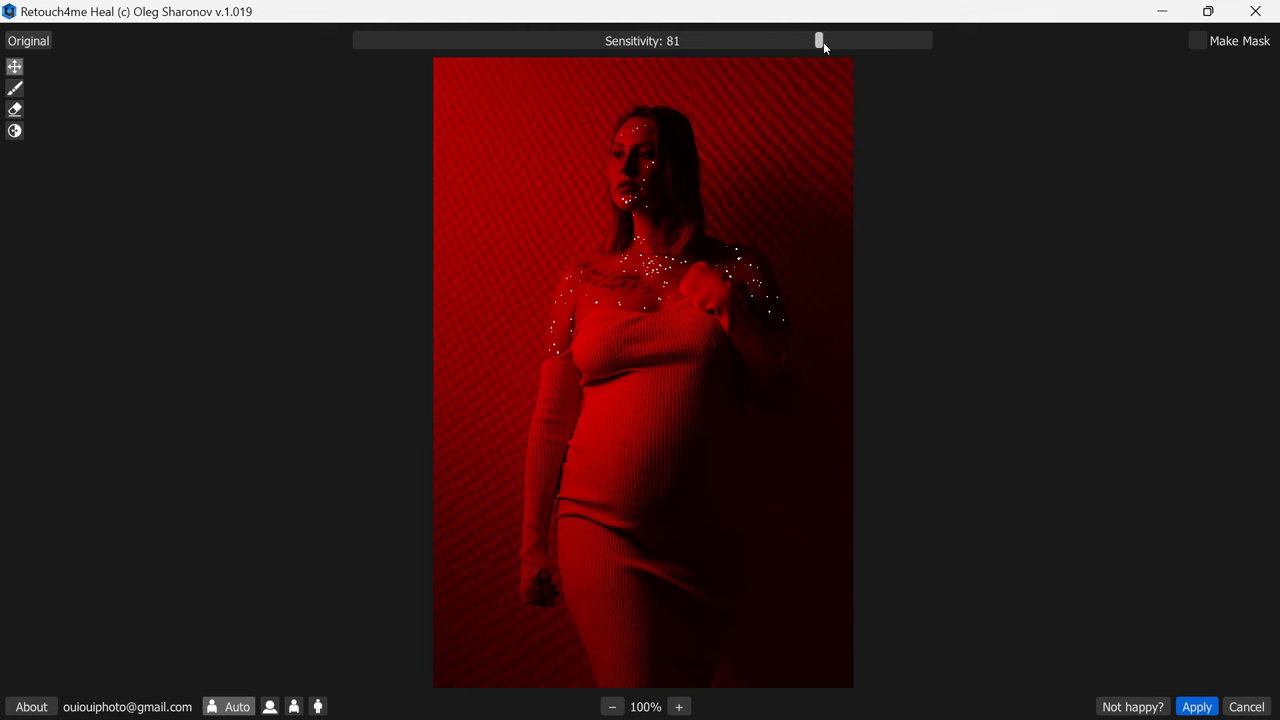
left_click_drag(903, 50, 750, 50)
mouse_move(414, 52)
left_mouse_down()
mouse_move(366, 42)
mouse_move(921, 58)
mouse_move(780, 57)
mouse_move(888, 67)
left_mouse_up()
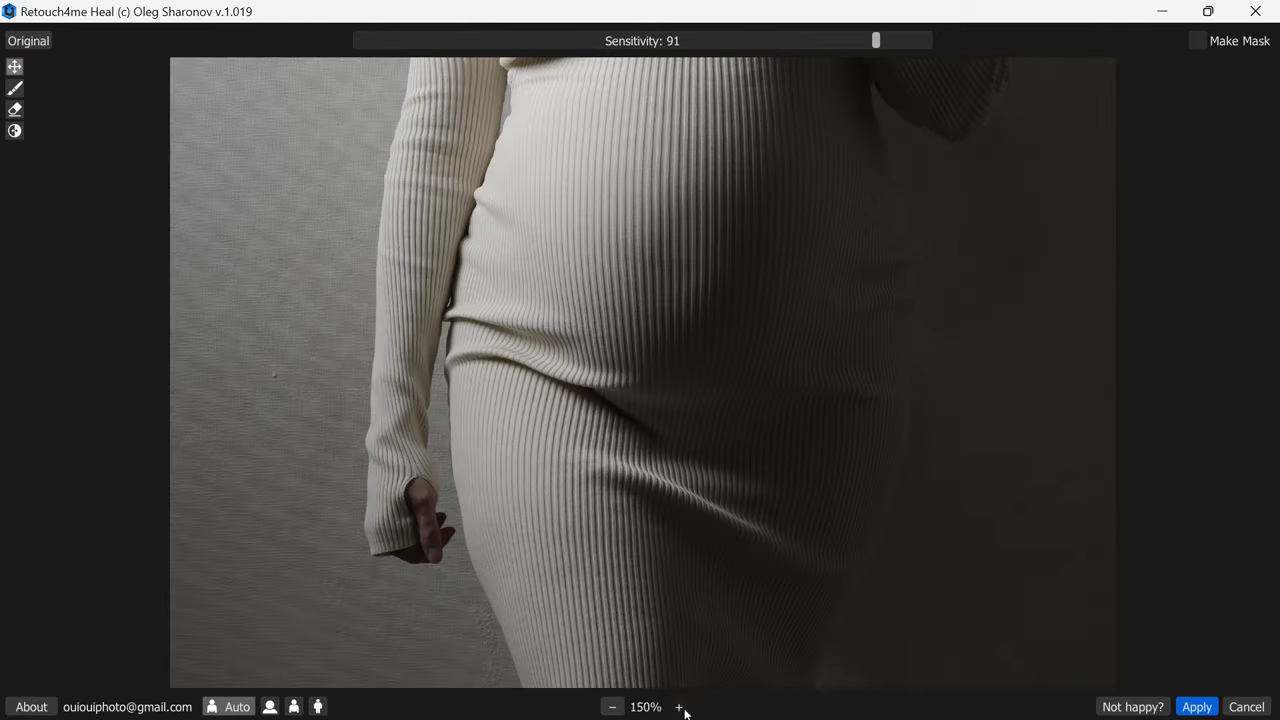
left_click(678, 706)
left_click_drag(589, 440, 622, 680)
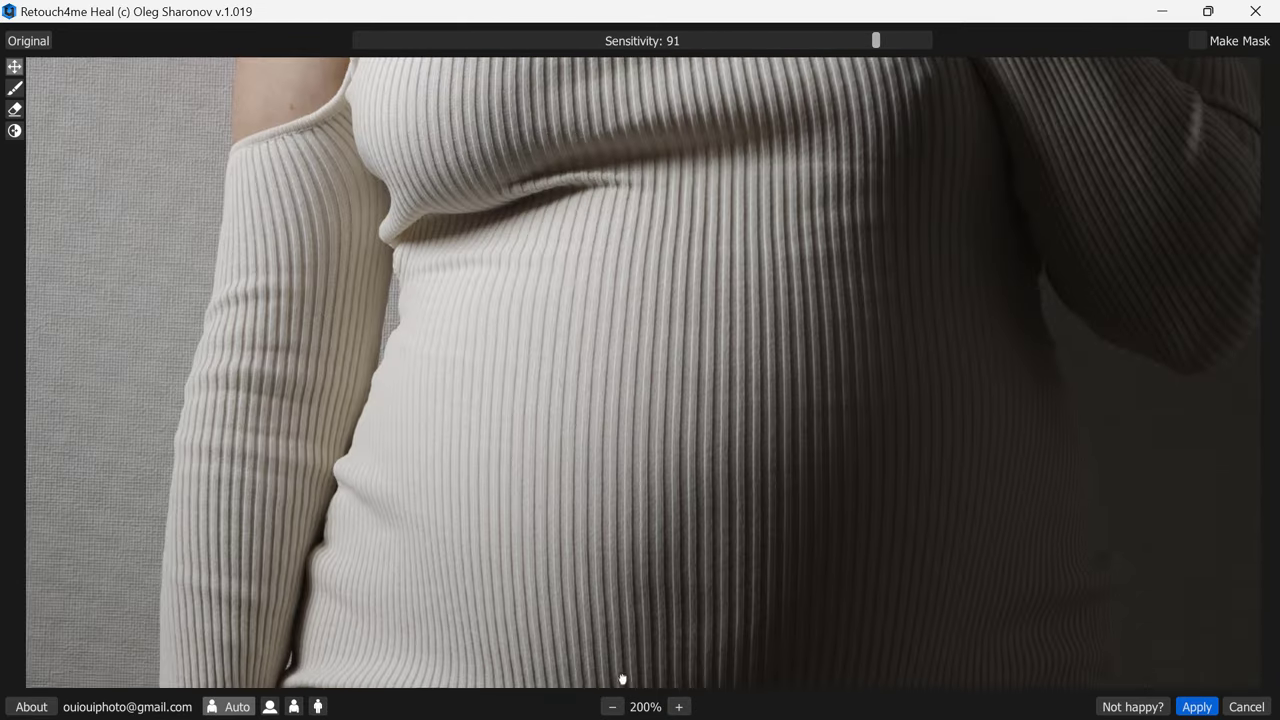
left_click_drag(634, 94, 549, 580)
mouse_move(623, 217)
left_mouse_down()
mouse_move(680, 310)
mouse_move(677, 380)
left_mouse_up()
left_click_drag(856, 42, 347, 44)
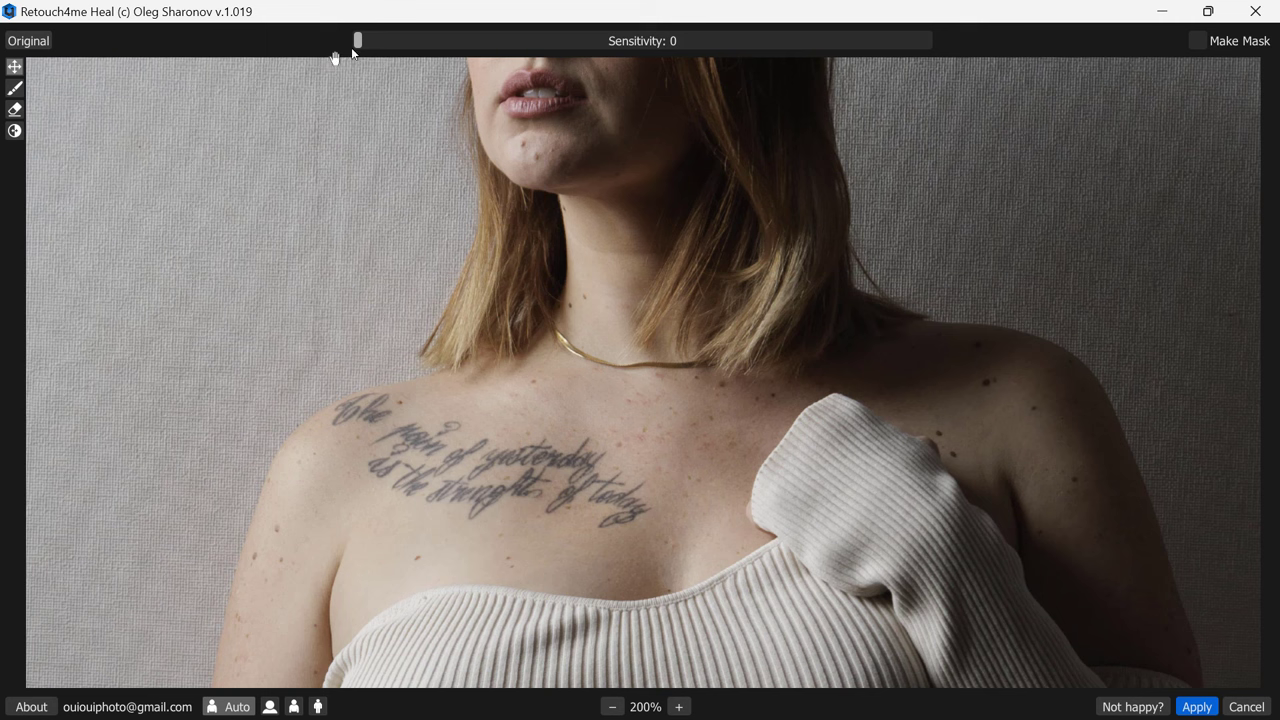
- Raise Heal Sensitivity to 83 and toggle Original to check the healed skin spots
left_click_drag(360, 41, 834, 53)
left_click(27, 47)
left_click(27, 47)
left_click(27, 47)
left_click(27, 47)
left_click(27, 47)
left_click(27, 47)
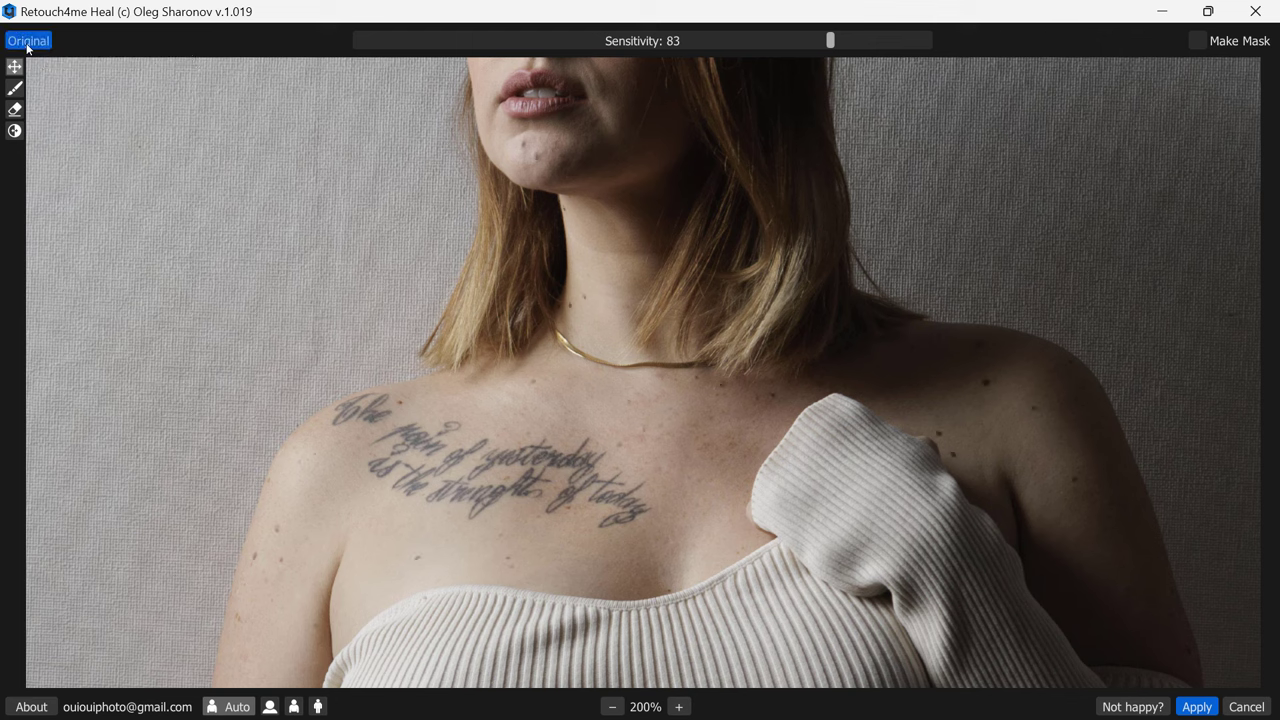
left_click(27, 47)
left_click(27, 47)
- Keep toggling Original to compare the moles before and after healing
left_click(30, 47)
left_click(18, 46)
left_click(28, 46)
left_click(28, 46)
left_click(28, 46)
left_click(28, 46)
left_click(28, 46)
- Inspect the face, chin and chest tattoo, comparing healed blemishes against the original
left_click_drag(641, 202, 634, 484)
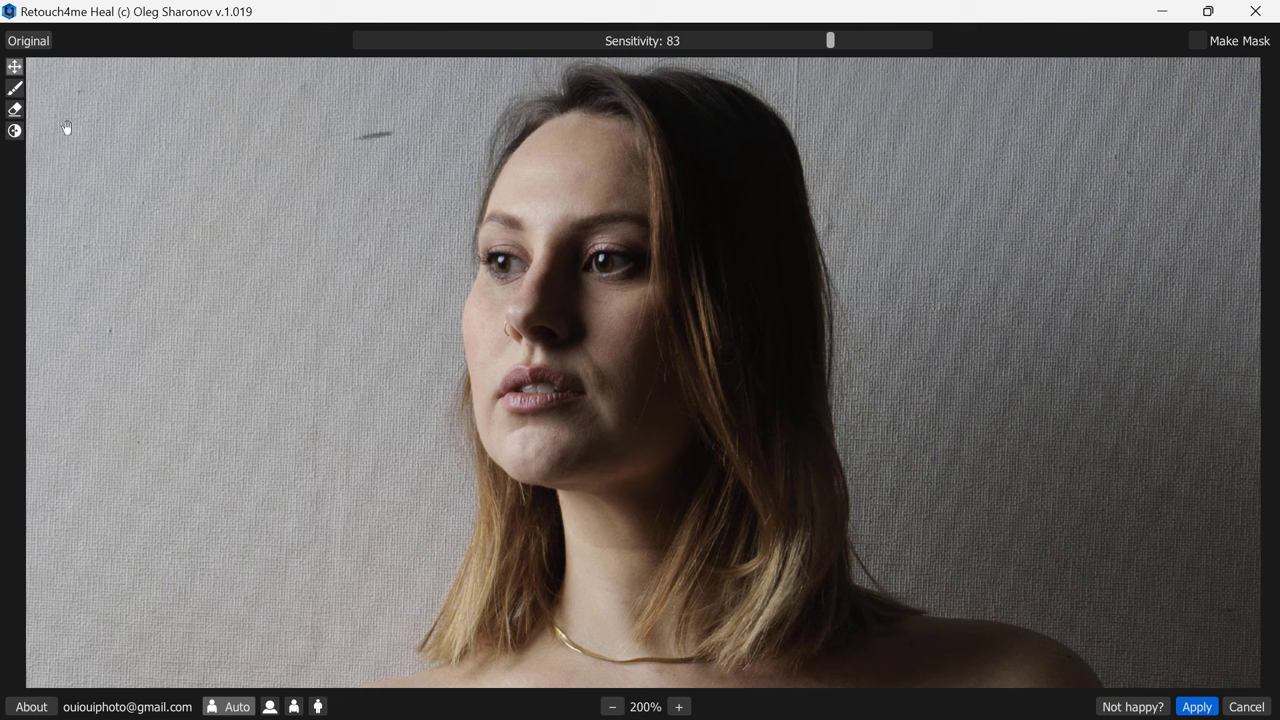
left_click(28, 44)
left_click(28, 44)
left_click(28, 44)
left_click(21, 44)
left_click(21, 44)
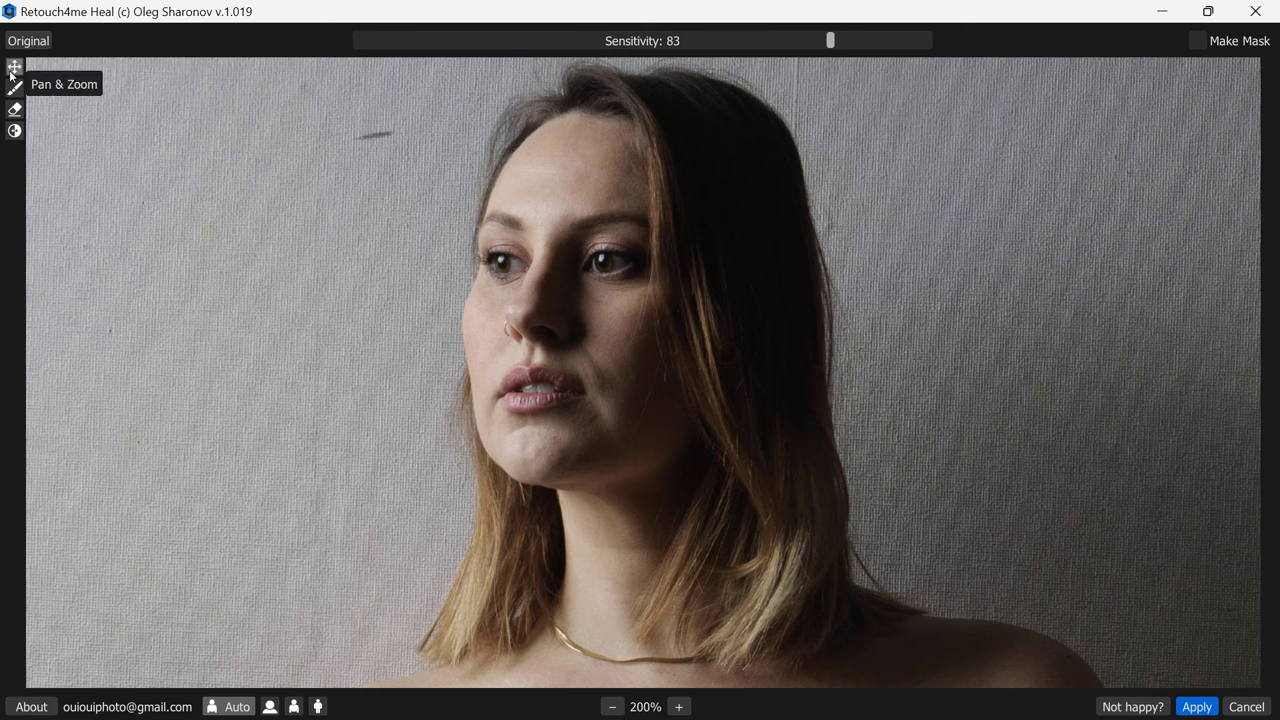
left_click(32, 45)
left_click(32, 45)
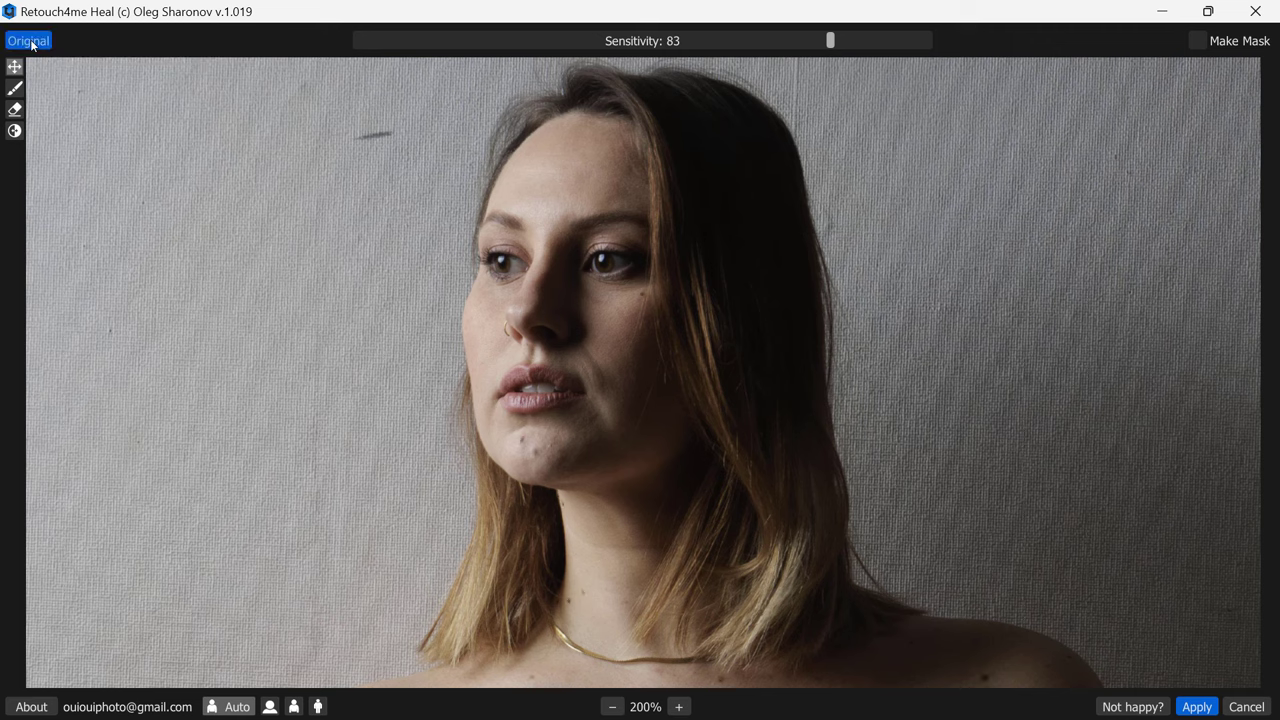
left_click_drag(663, 506, 614, 163)
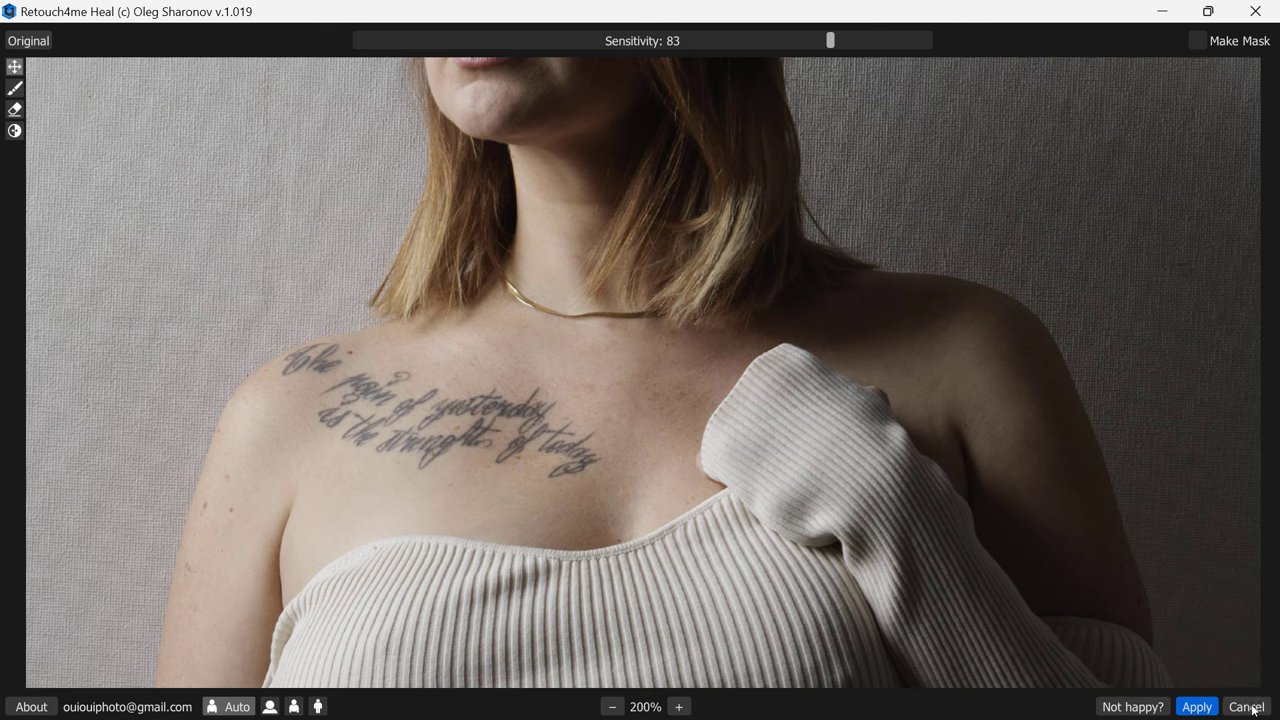
- Cancel Retouch4me Heal and launch Retouch4me Dodge Burn on the portrait
left_click(1253, 709)
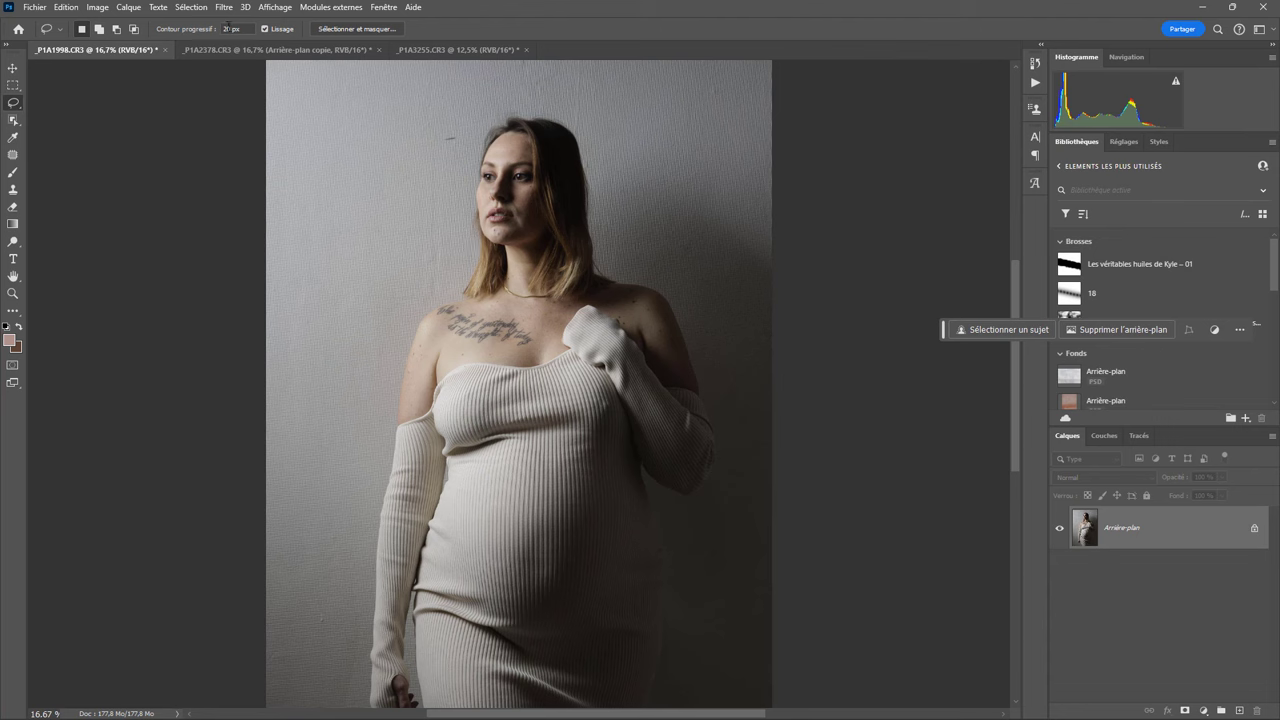
left_click(222, 9)
mouse_move(248, 326)
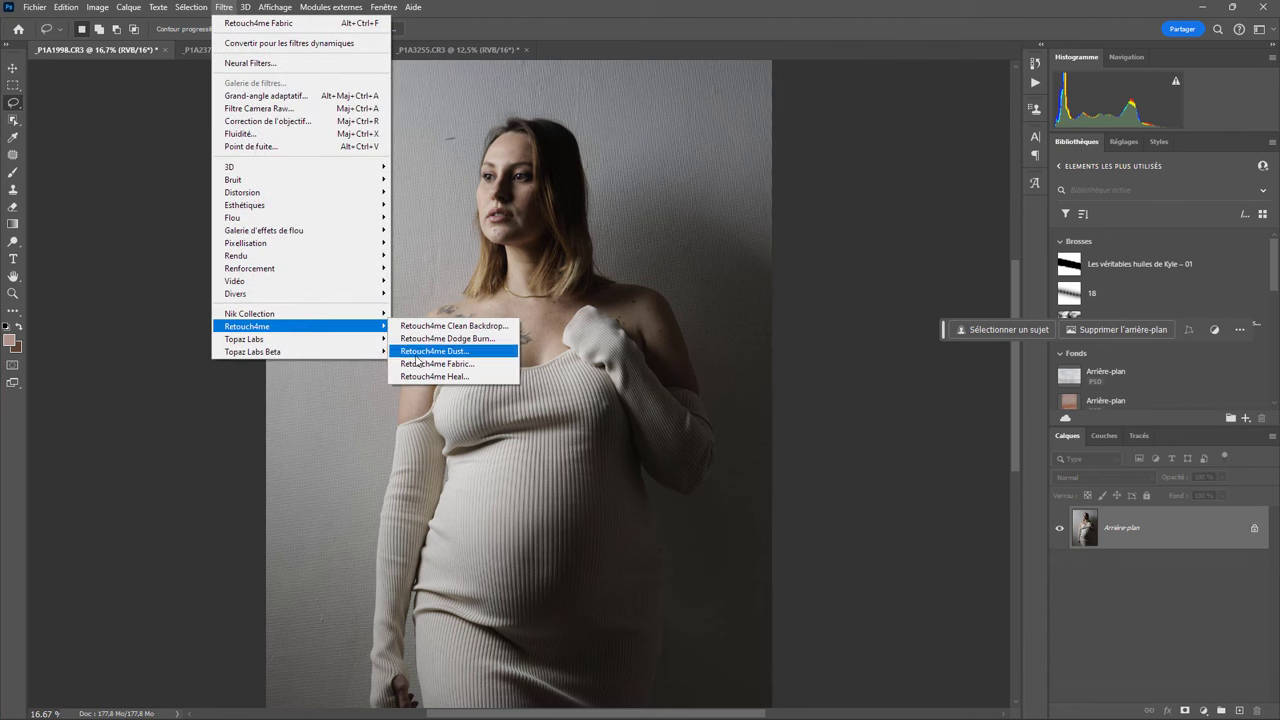
left_click(421, 341)
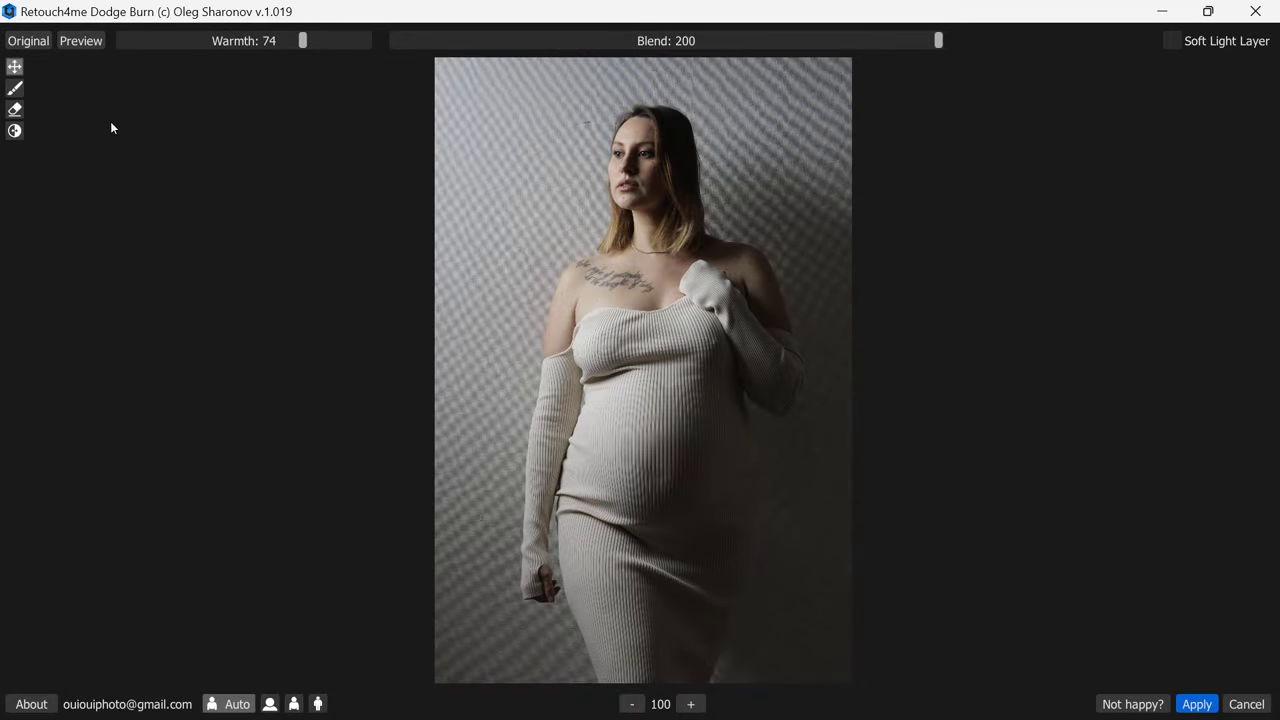
- Test Blend levels, zoom onto the neck and chest, then set Blend 200 and Warmth 0
mouse_move(913, 45)
left_mouse_down()
mouse_move(365, 43)
mouse_move(960, 57)
left_mouse_up()
mouse_move(706, 58)
left_mouse_down()
mouse_move(420, 45)
mouse_move(899, 51)
mouse_move(657, 58)
mouse_move(714, 45)
mouse_move(655, 45)
left_mouse_up()
left_click(690, 704)
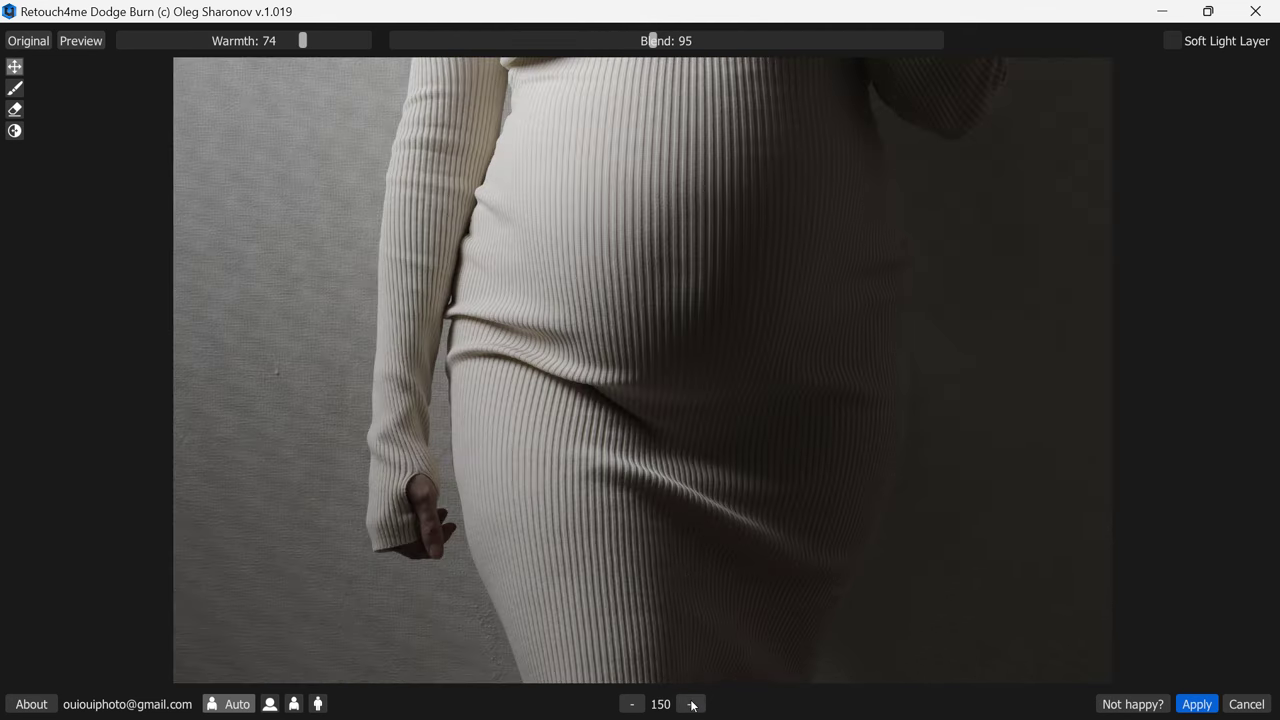
left_click_drag(632, 112, 580, 628)
left_click_drag(657, 120, 586, 357)
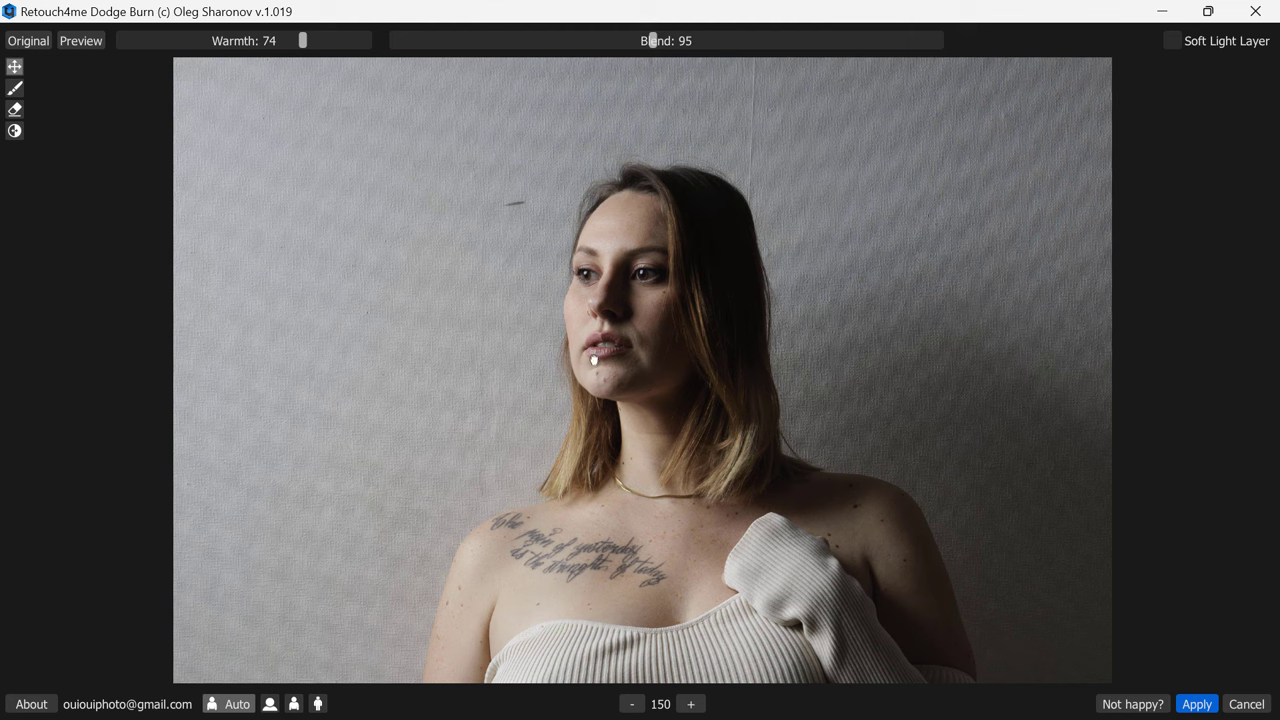
left_click(699, 706)
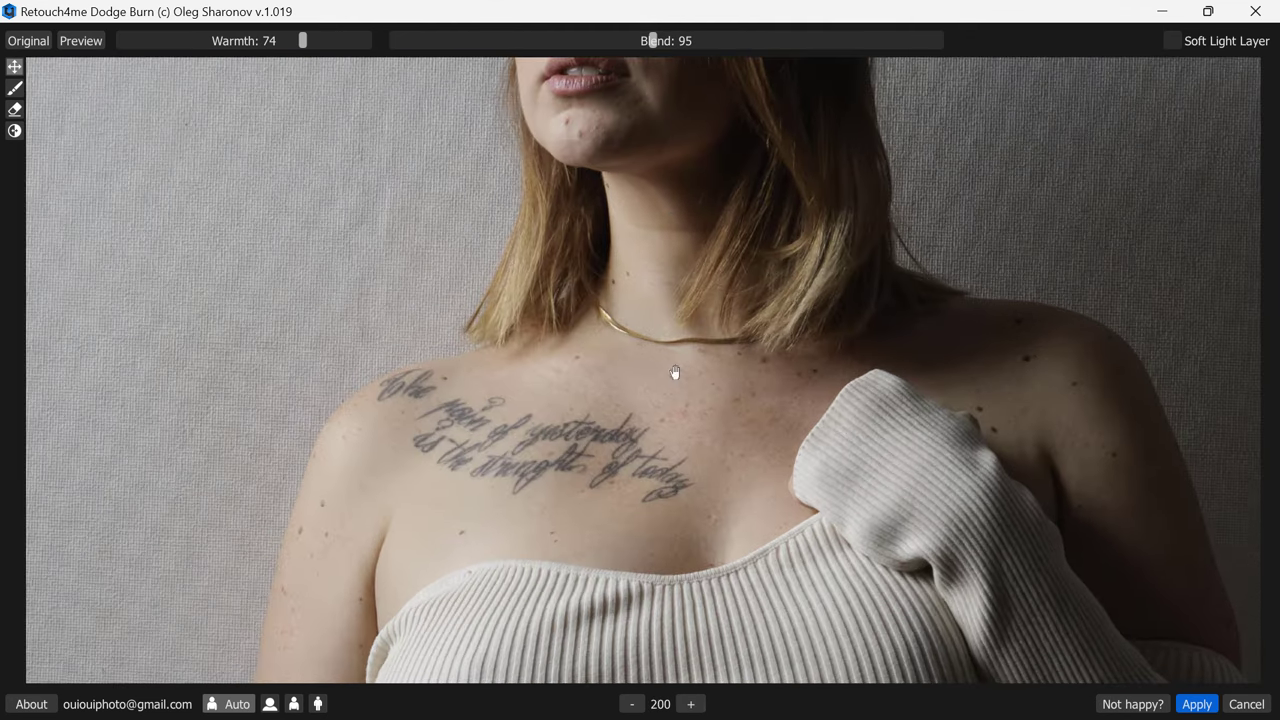
left_click_drag(663, 371, 657, 507)
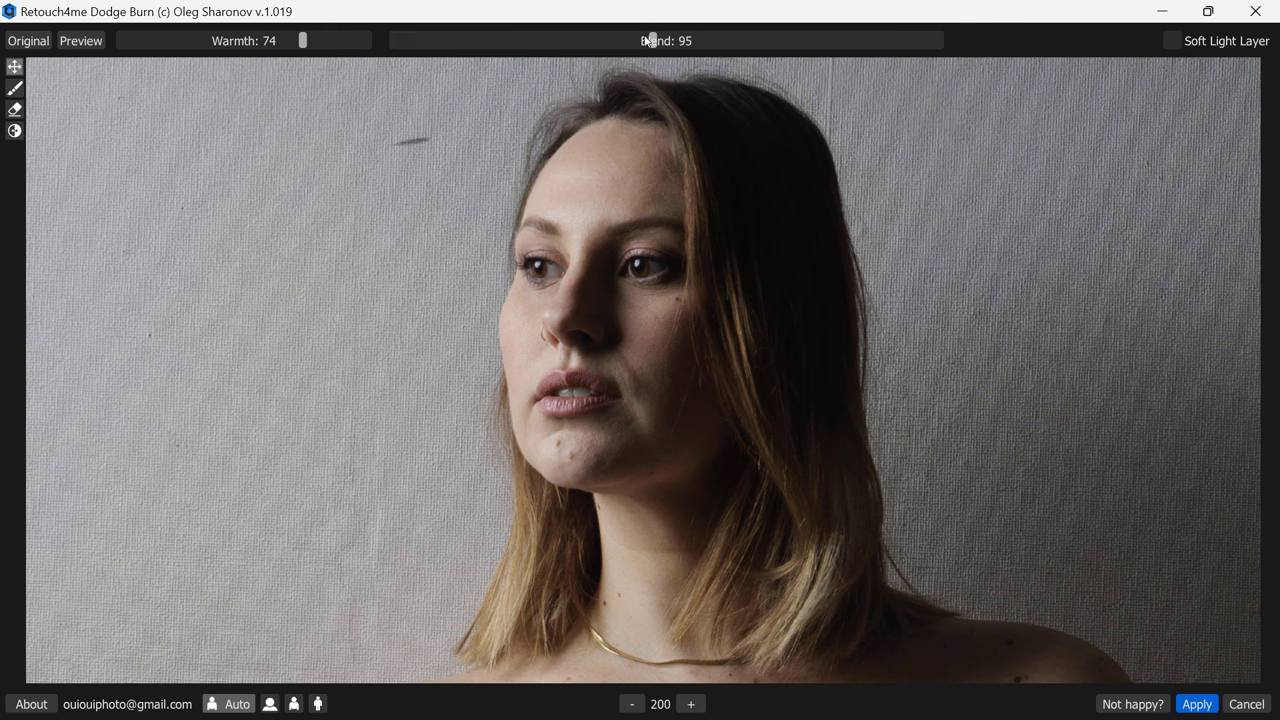
left_click_drag(652, 40, 950, 42)
left_click_drag(299, 44, 114, 46)
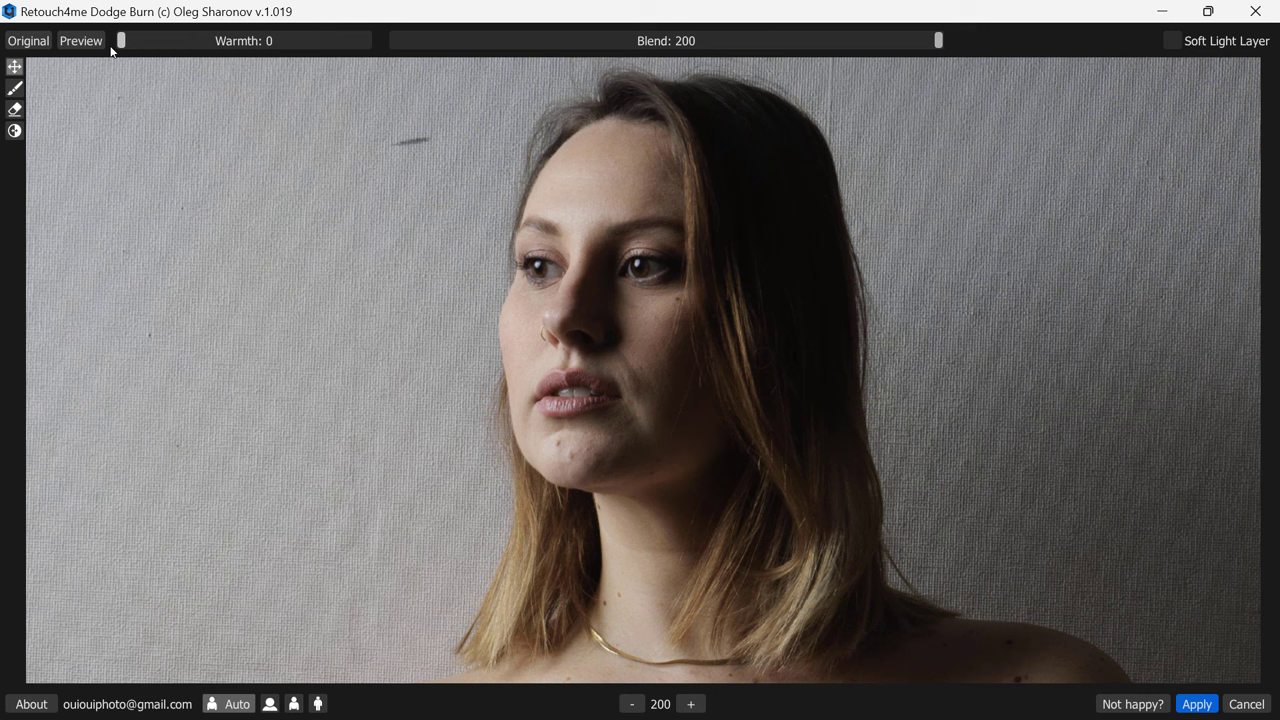
- Toggle Original repeatedly to compare the dodge-burned face with the original photo
left_click(31, 42)
left_click(30, 42)
left_click(29, 43)
left_click(29, 43)
left_click(29, 43)
left_click(29, 43)
left_click(29, 43)
left_click(29, 41)
left_click(29, 41)
left_click(29, 41)
left_click(29, 41)
left_click(15, 89)
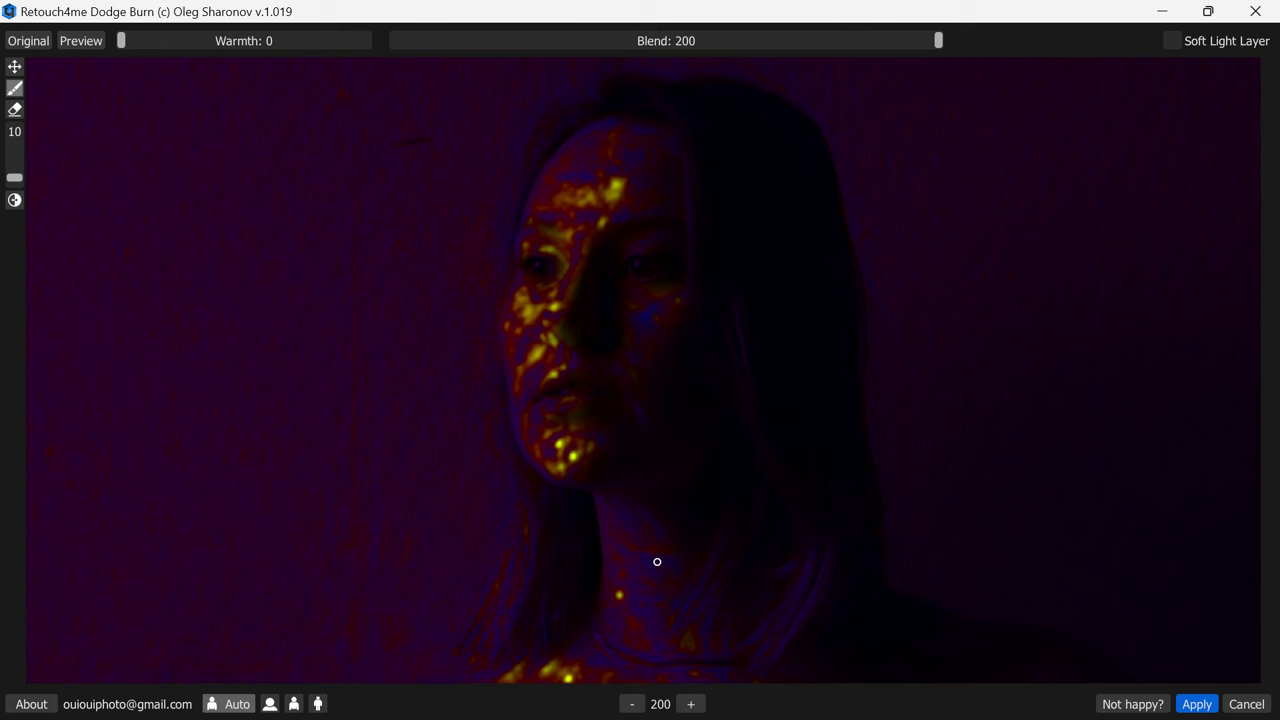
left_click(14, 66)
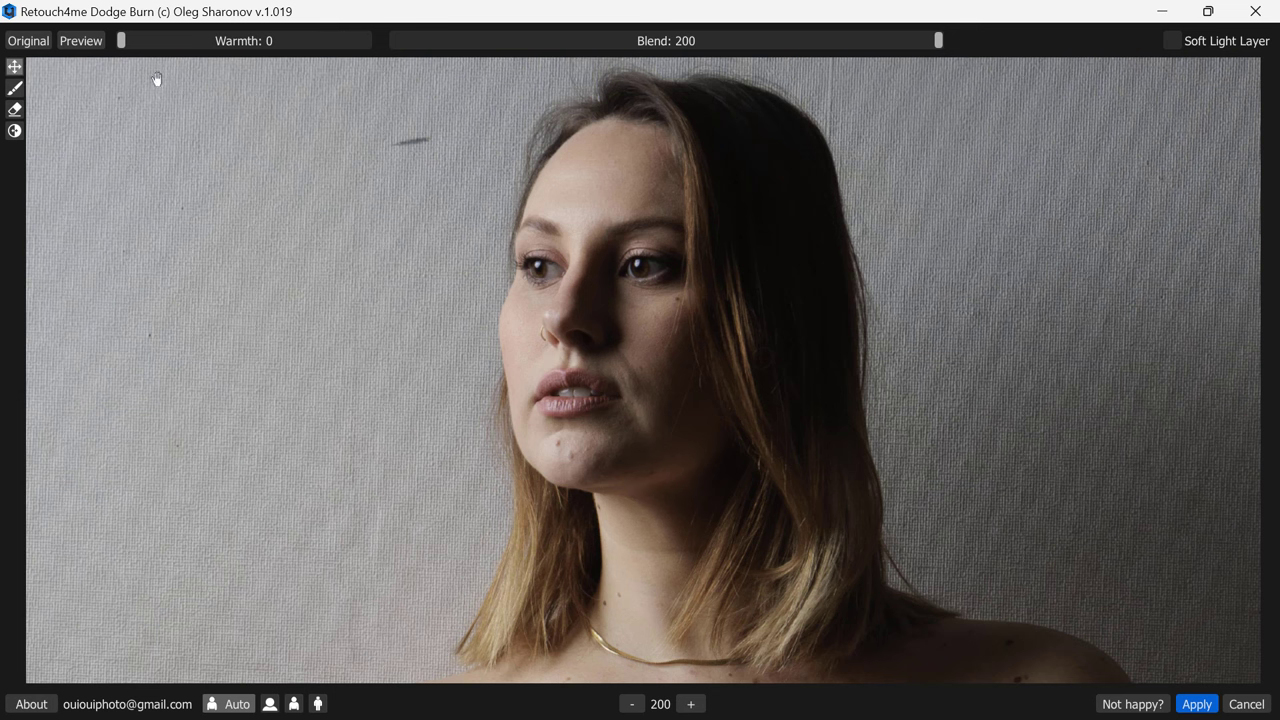
- Compare against the original, then zoom in to 300 centred on the eyes
left_click(35, 44)
left_click(35, 44)
left_click(690, 704)
left_click_drag(617, 234, 684, 644)
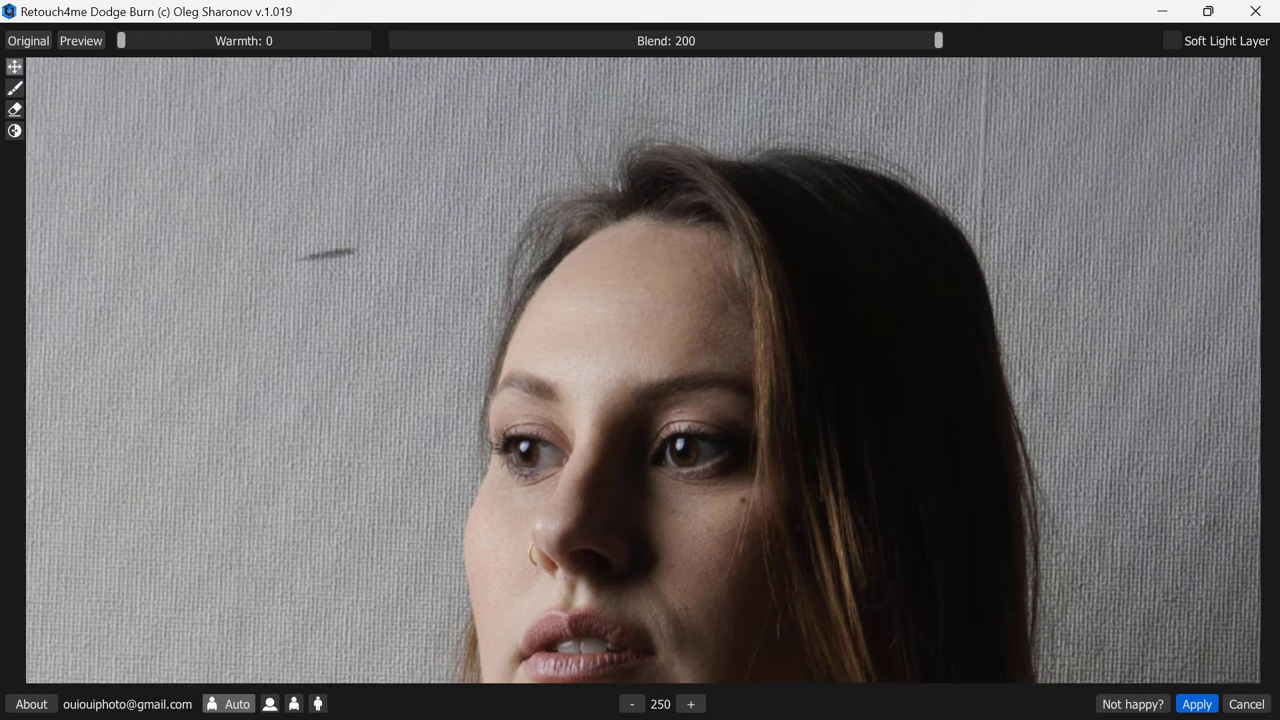
left_click(690, 704)
mouse_move(663, 303)
left_mouse_down()
mouse_move(623, 349)
mouse_move(619, 461)
left_mouse_up()
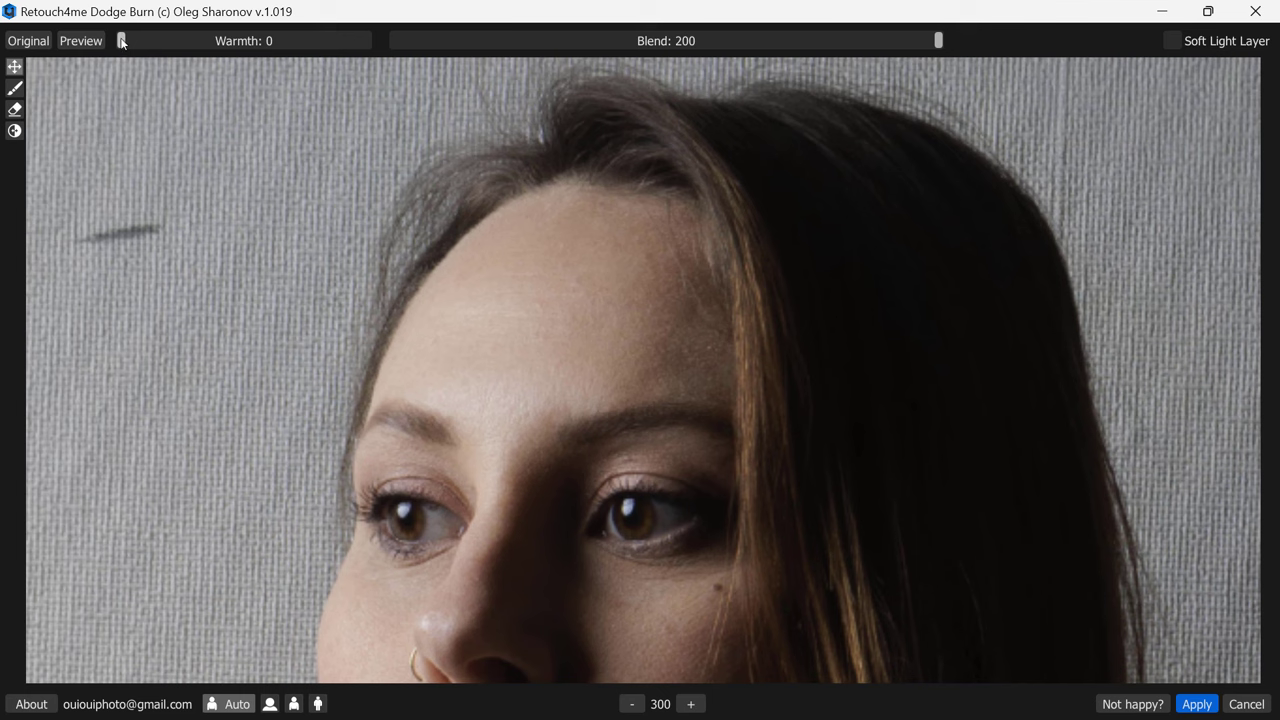
- Try Warmth values up to 100, settle it at 58, and zoom back out
left_click_drag(436, 68, 567, 70)
mouse_move(367, 47)
left_mouse_down()
mouse_move(129, 40)
mouse_move(395, 64)
mouse_move(87, 53)
mouse_move(392, 62)
mouse_move(119, 44)
mouse_move(409, 69)
mouse_move(103, 42)
mouse_move(448, 57)
mouse_move(202, 66)
mouse_move(405, 78)
mouse_move(1, 62)
mouse_move(444, 92)
left_mouse_up()
left_click_drag(365, 44, 262, 42)
scroll(646, 302, "down", 1)
scroll(646, 301, "down", 1)
scroll(646, 301, "down", 1)
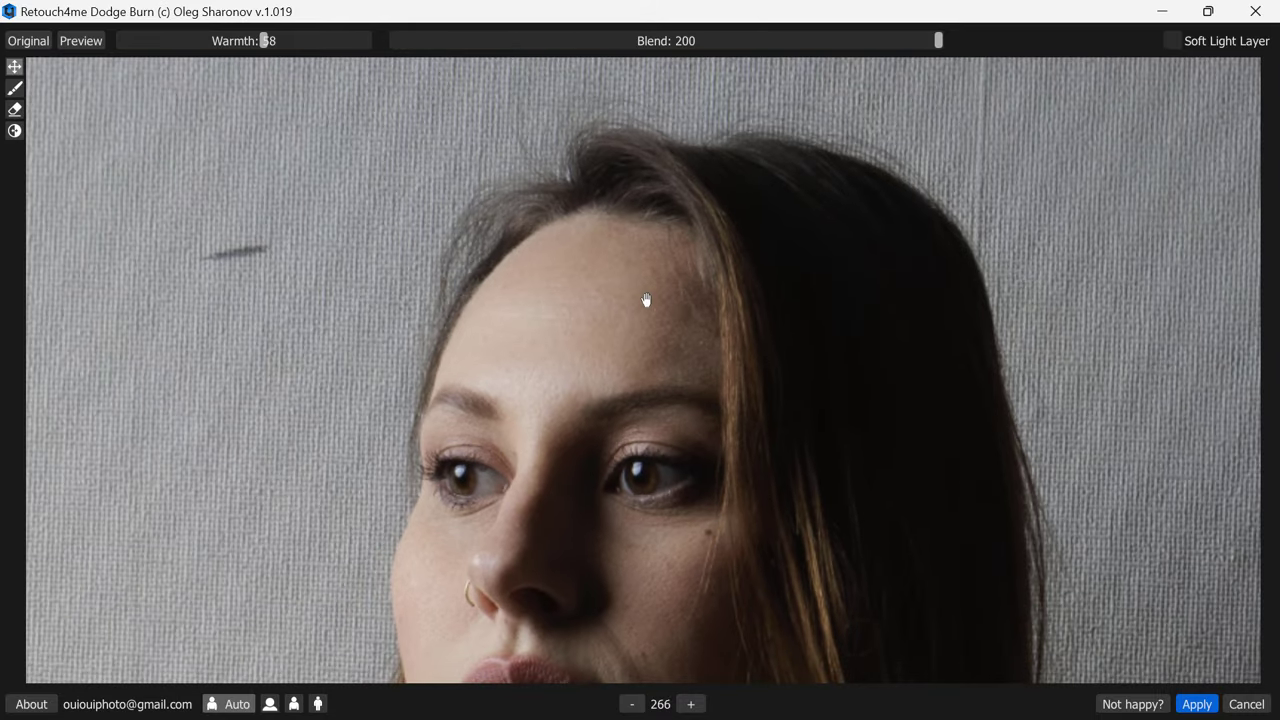
scroll(646, 301, "down", 2)
scroll(646, 301, "down", 2)
scroll(646, 301, "down", 2)
scroll(646, 301, "down", 2)
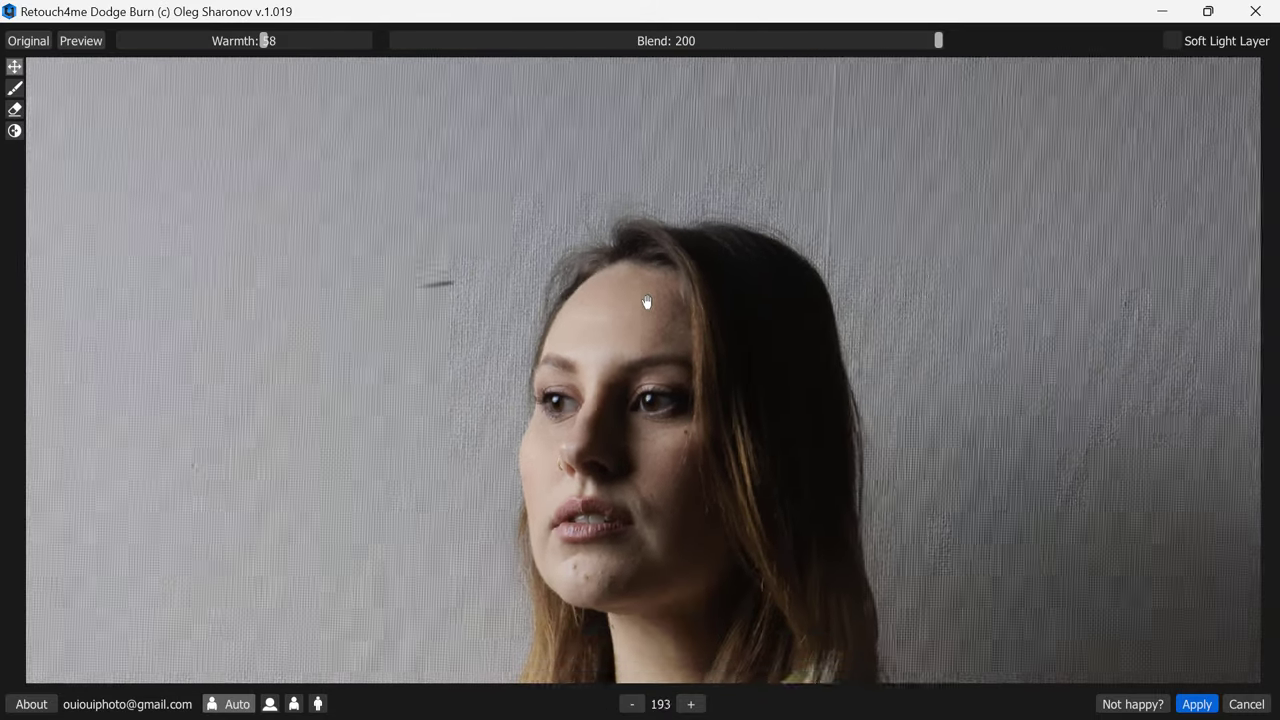
scroll(646, 301, "down", 1)
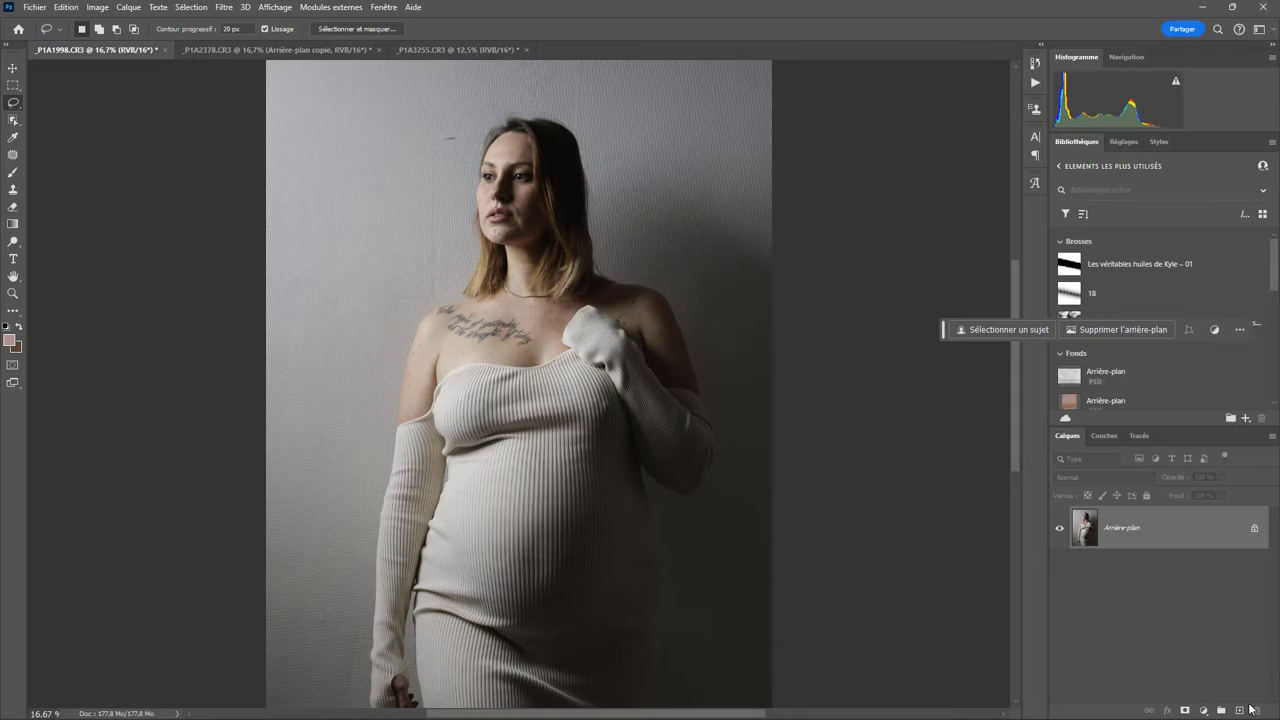
- On _P1A2378.CR3, merge layers into the background and apply Retouch4me Clean Backdrop
left_click(275, 49)
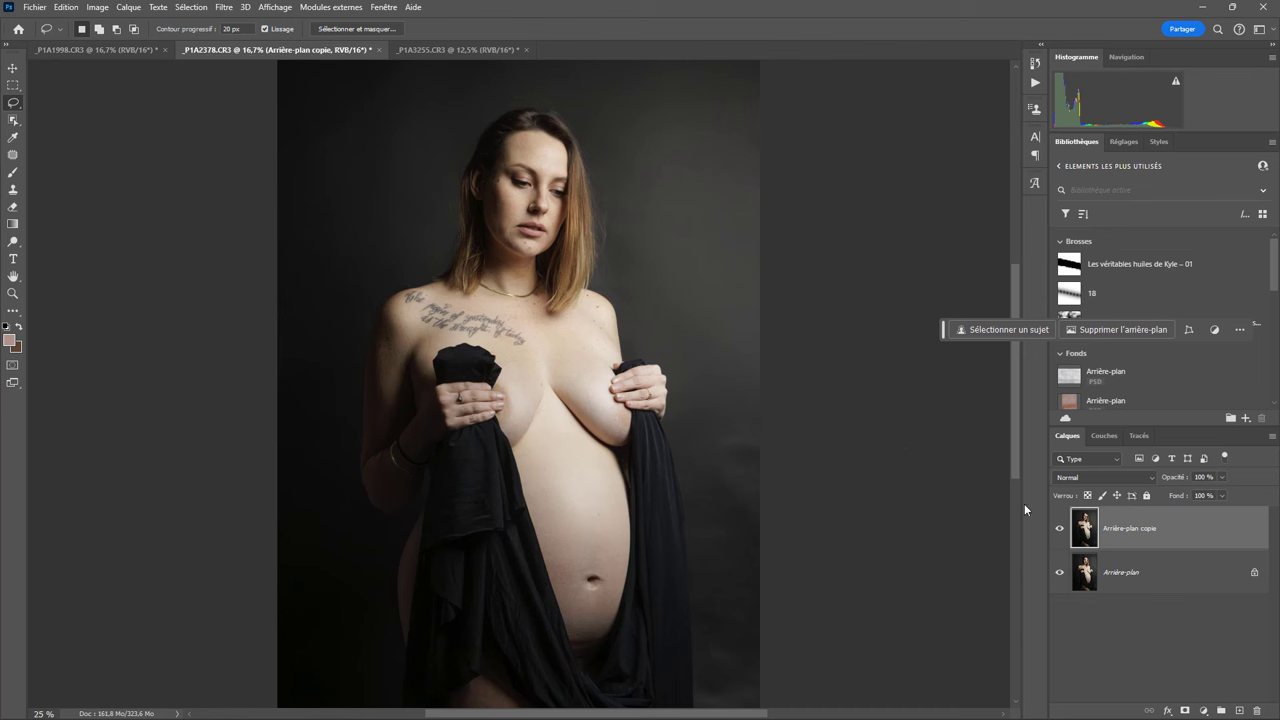
key("ctrl+e")
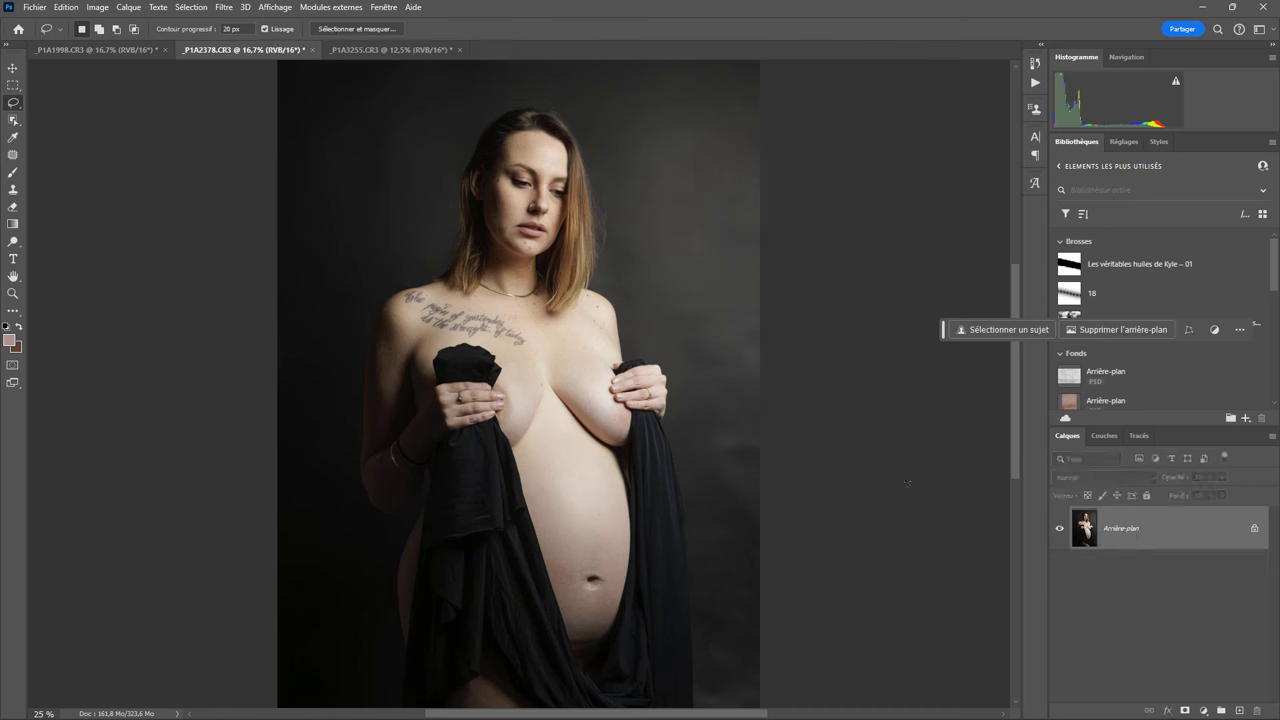
left_click(225, 8)
mouse_move(247, 326)
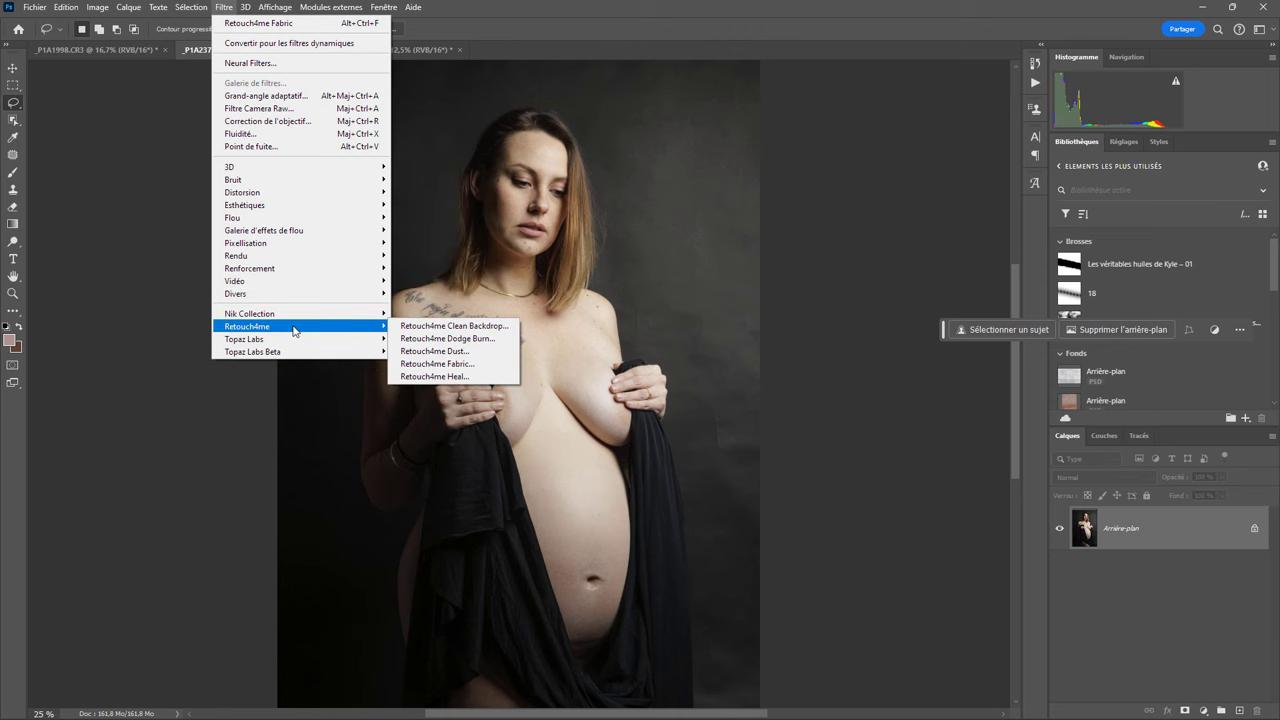
left_click(449, 327)
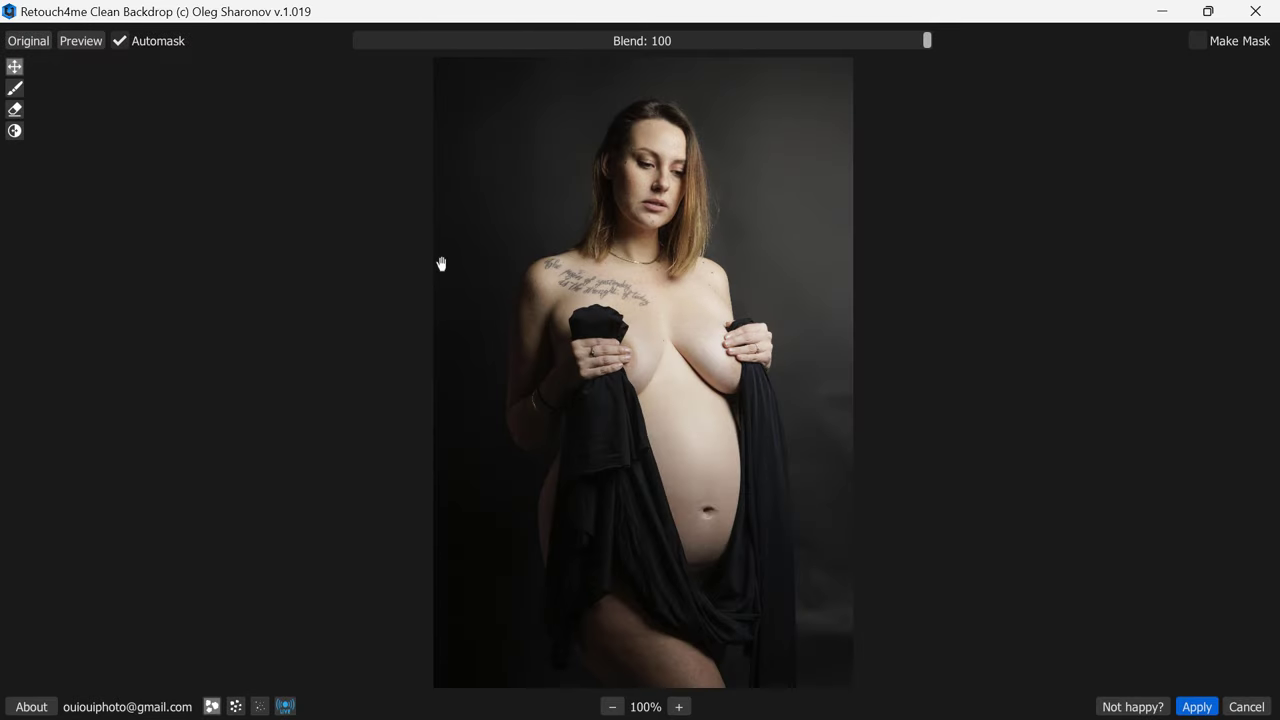
left_click(1204, 708)
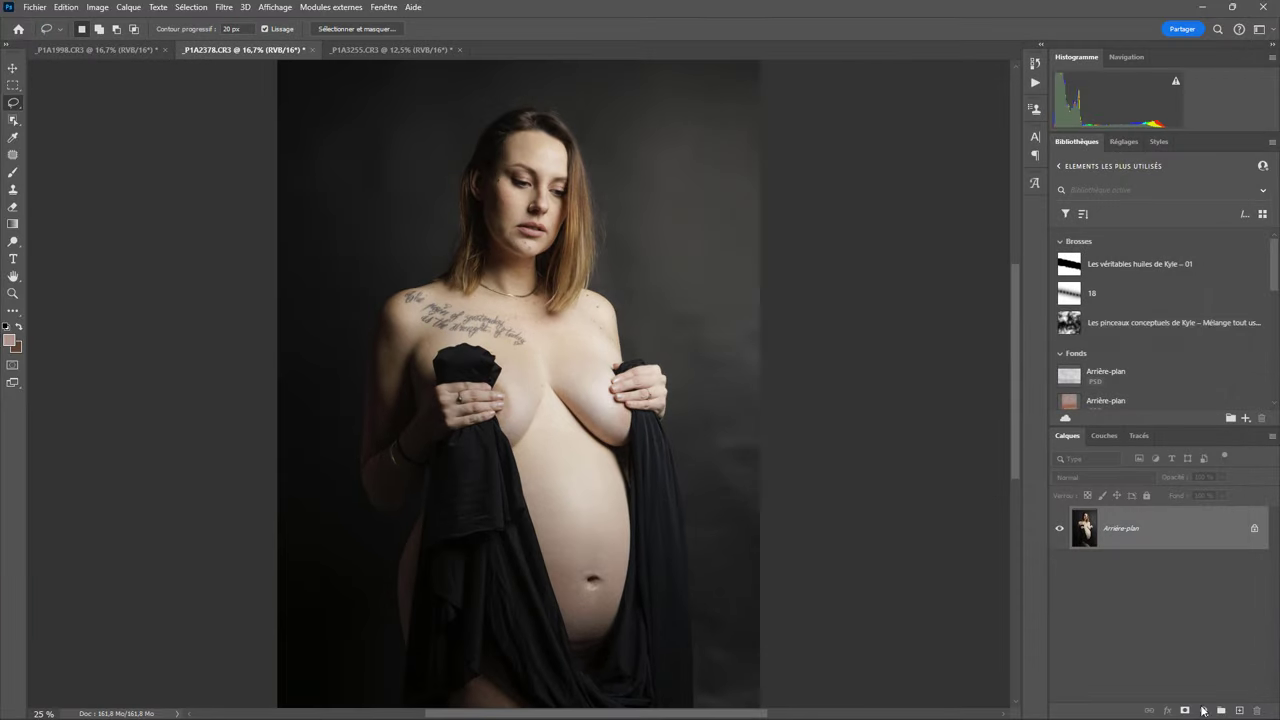
- Apply Retouch4me Heal to the dark portrait at Sensitivity 77
left_click(224, 8)
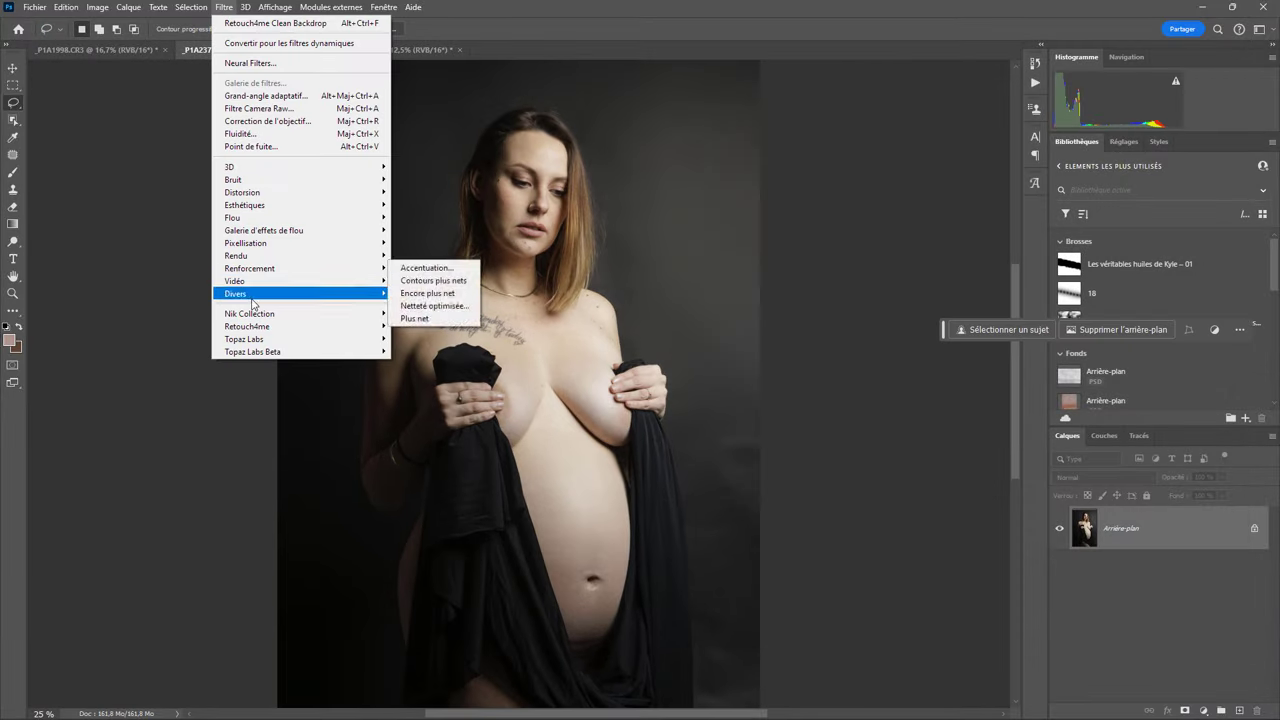
mouse_move(247, 326)
left_click(436, 377)
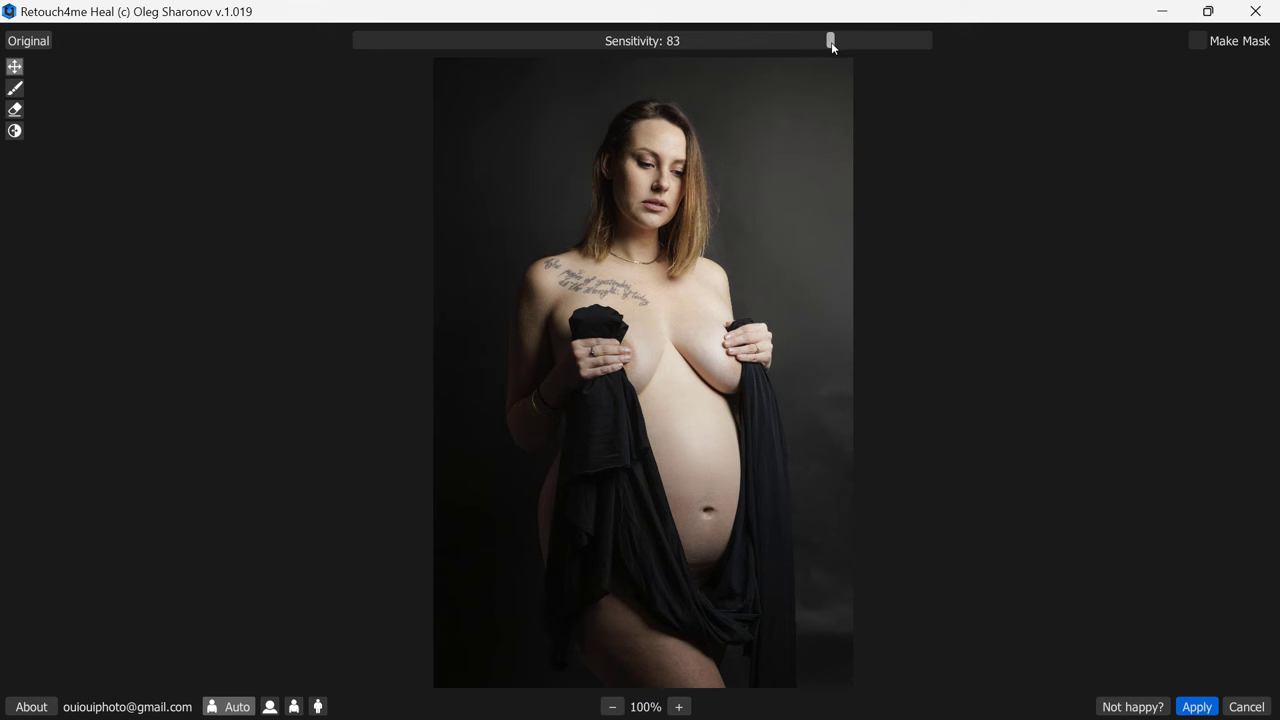
mouse_move(831, 41)
left_mouse_down()
mouse_move(594, 42)
mouse_move(985, 49)
mouse_move(635, 48)
mouse_move(831, 57)
mouse_move(758, 52)
mouse_move(809, 55)
mouse_move(746, 66)
mouse_move(796, 70)
left_mouse_up()
left_click(1197, 709)
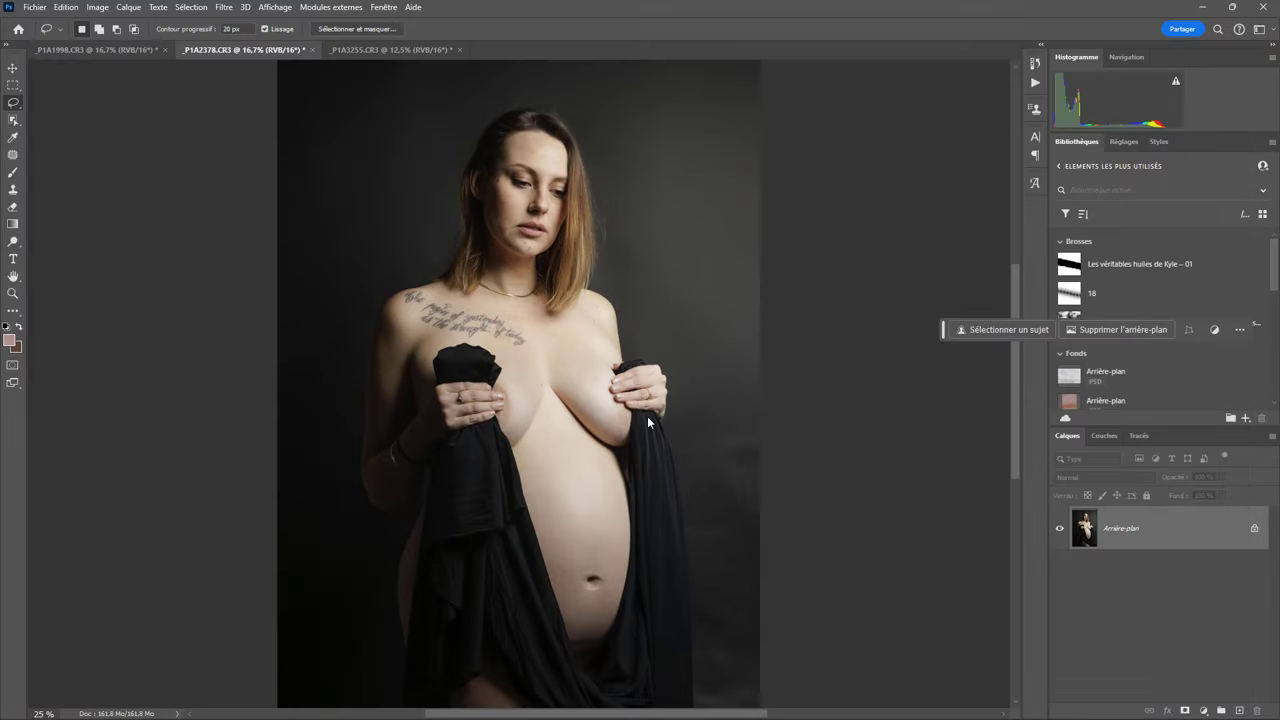
- Apply Retouch4me Fabric to the black fabric with Blend lowered from 134 to about 58
left_click(224, 8)
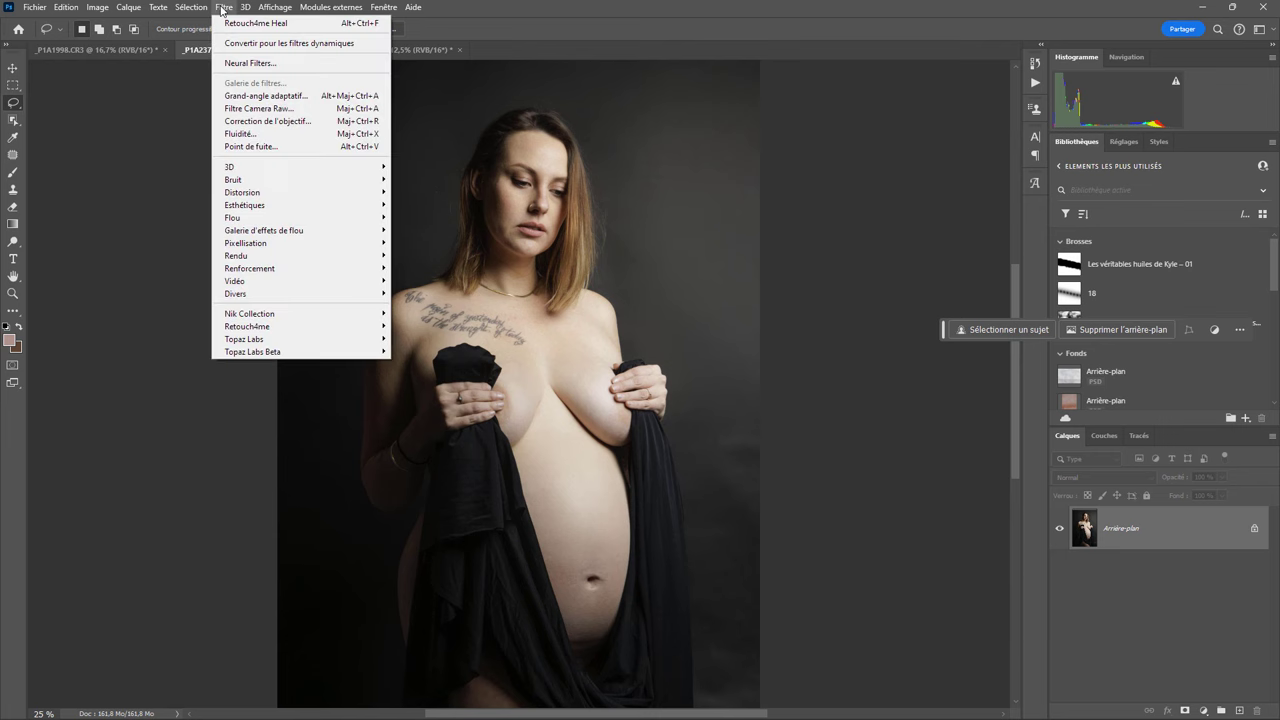
mouse_move(248, 326)
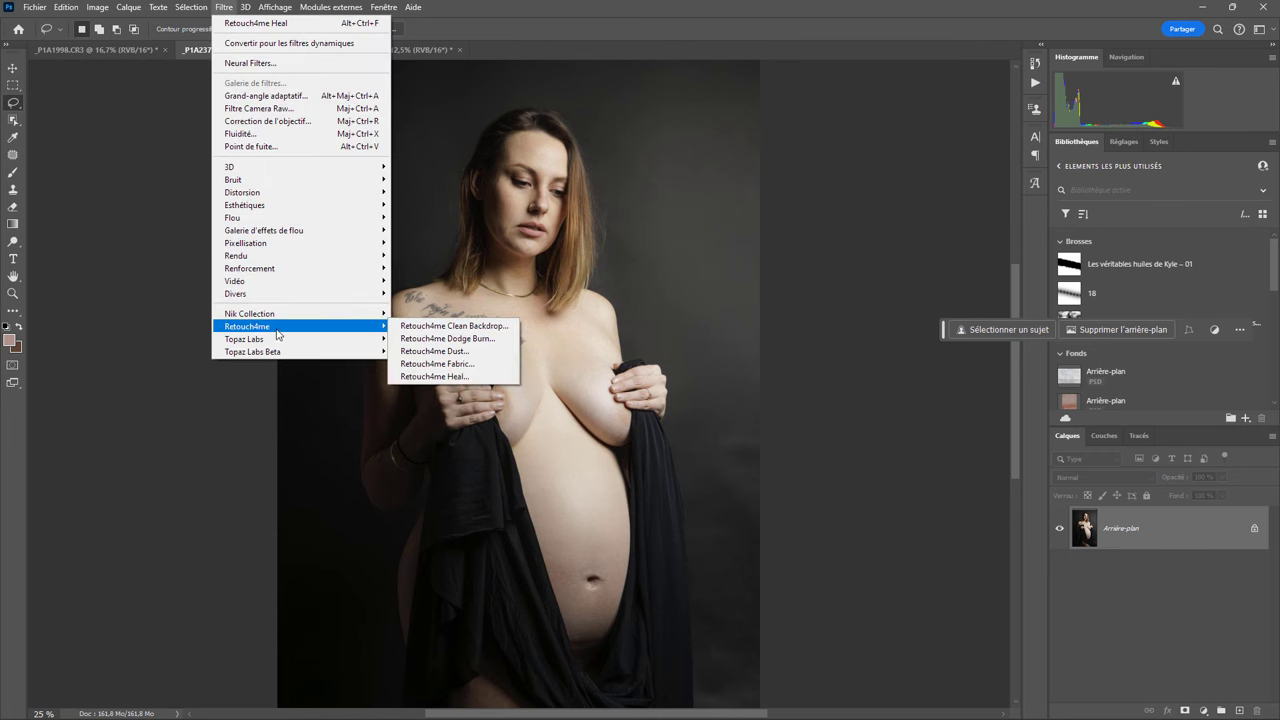
left_click(449, 366)
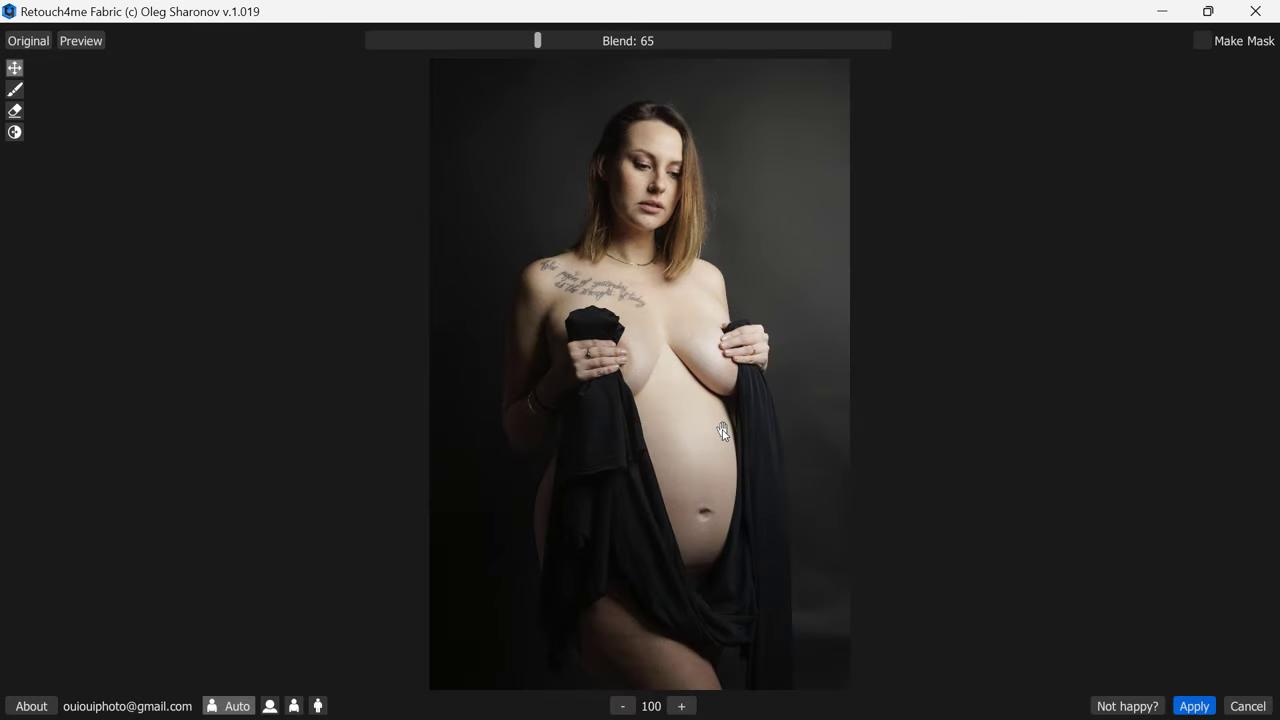
left_click(19, 91)
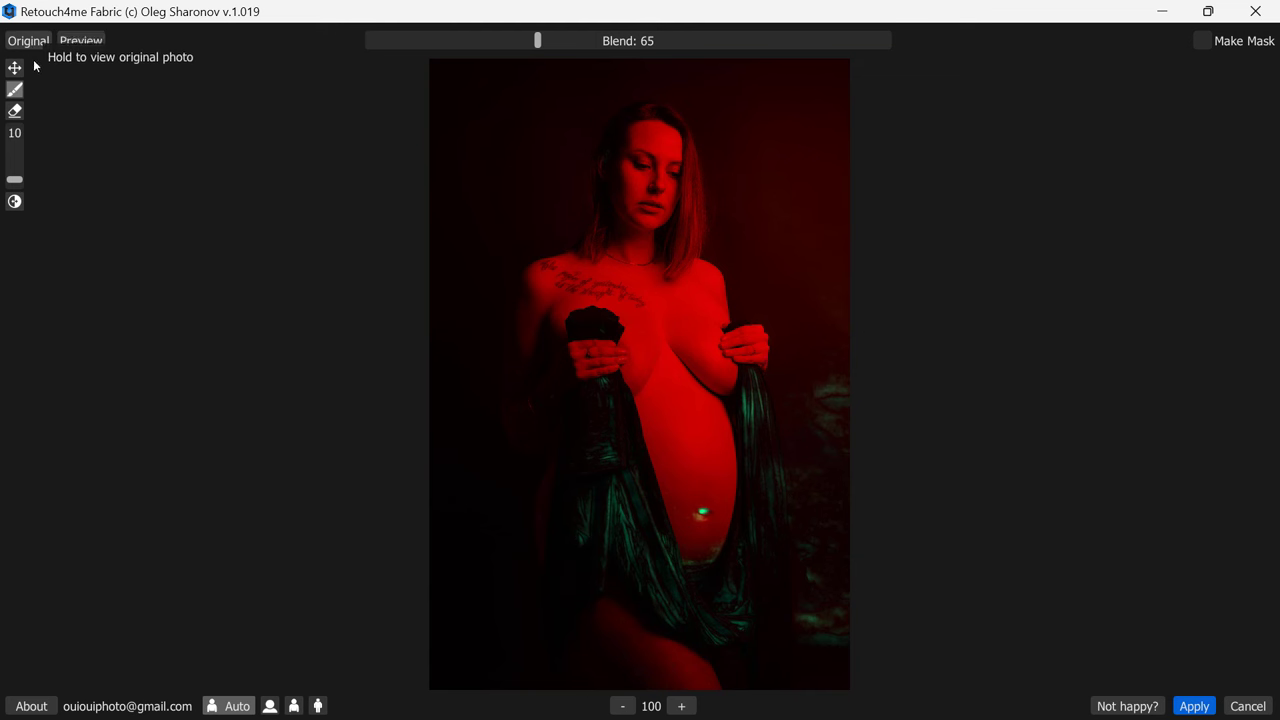
mouse_move(539, 40)
left_mouse_down()
mouse_move(619, 72)
mouse_move(715, 74)
left_mouse_up()
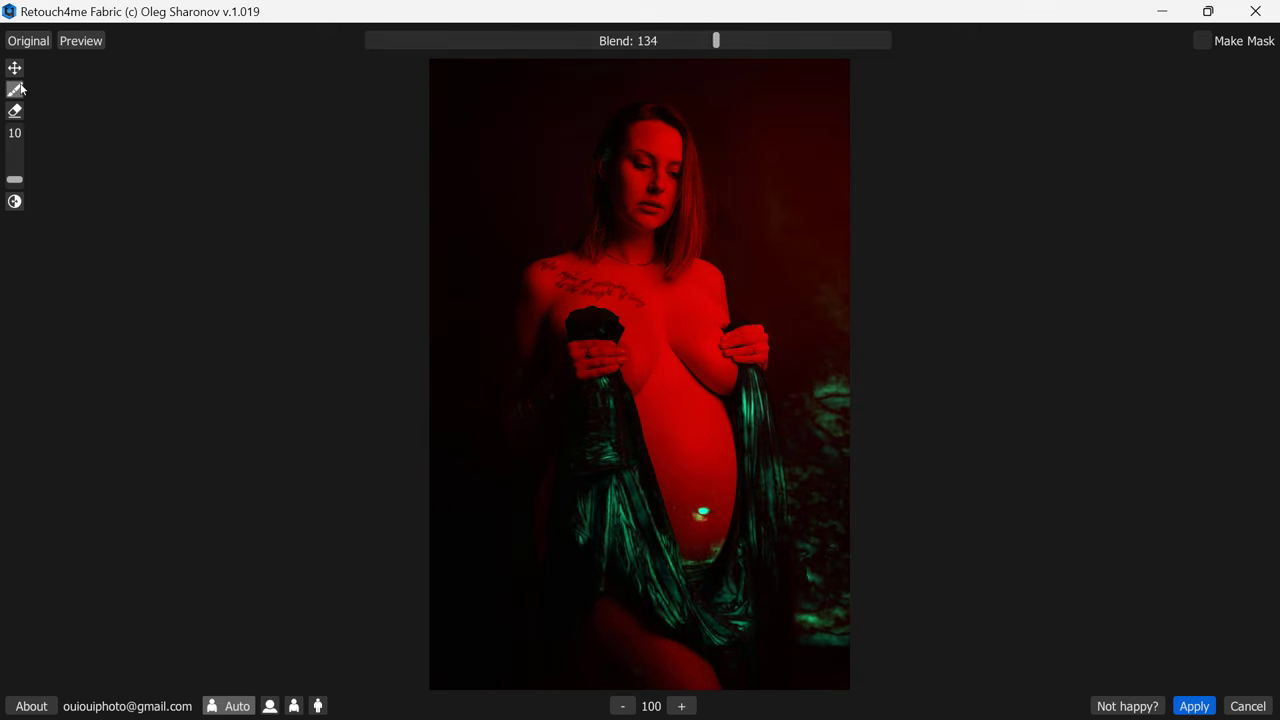
left_click(25, 42)
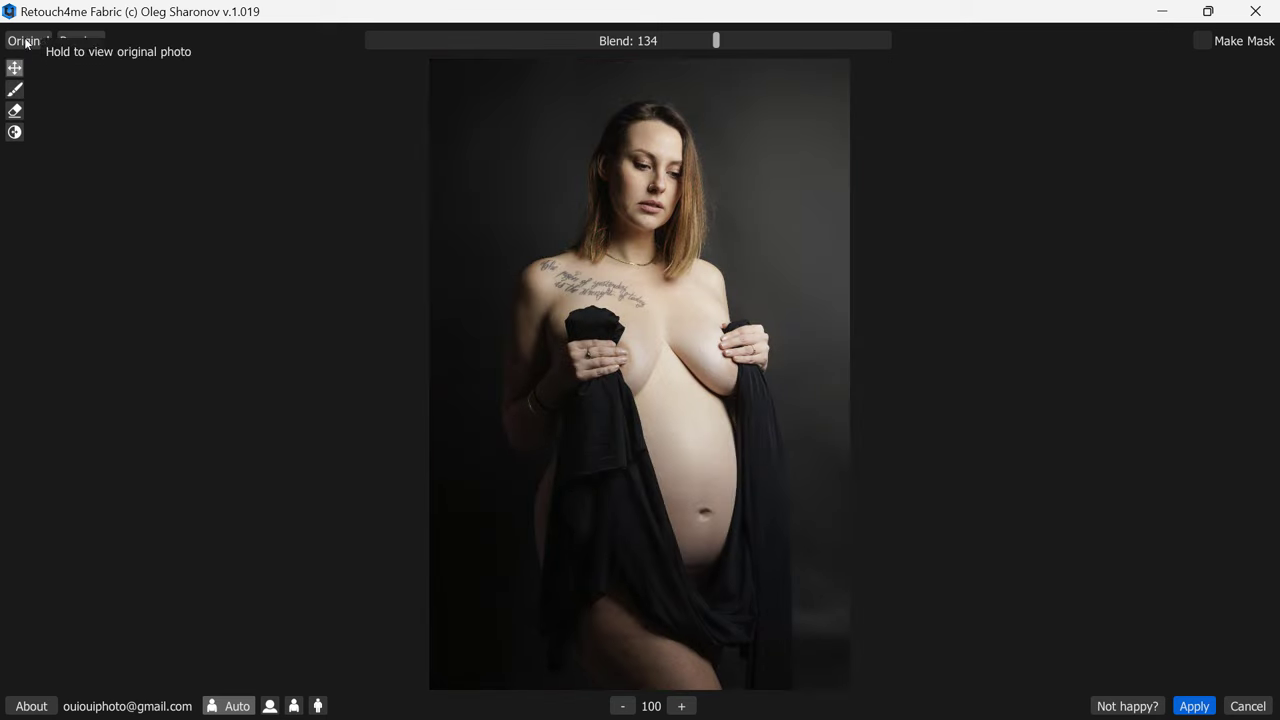
left_click(25, 42)
left_click(25, 42)
left_click(25, 42)
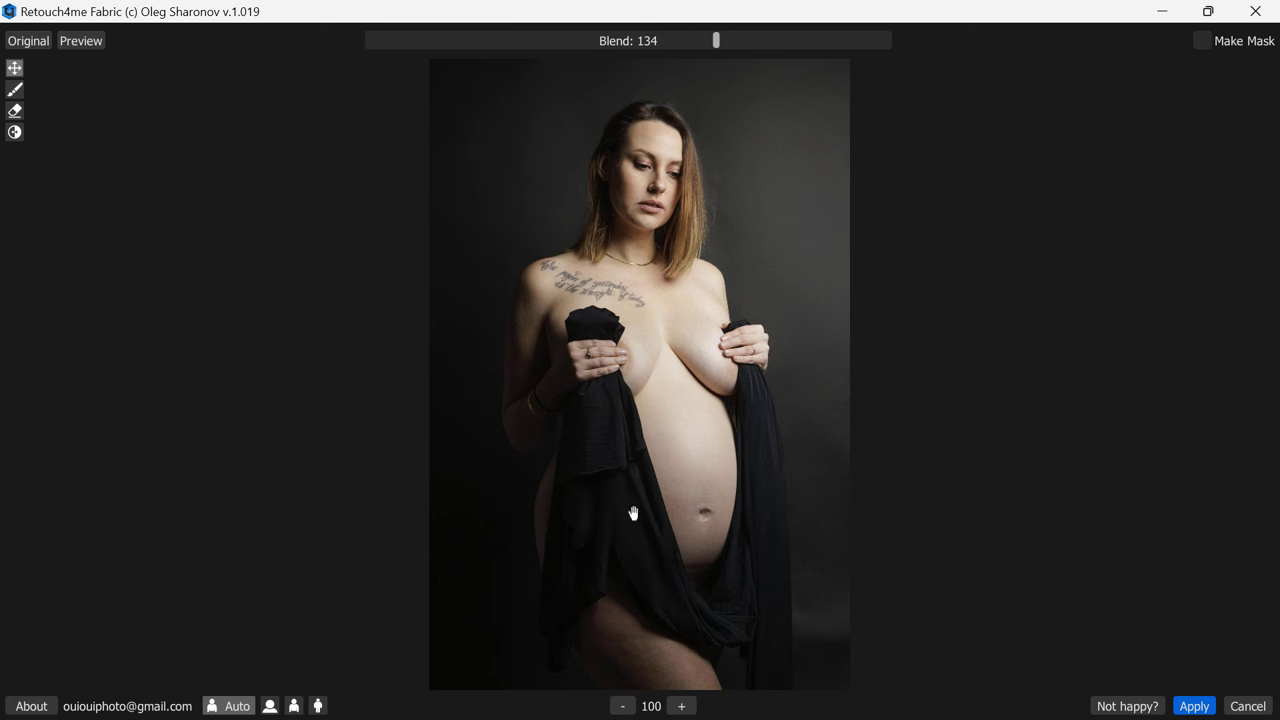
left_click_drag(715, 40, 428, 44)
left_click_drag(523, 66, 518, 62)
left_click(1195, 706)
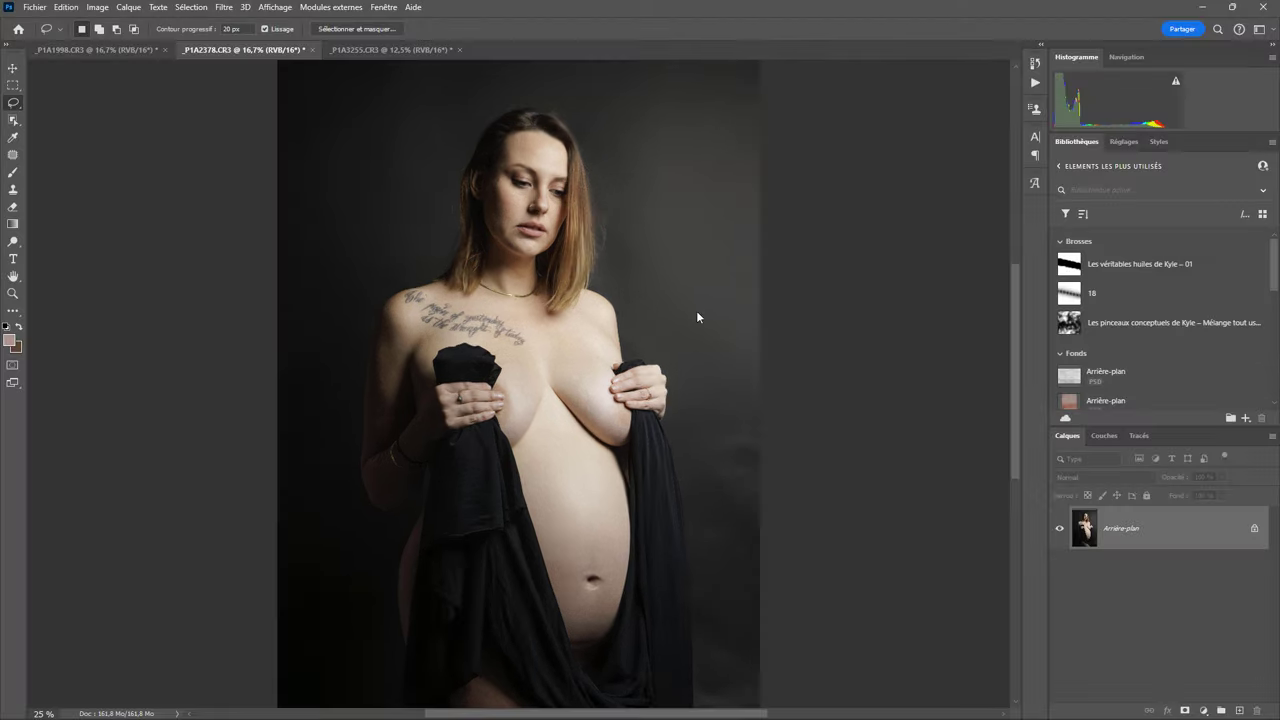
- Apply Retouch4me Dodge Burn to the dark portrait at Blend 165
left_click(228, 8)
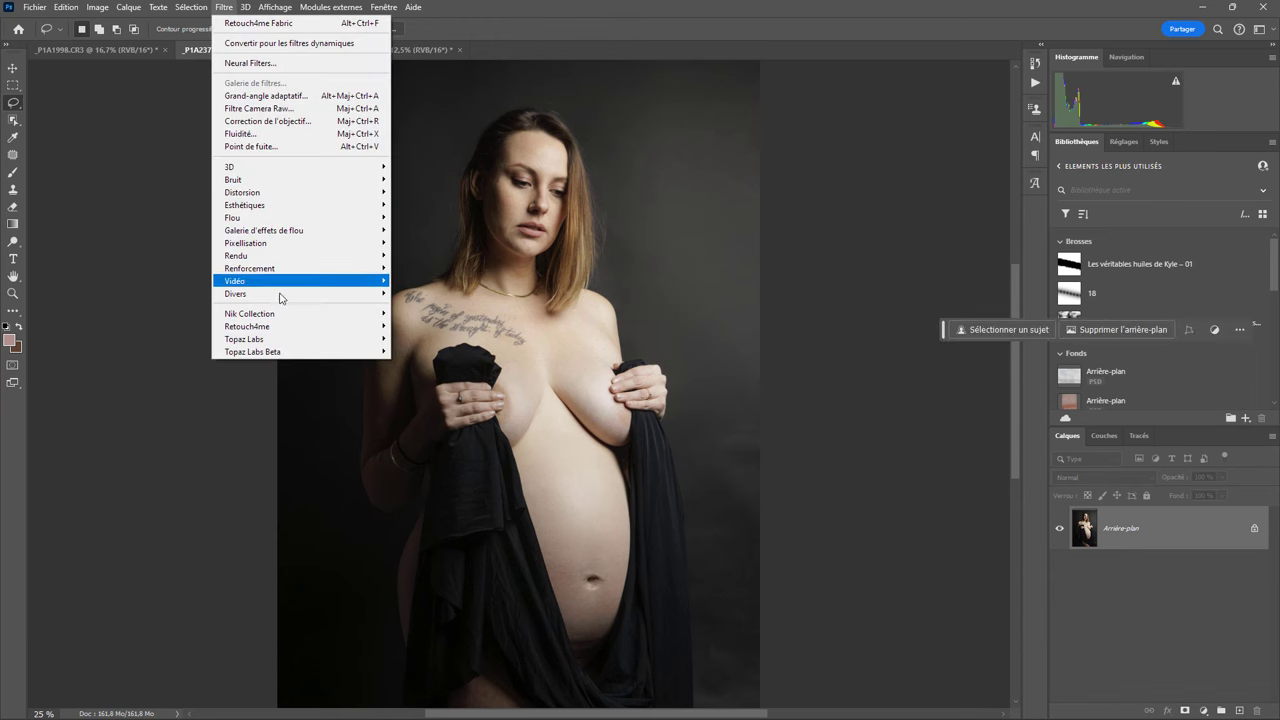
mouse_move(247, 326)
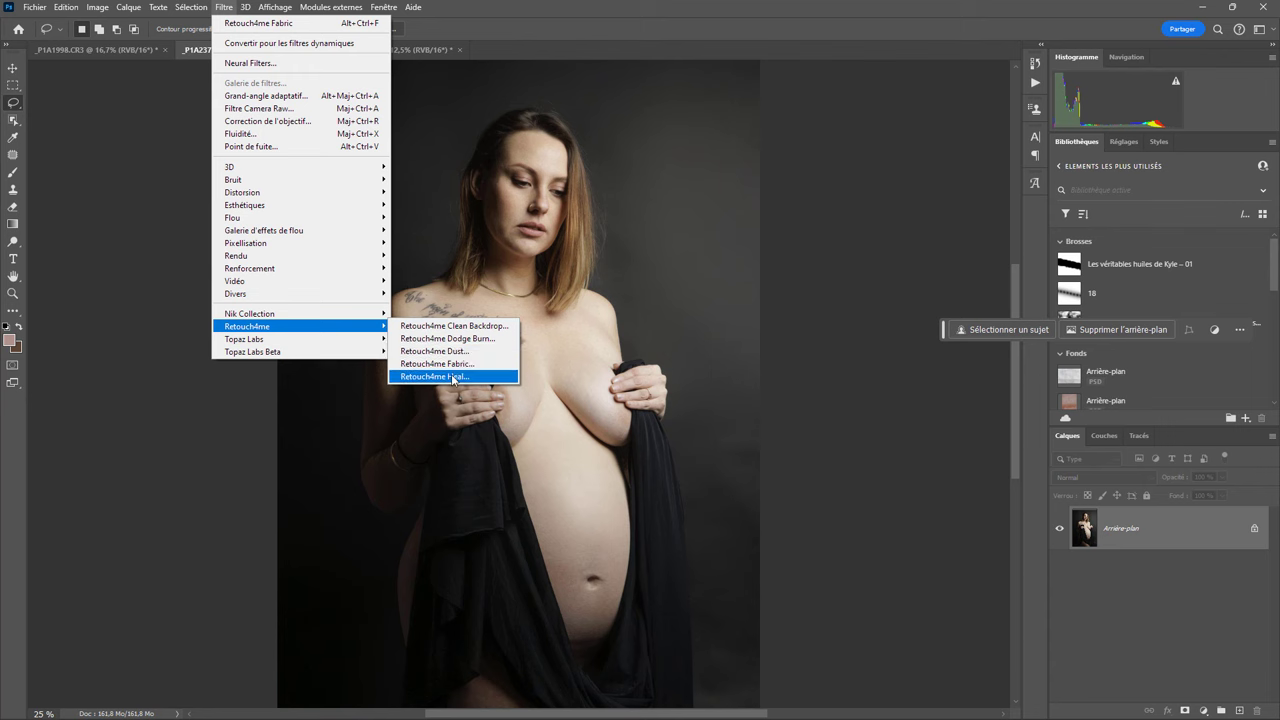
left_click(452, 339)
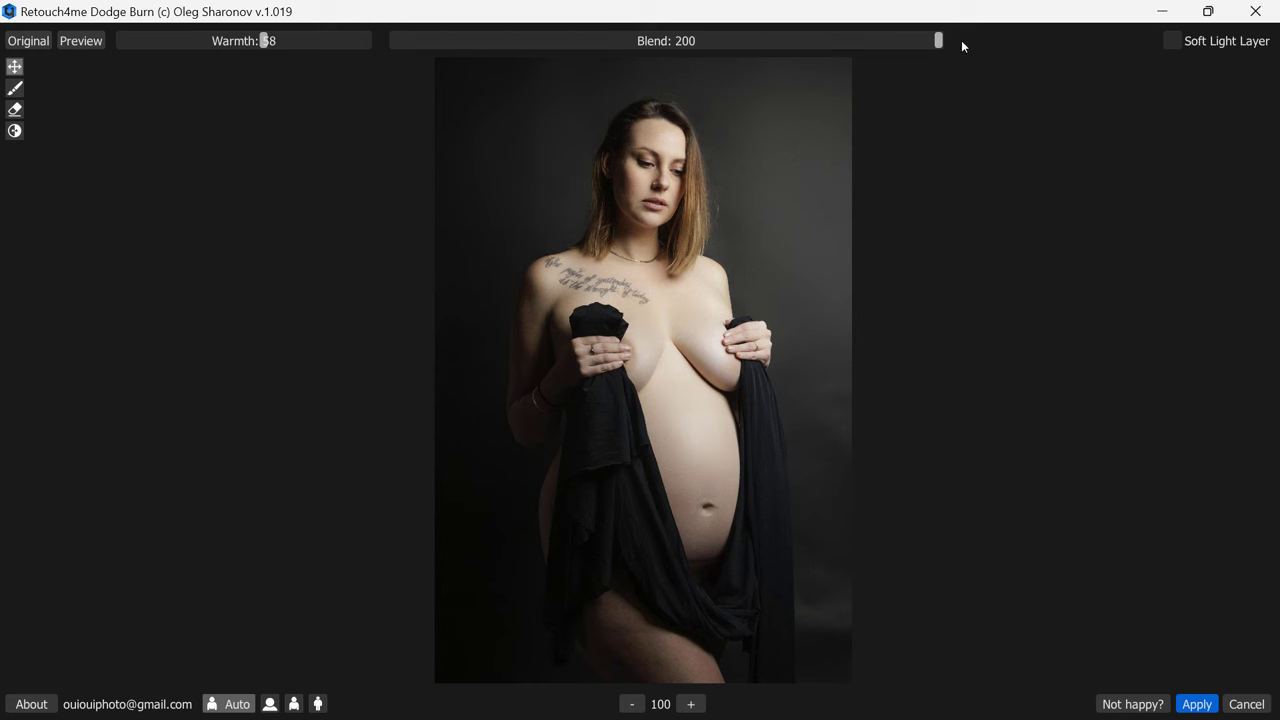
mouse_move(940, 42)
left_mouse_down()
mouse_move(351, 40)
mouse_move(1051, 63)
mouse_move(309, 64)
mouse_move(1129, 71)
mouse_move(257, 49)
mouse_move(794, 63)
mouse_move(579, 62)
left_mouse_up()
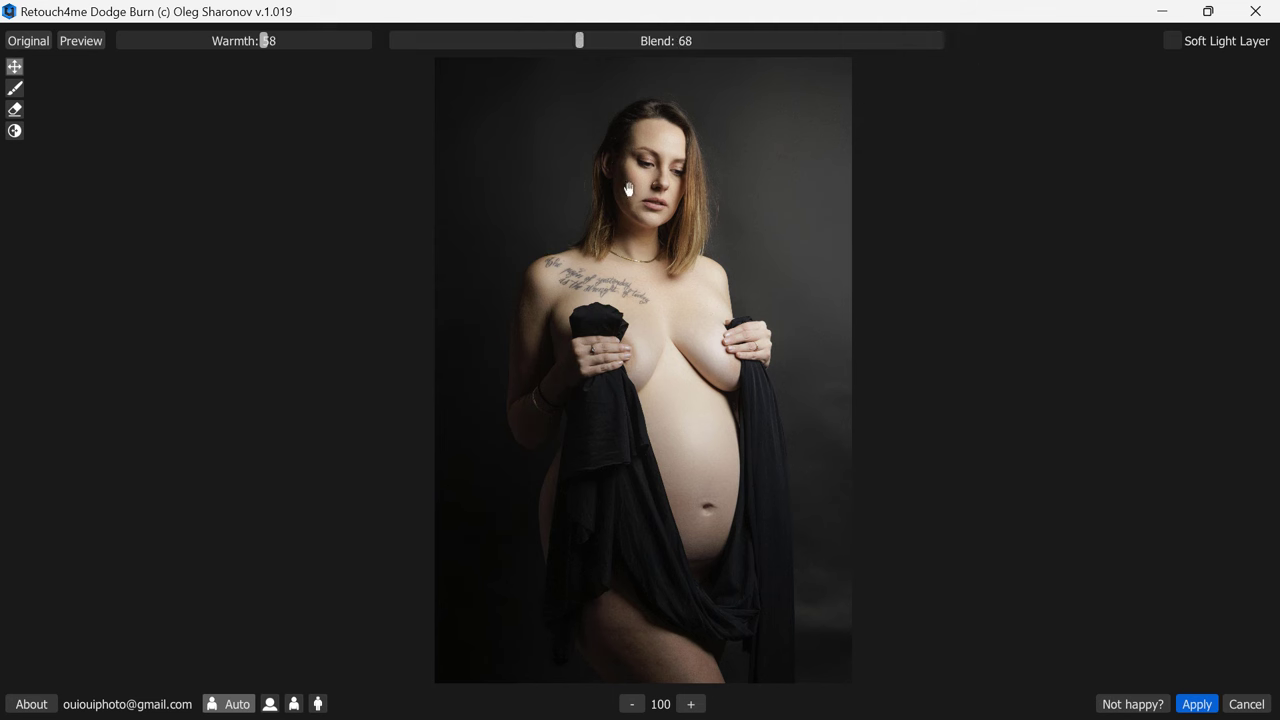
mouse_move(581, 42)
left_mouse_down()
mouse_move(940, 42)
mouse_move(460, 36)
mouse_move(1023, 46)
mouse_move(389, 37)
mouse_move(891, 46)
mouse_move(487, 41)
mouse_move(843, 43)
left_mouse_up()
left_click(1197, 704)
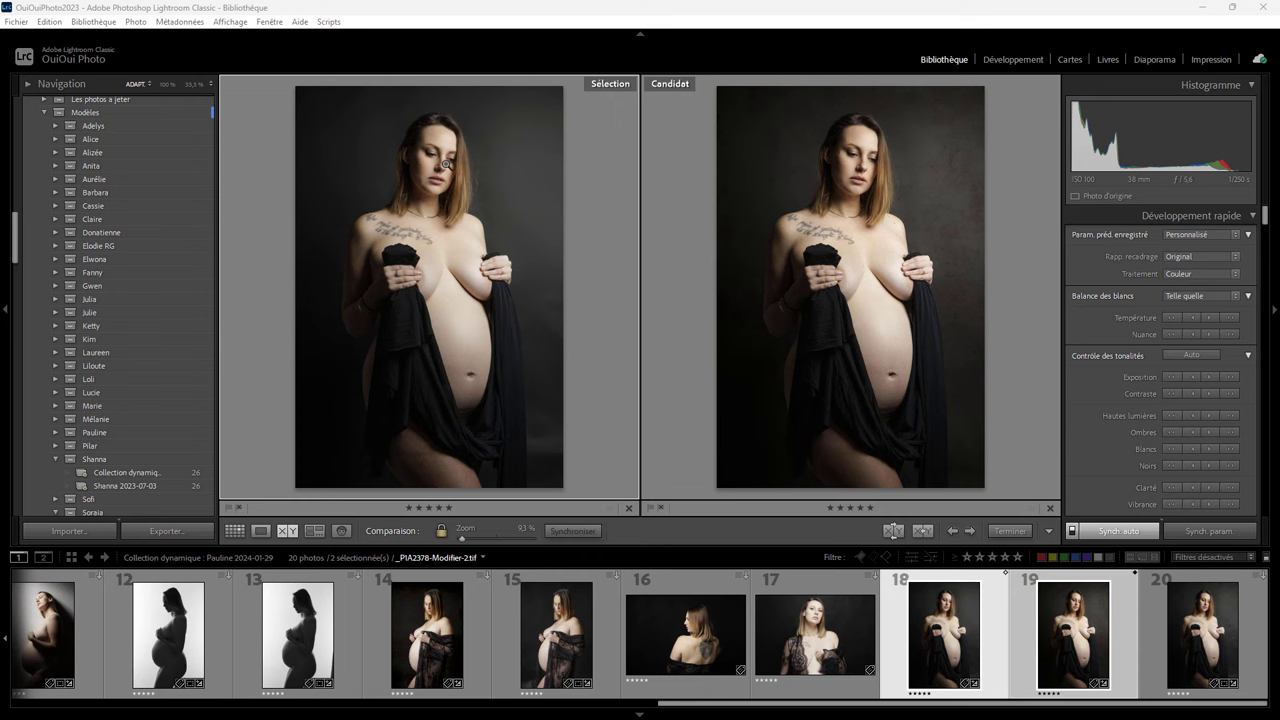
- Zoom both comparison images to 100% and compare the forehead and eyes
left_click(444, 161)
left_click_drag(457, 191, 495, 384)
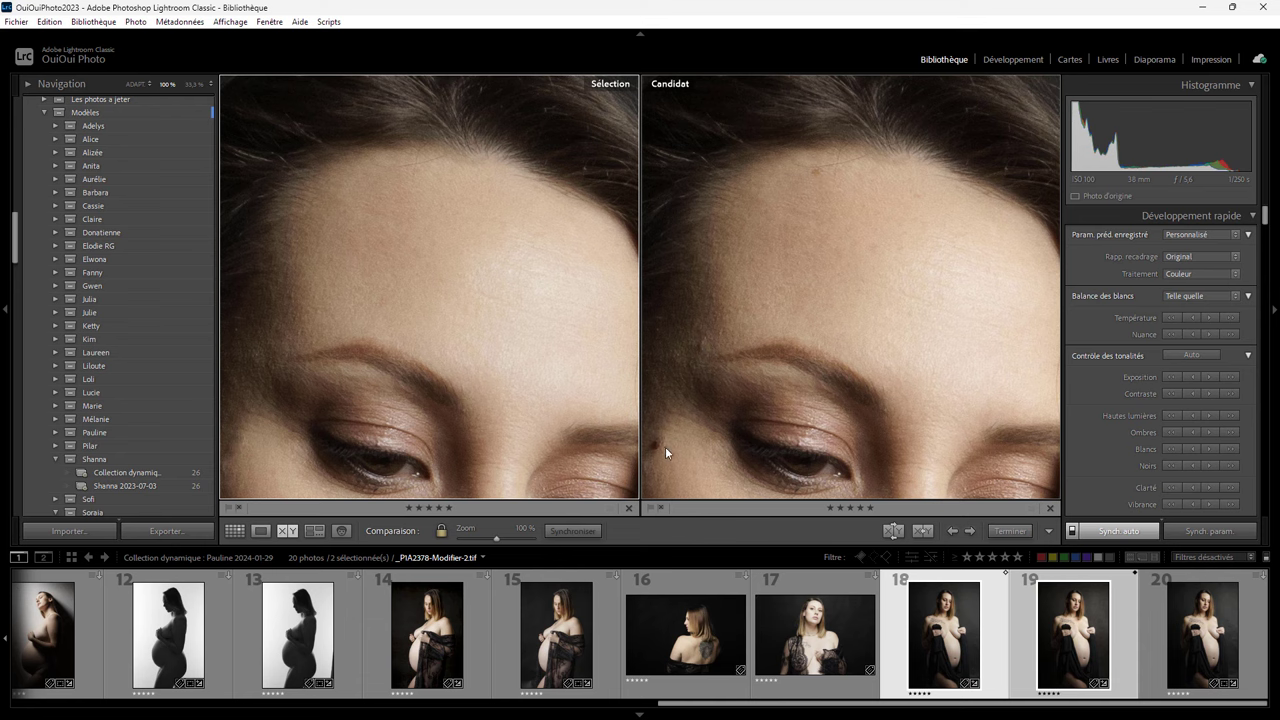
left_click_drag(670, 457, 732, 422)
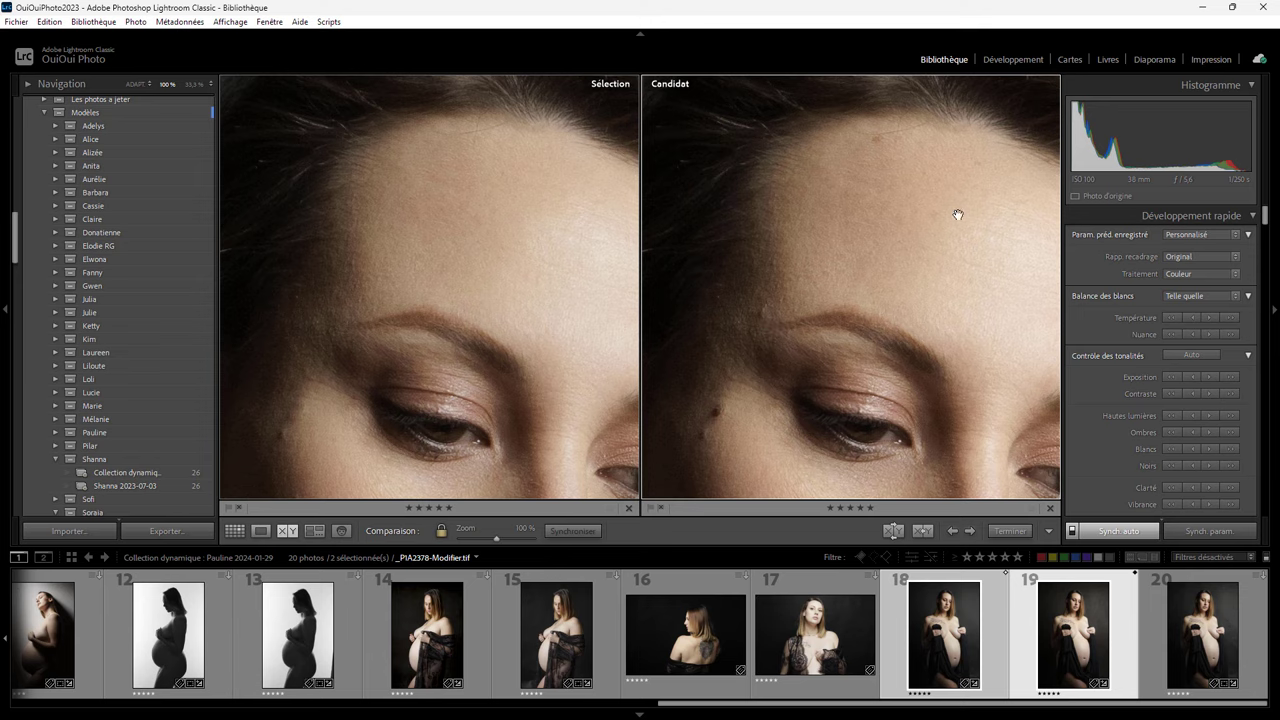
left_click_drag(955, 210, 839, 275)
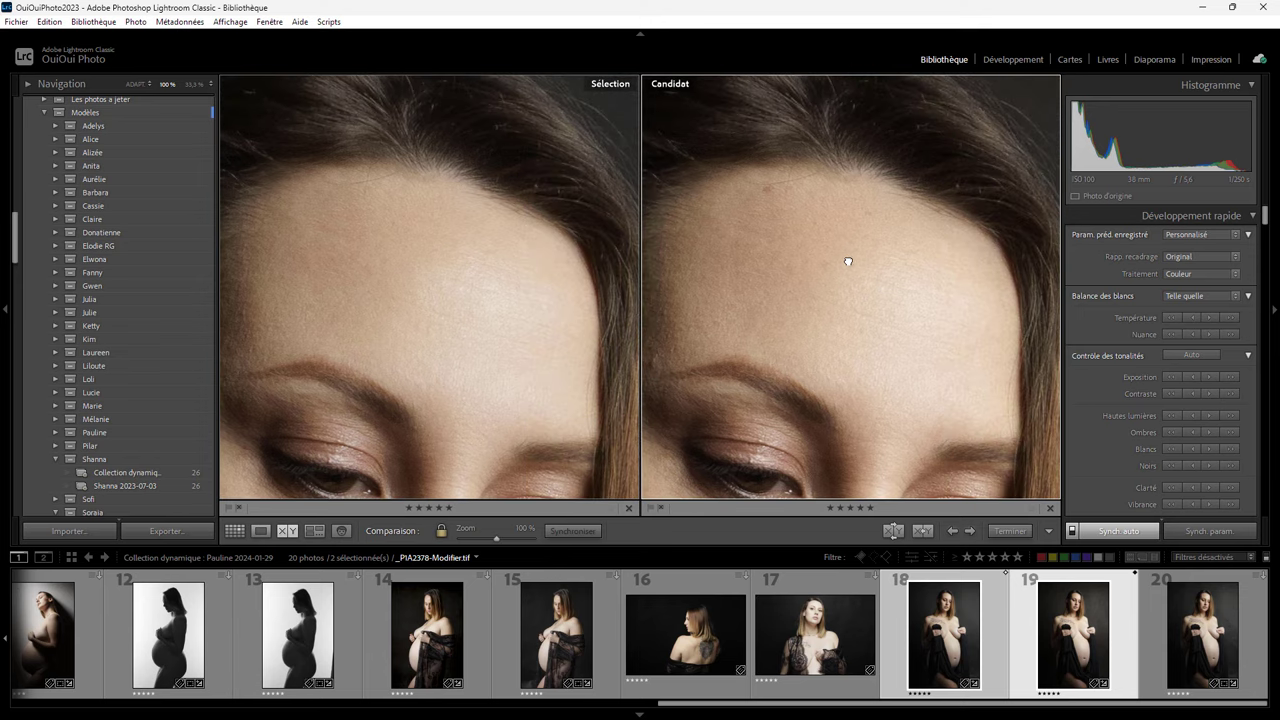
scroll(835, 300, "down", 3)
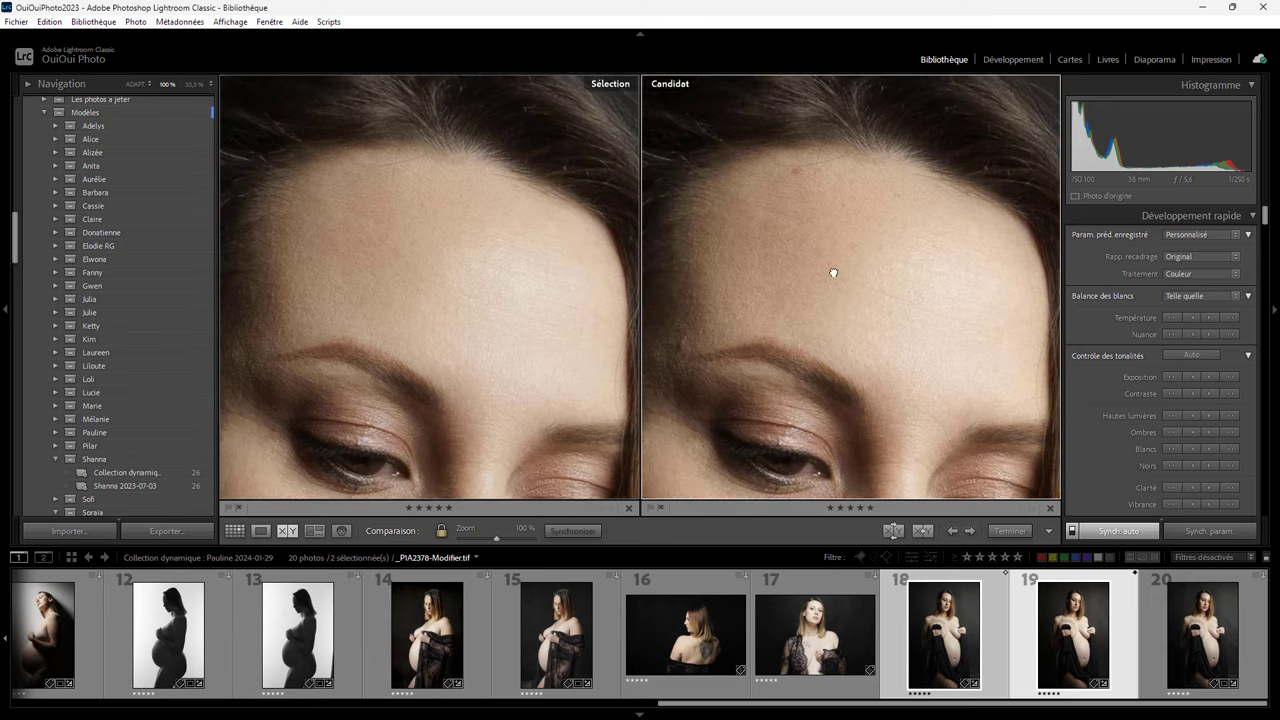
left_click_drag(873, 415, 871, 314)
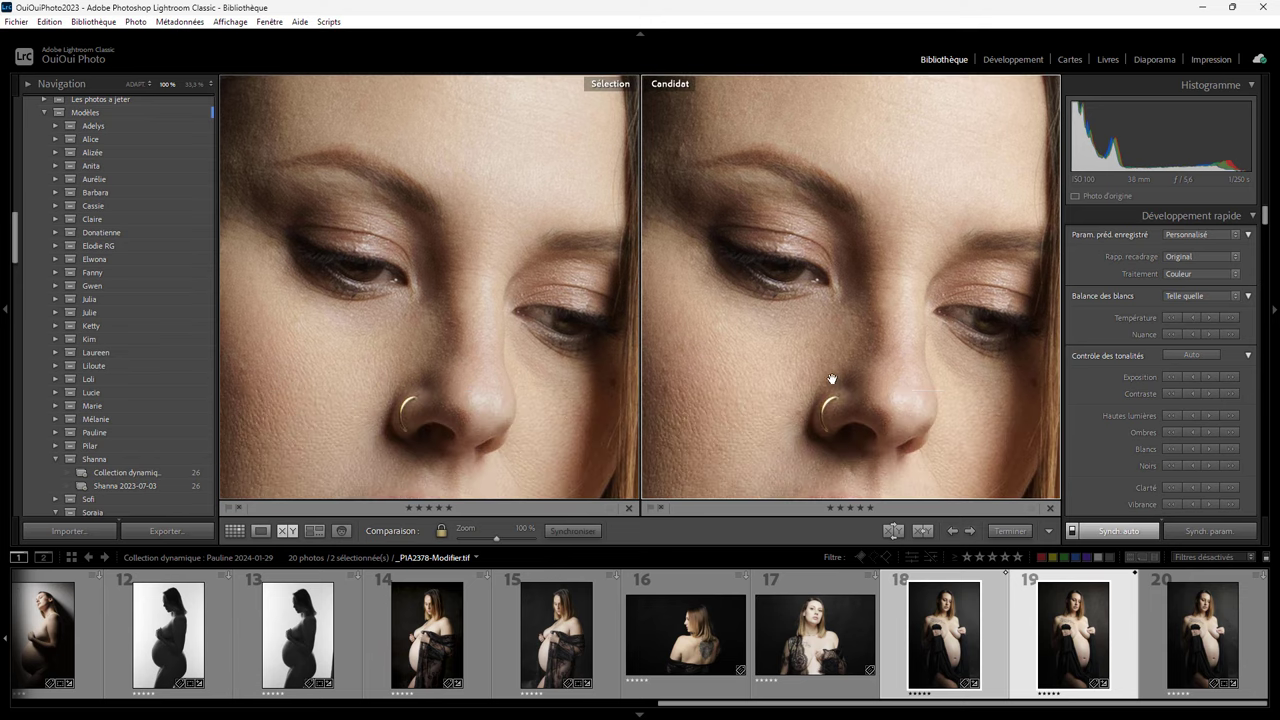
- Pan both 100% views across the eyebrows, eyes, nose, lips and cheek
left_click_drag(820, 391, 895, 342)
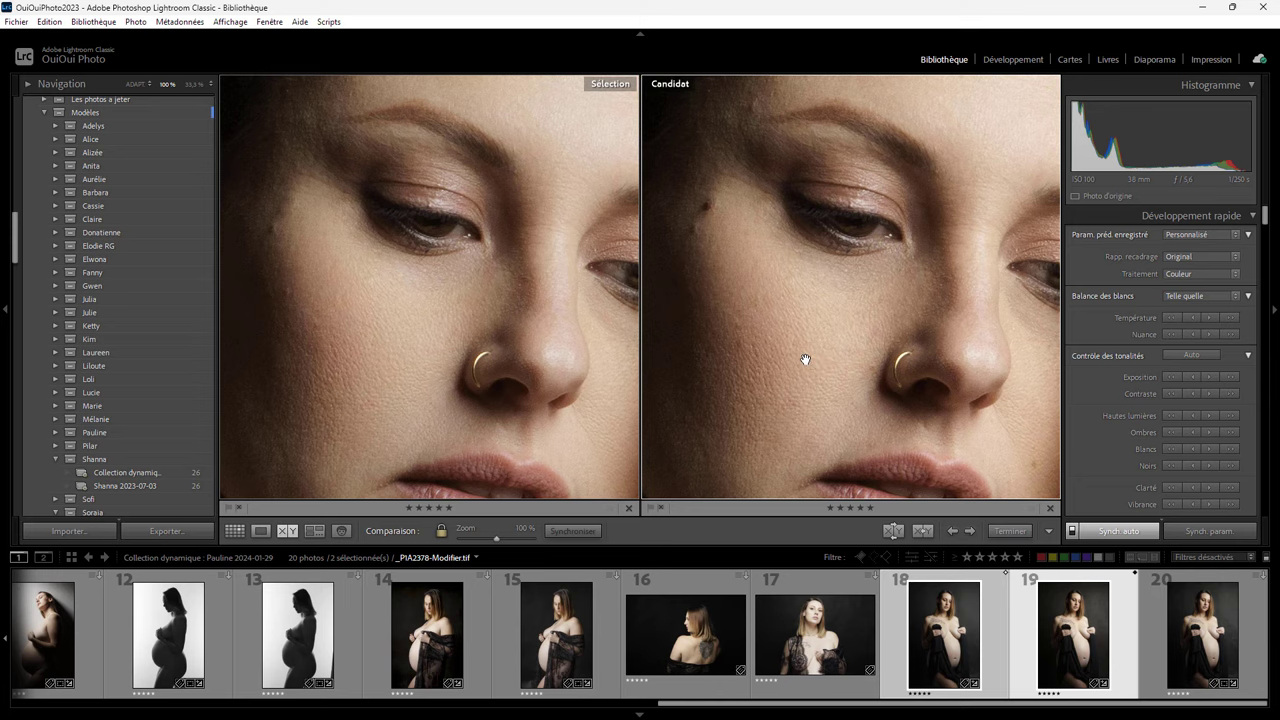
left_click_drag(889, 149, 829, 409)
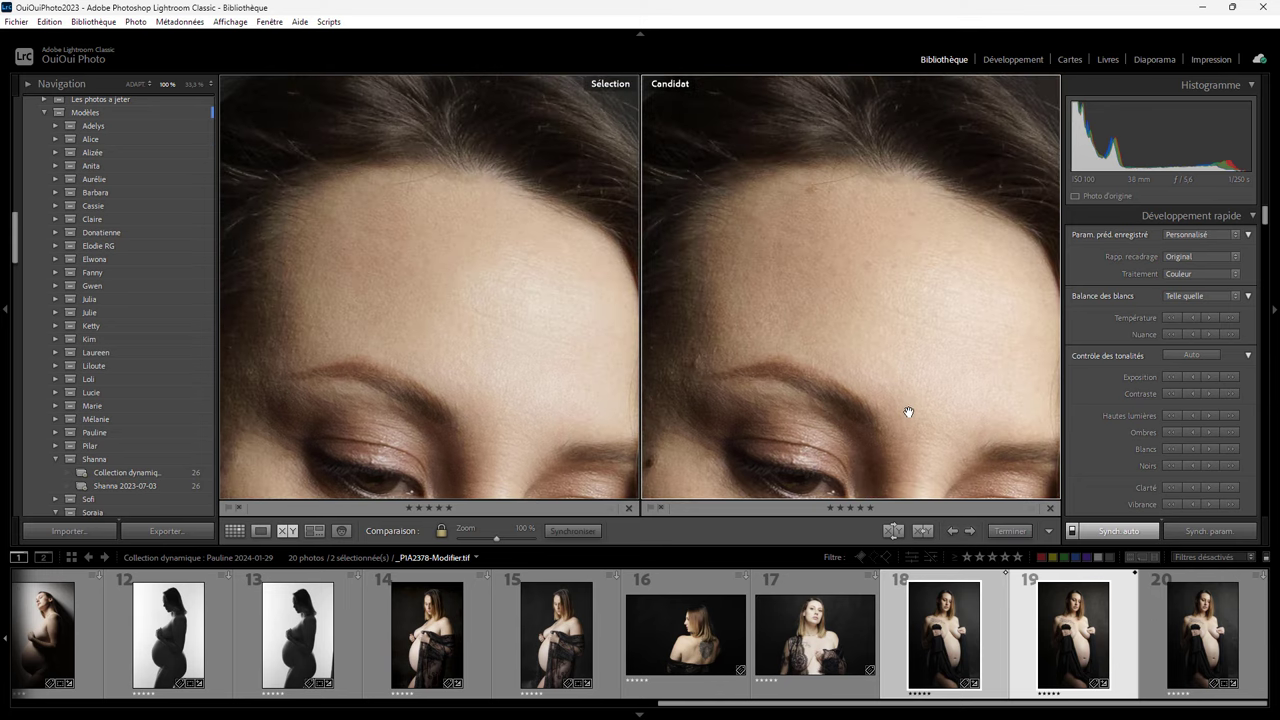
left_click_drag(928, 435, 900, 357)
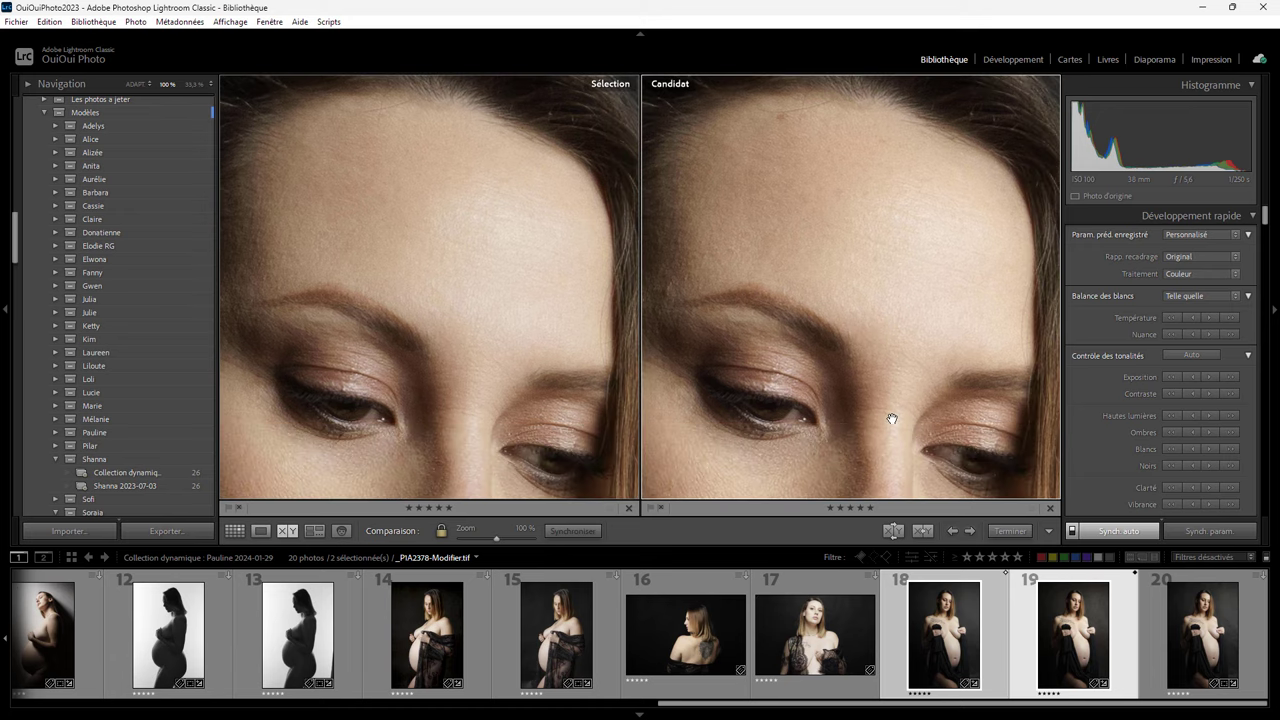
left_click_drag(890, 430, 907, 280)
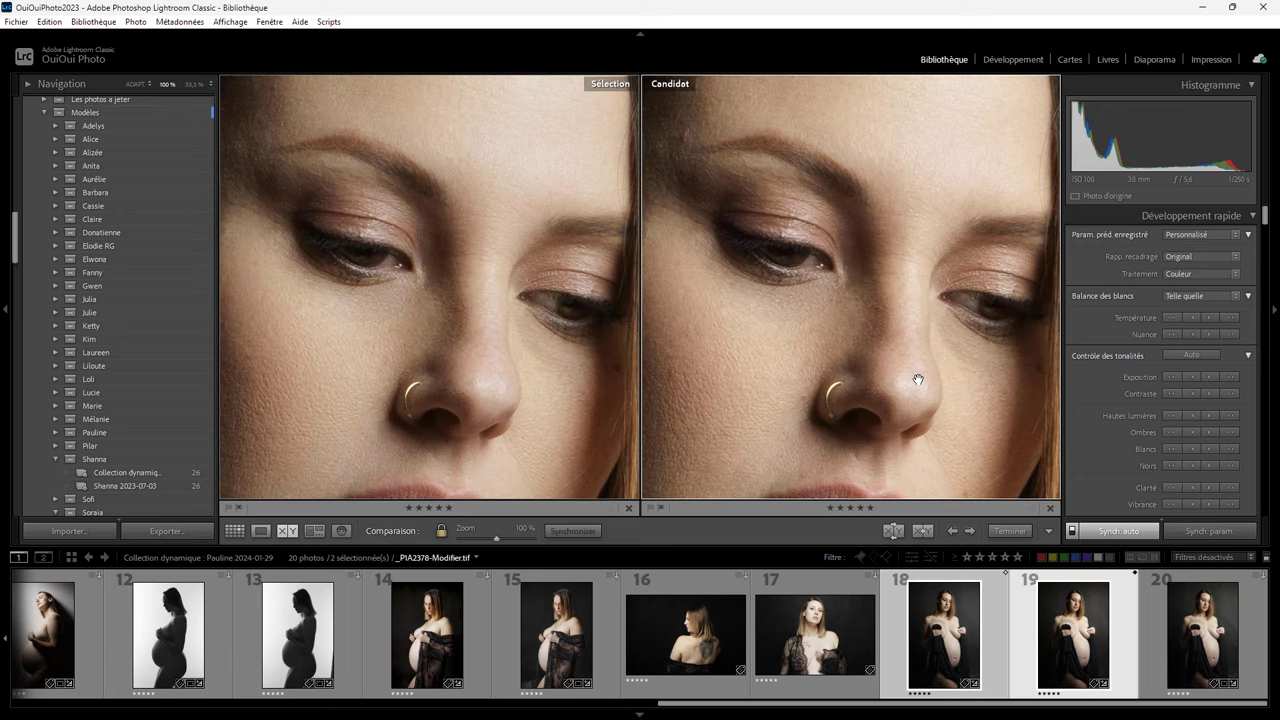
left_click_drag(914, 371, 943, 263)
mouse_move(620, 341)
left_mouse_down()
mouse_move(784, 358)
mouse_move(710, 289)
mouse_move(531, 280)
mouse_move(586, 209)
mouse_move(564, 207)
mouse_move(545, 445)
left_mouse_up()
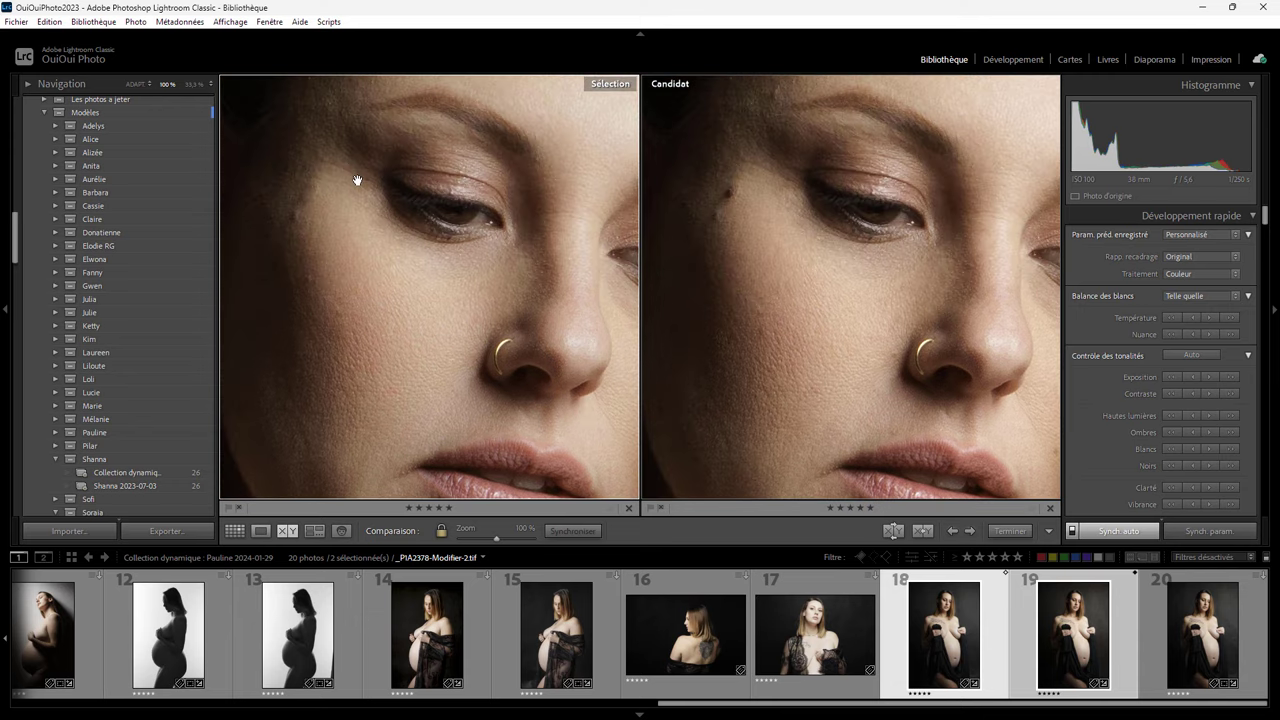
- Toggle between Fit and 100% to compare eyes, brow, nose ring and lips in both versions
left_click(521, 303)
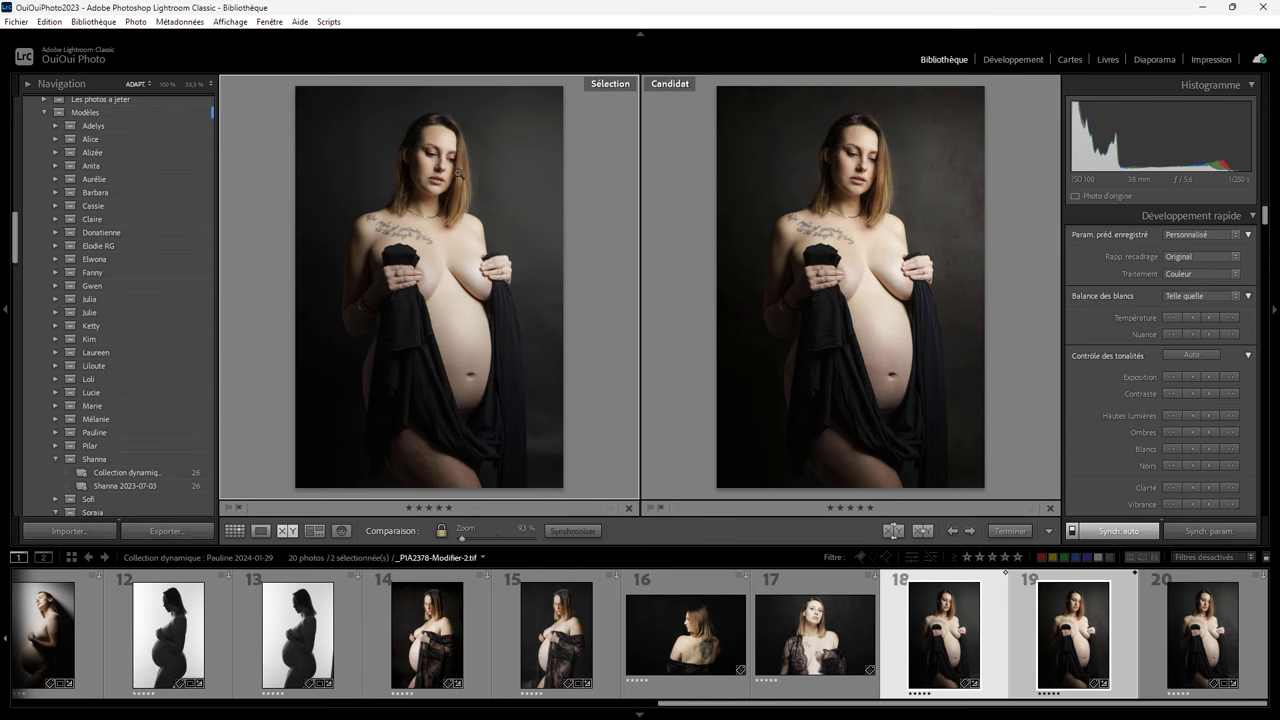
left_click(446, 164)
left_click_drag(430, 195, 459, 336)
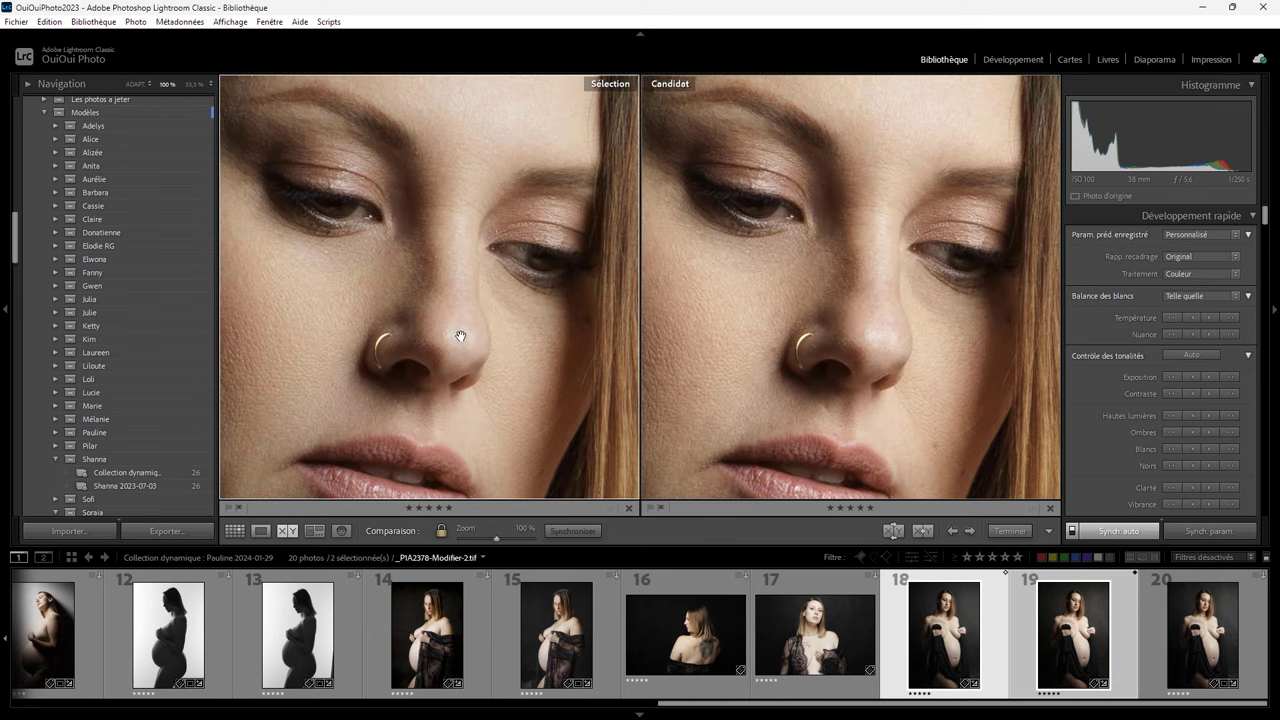
left_click(406, 288)
left_click(430, 171)
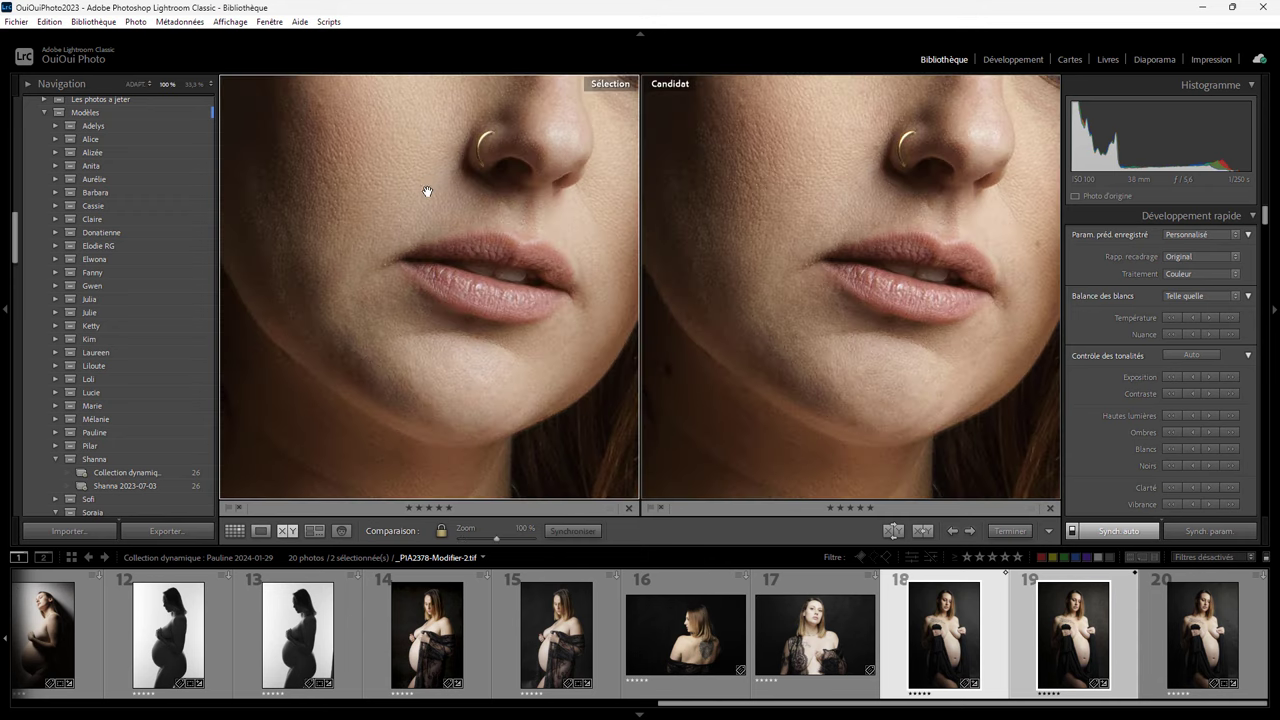
left_click_drag(340, 97, 351, 349)
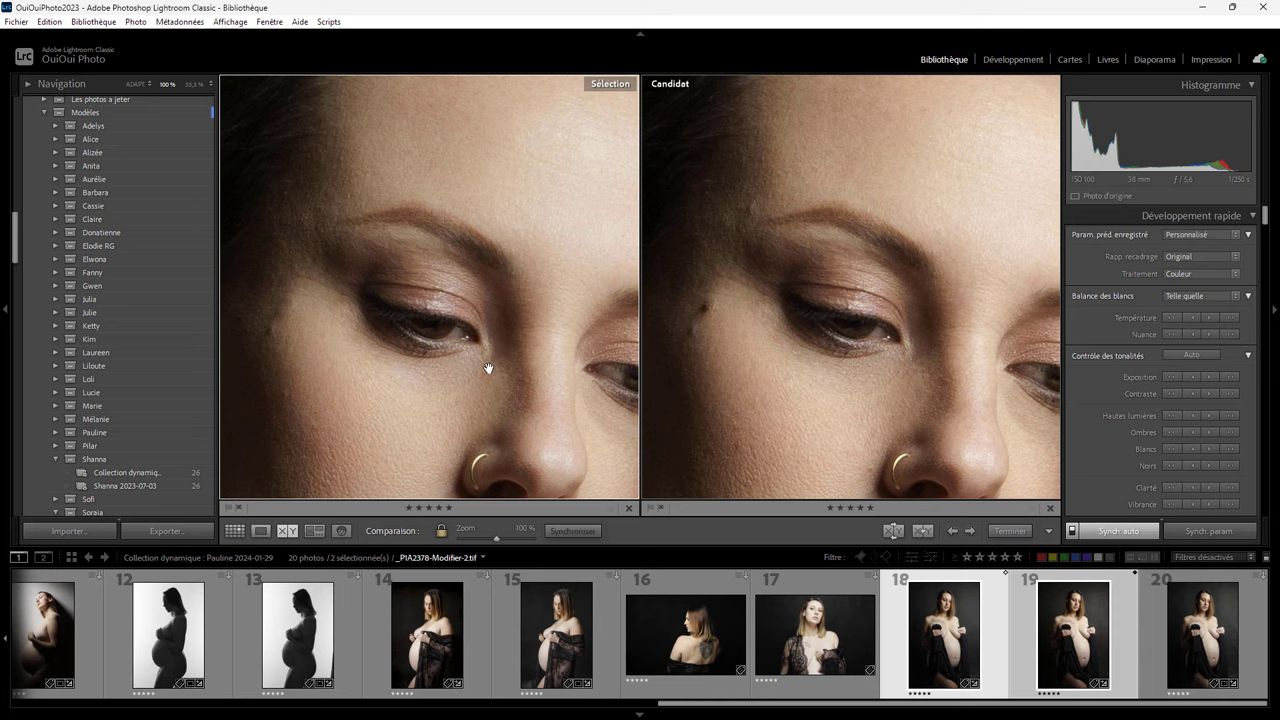
left_click_drag(491, 366, 422, 252)
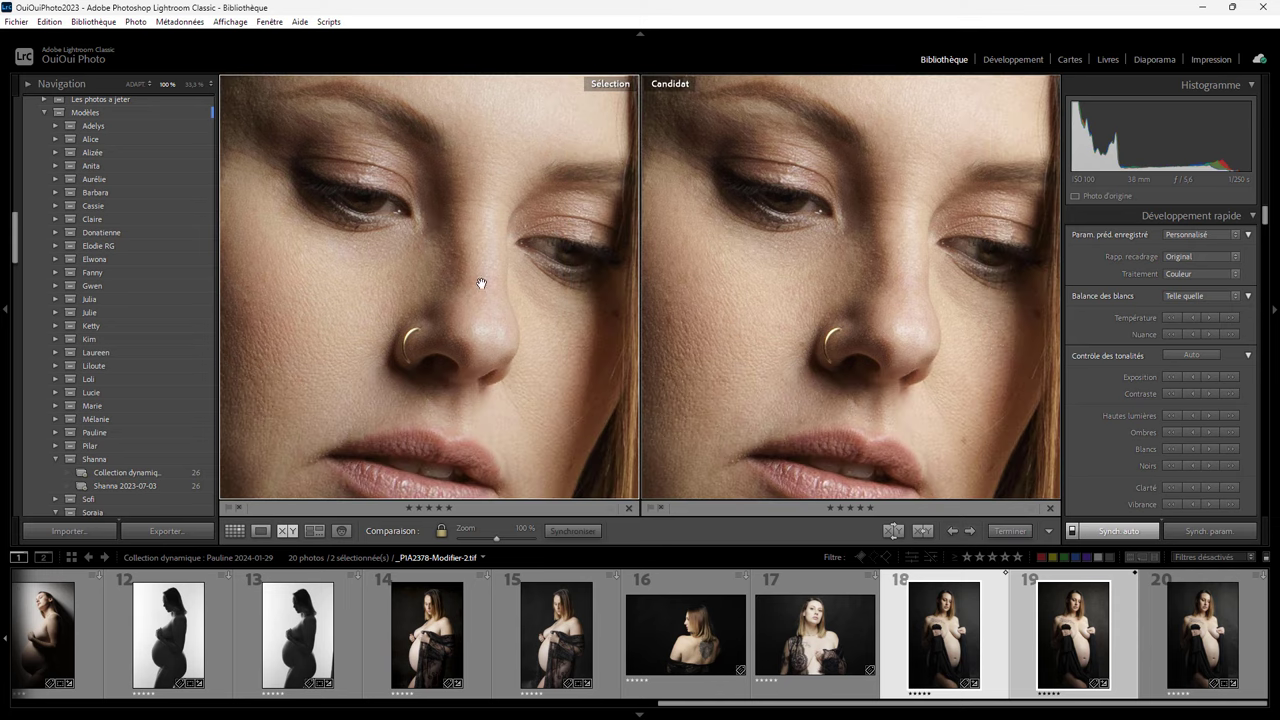
left_click_drag(461, 354, 472, 195)
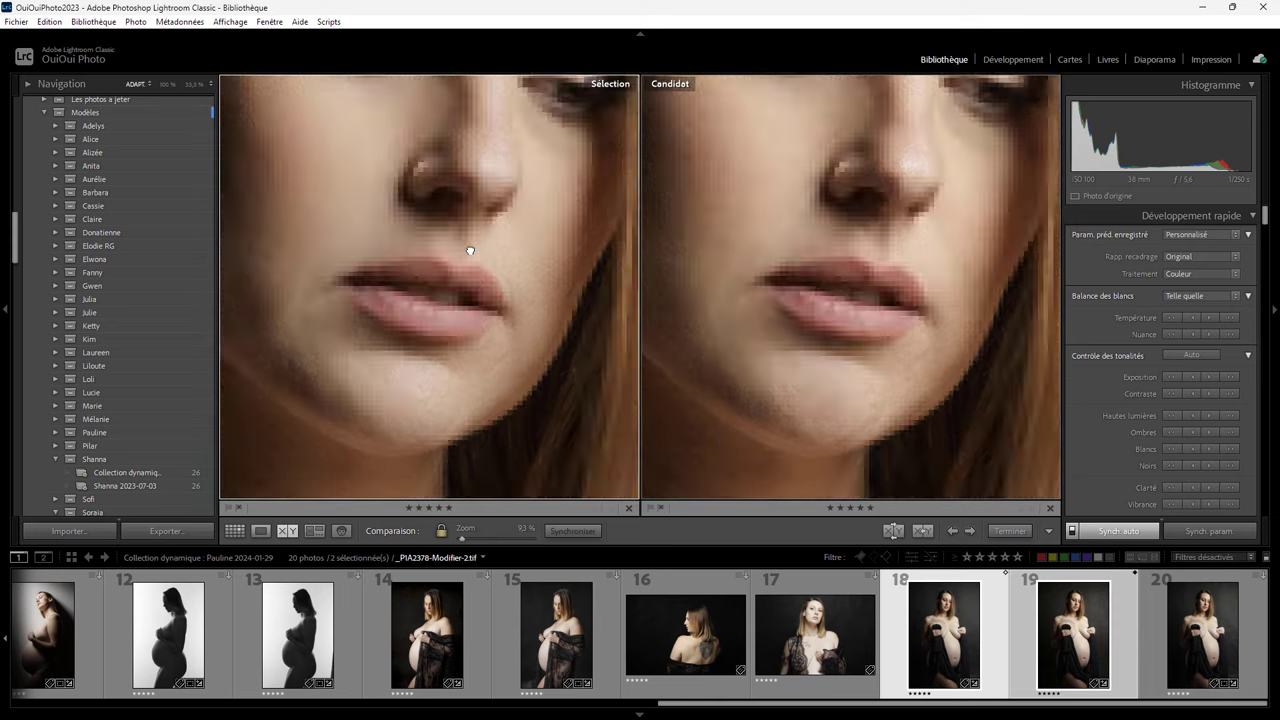
left_click(470, 251)
- Compare the navel, plain belly skin and the chest crease with its mole at 100%
left_click(480, 373)
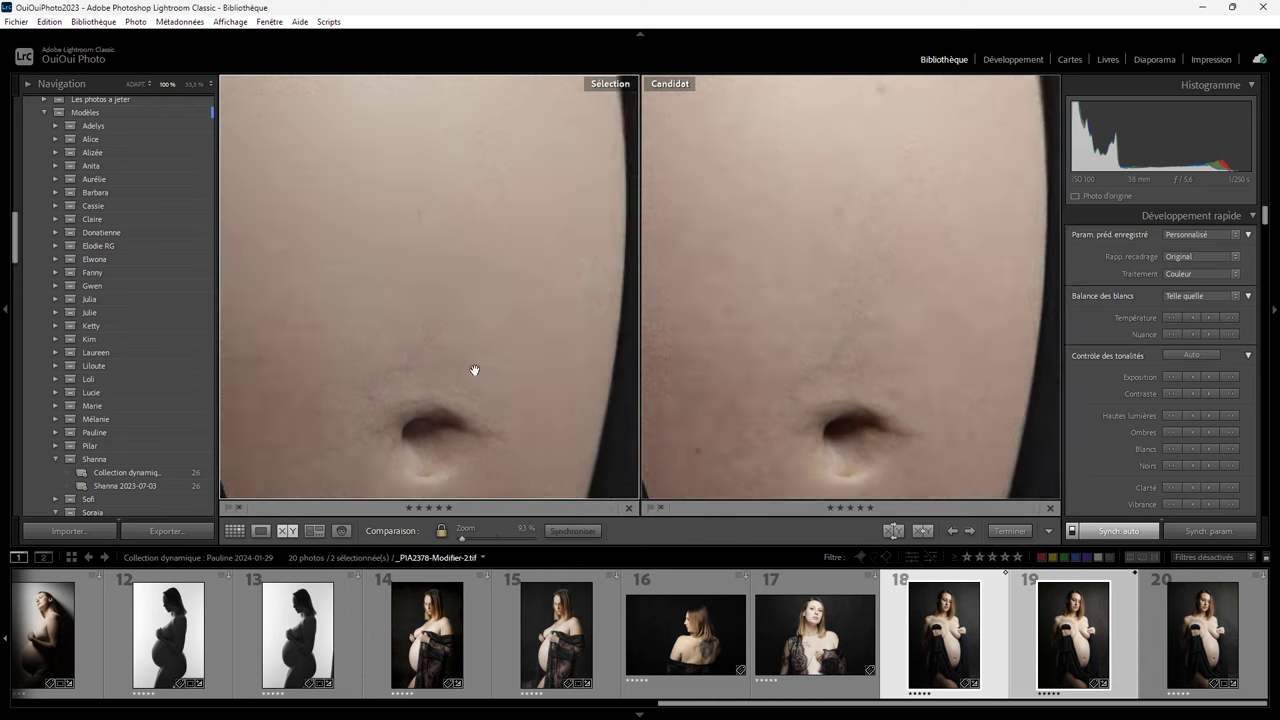
left_click_drag(483, 380, 495, 213)
left_click_drag(451, 334, 543, 337)
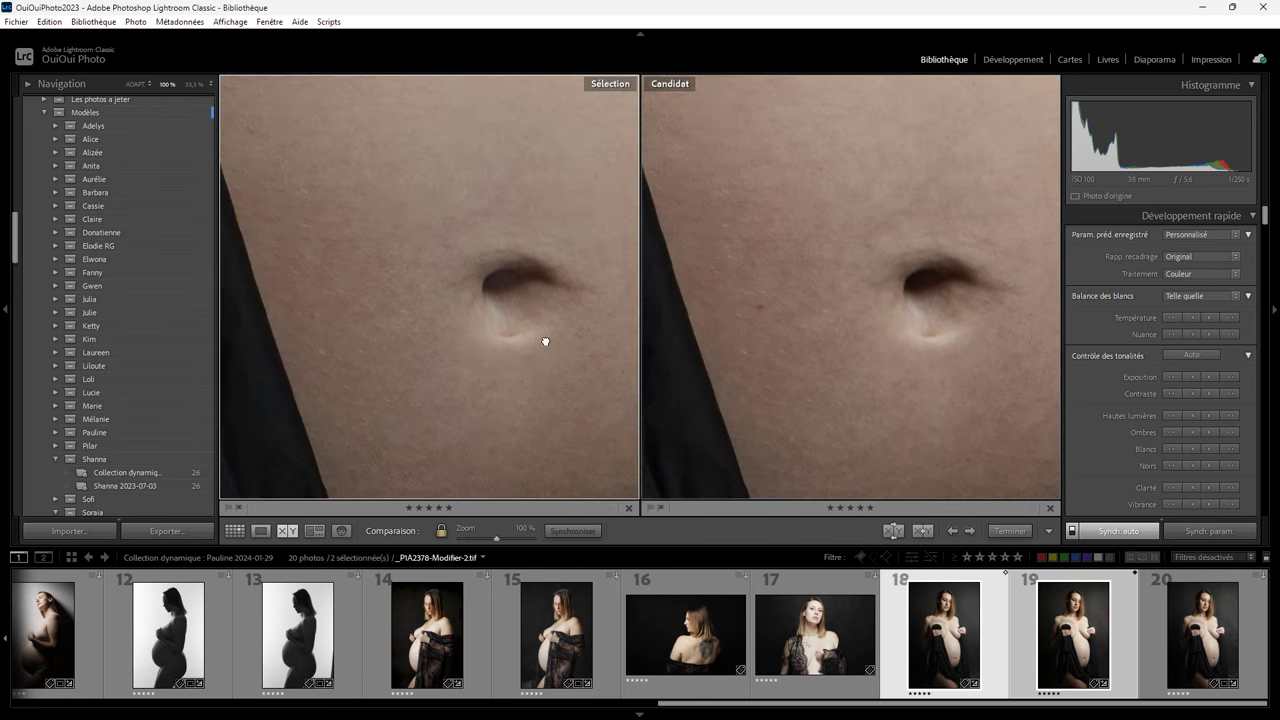
mouse_move(394, 134)
left_mouse_down()
mouse_move(457, 454)
mouse_move(466, 271)
mouse_move(287, 238)
left_mouse_up()
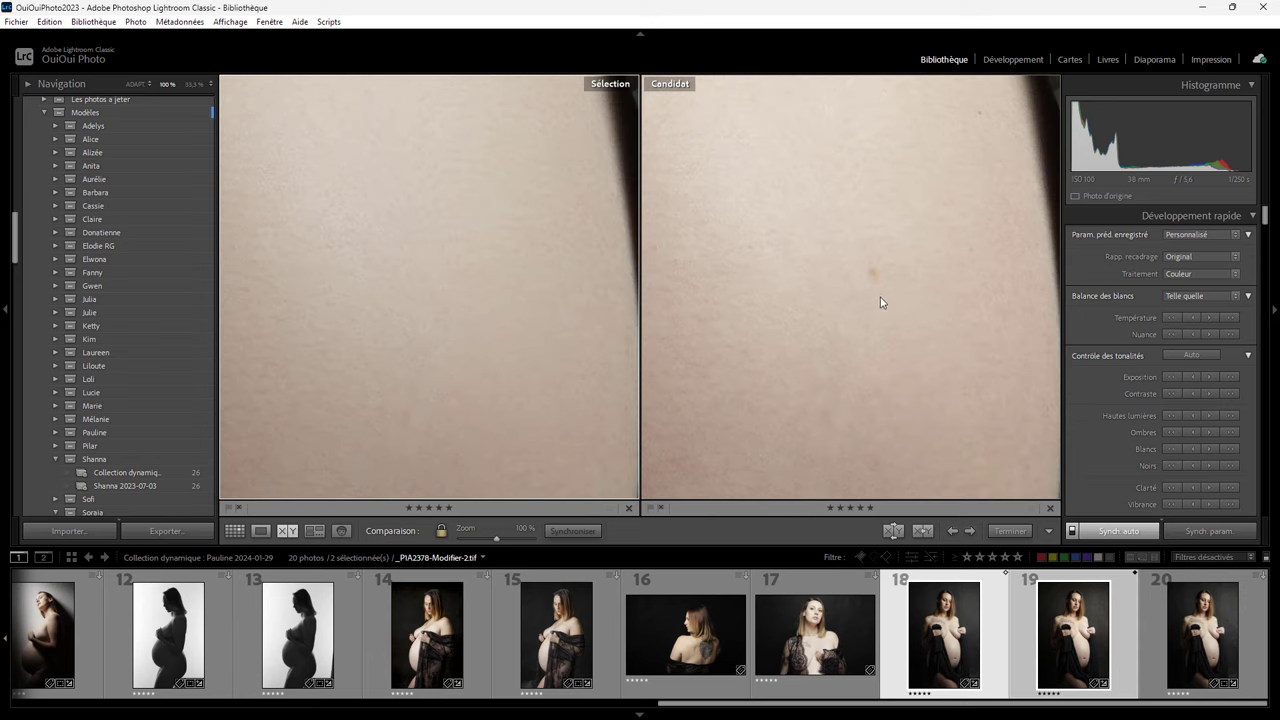
left_click_drag(829, 251, 609, 415)
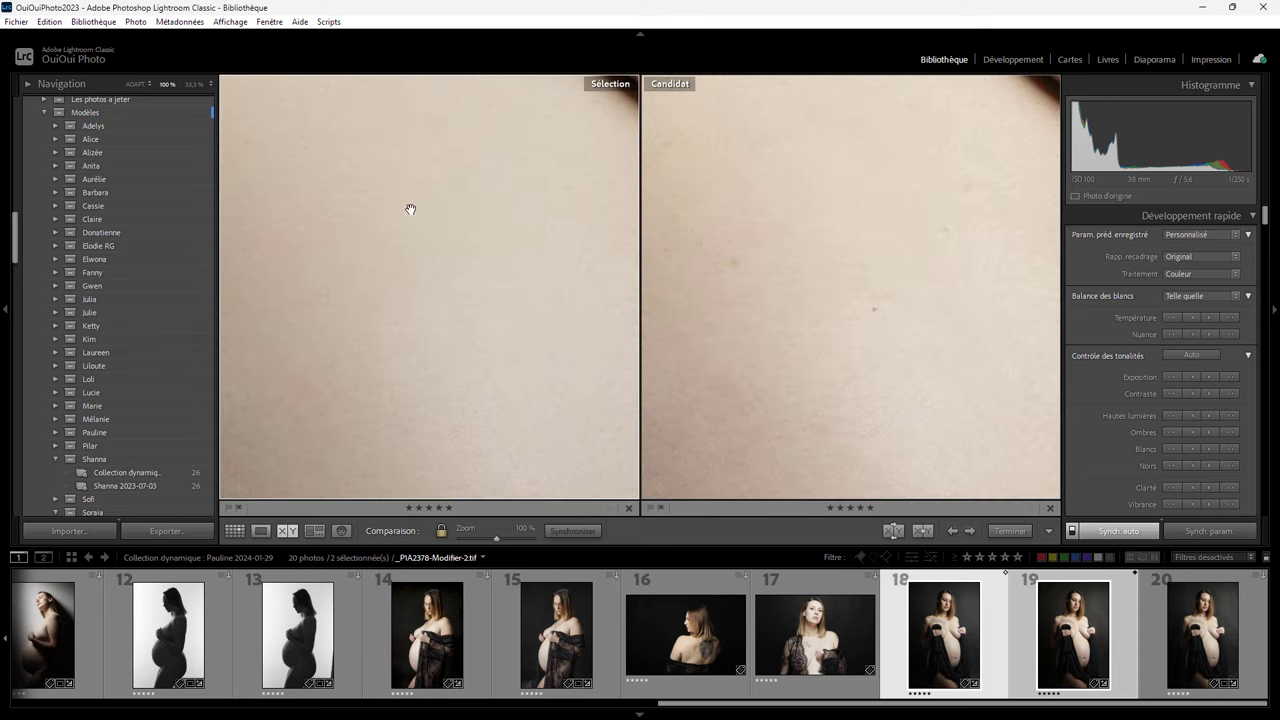
left_click_drag(424, 190, 581, 361)
mouse_move(518, 212)
left_mouse_down()
mouse_move(475, 383)
mouse_move(591, 300)
mouse_move(608, 305)
mouse_move(471, 429)
left_mouse_up()
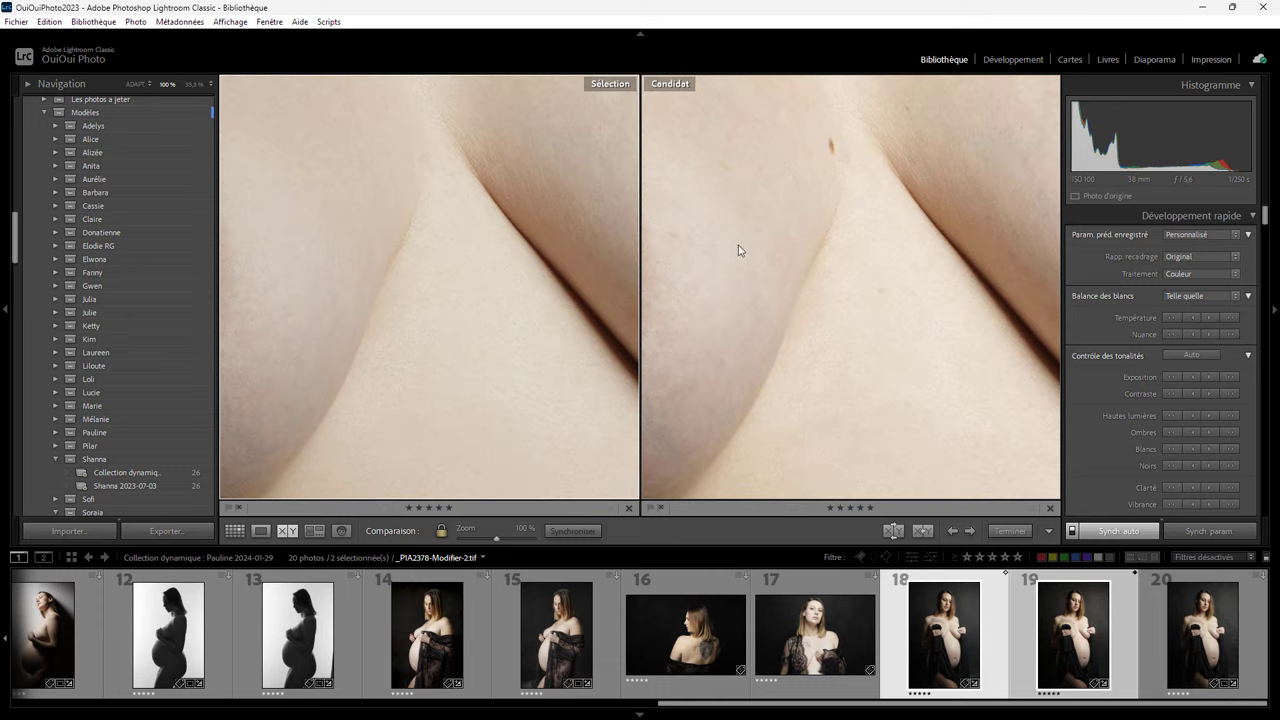
left_click_drag(737, 249, 709, 380)
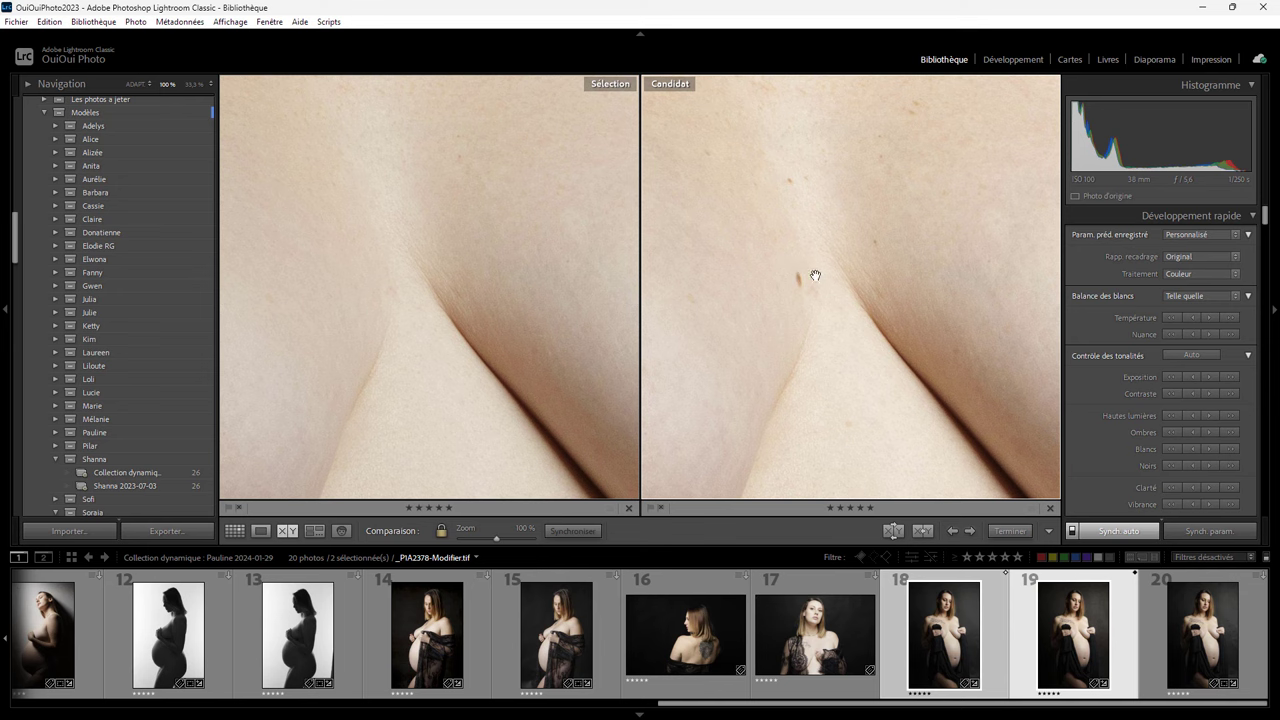
- Pan both views over the neck, hair and shoulder moles, ending on the necklace and "of today" tattoo
mouse_move(481, 192)
left_mouse_down()
mouse_move(463, 371)
mouse_move(706, 400)
left_mouse_up()
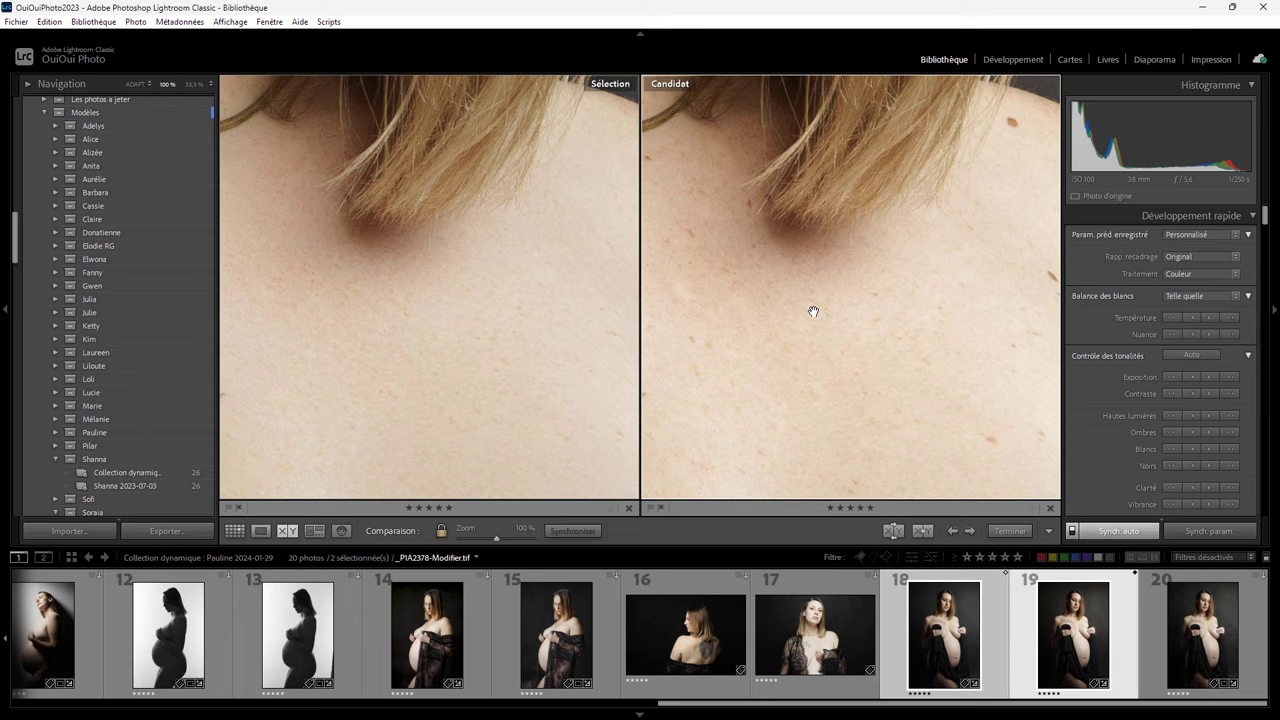
left_click_drag(829, 314, 840, 238)
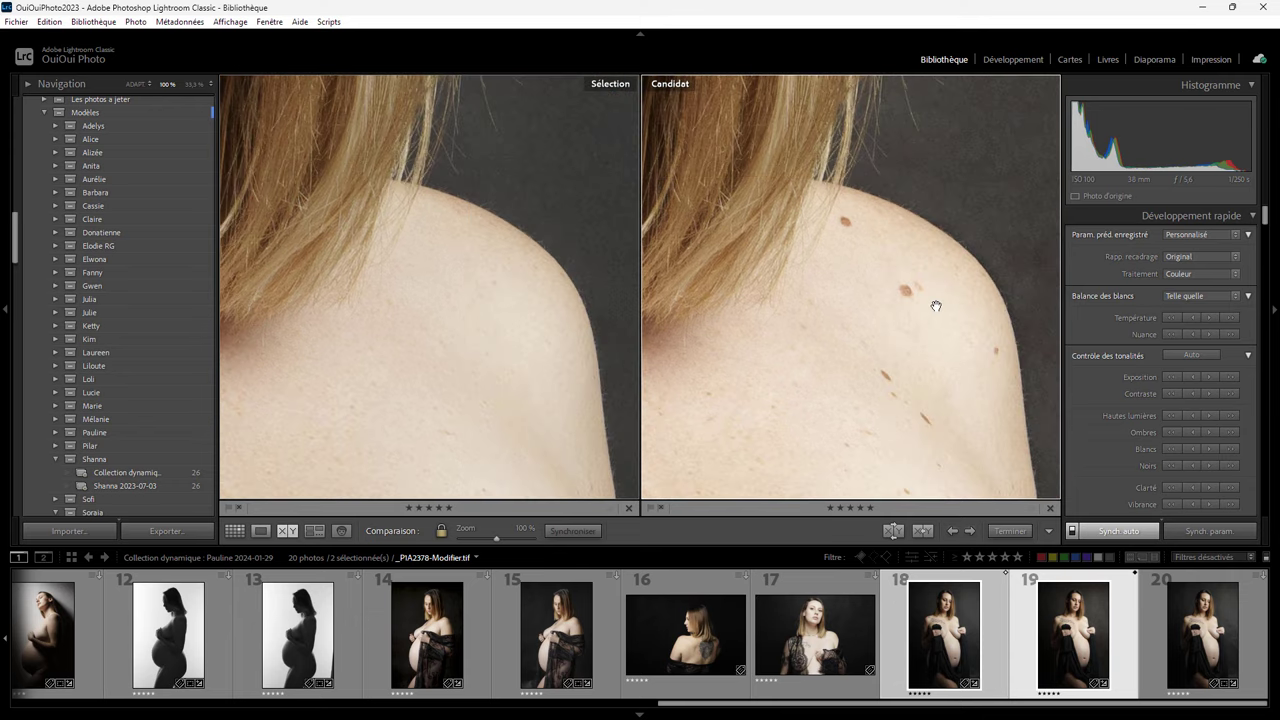
mouse_move(436, 374)
left_mouse_down()
mouse_move(546, 289)
mouse_move(524, 264)
left_mouse_up()
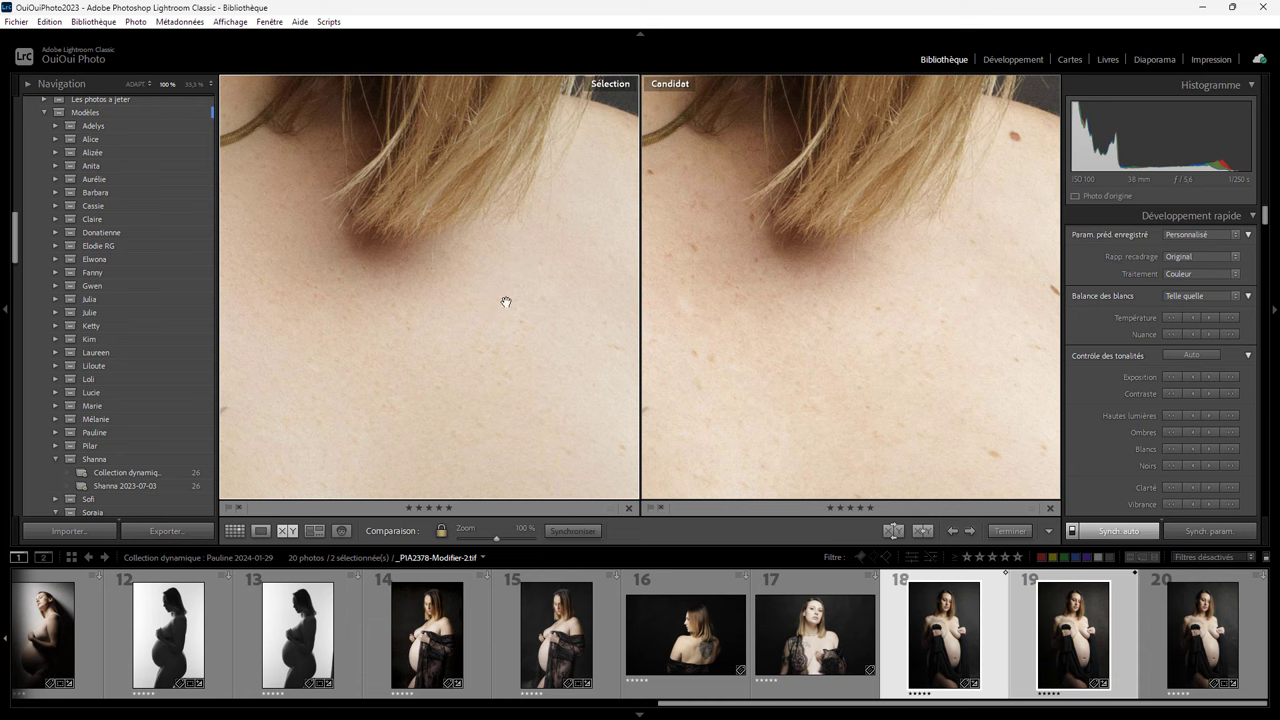
left_click_drag(499, 333, 582, 292)
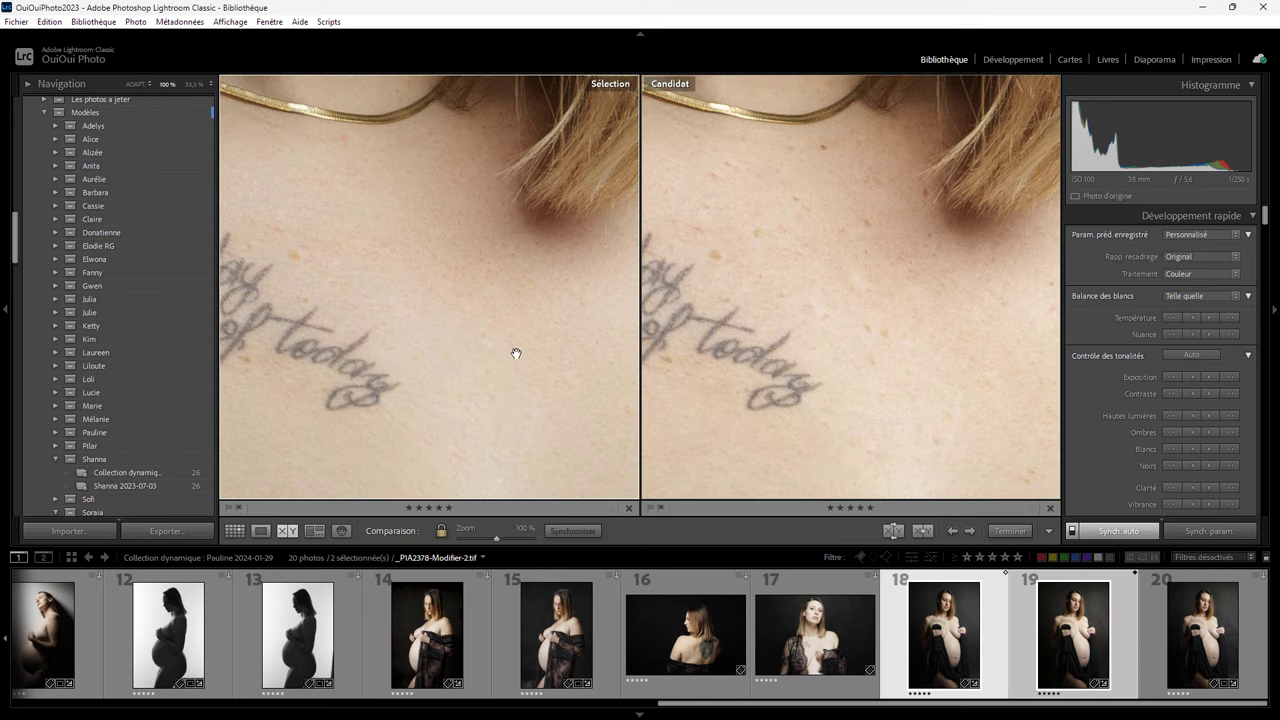
- Compare the necklace, neck and "of today" tattoo skin at 100% in both versions
left_click(530, 306)
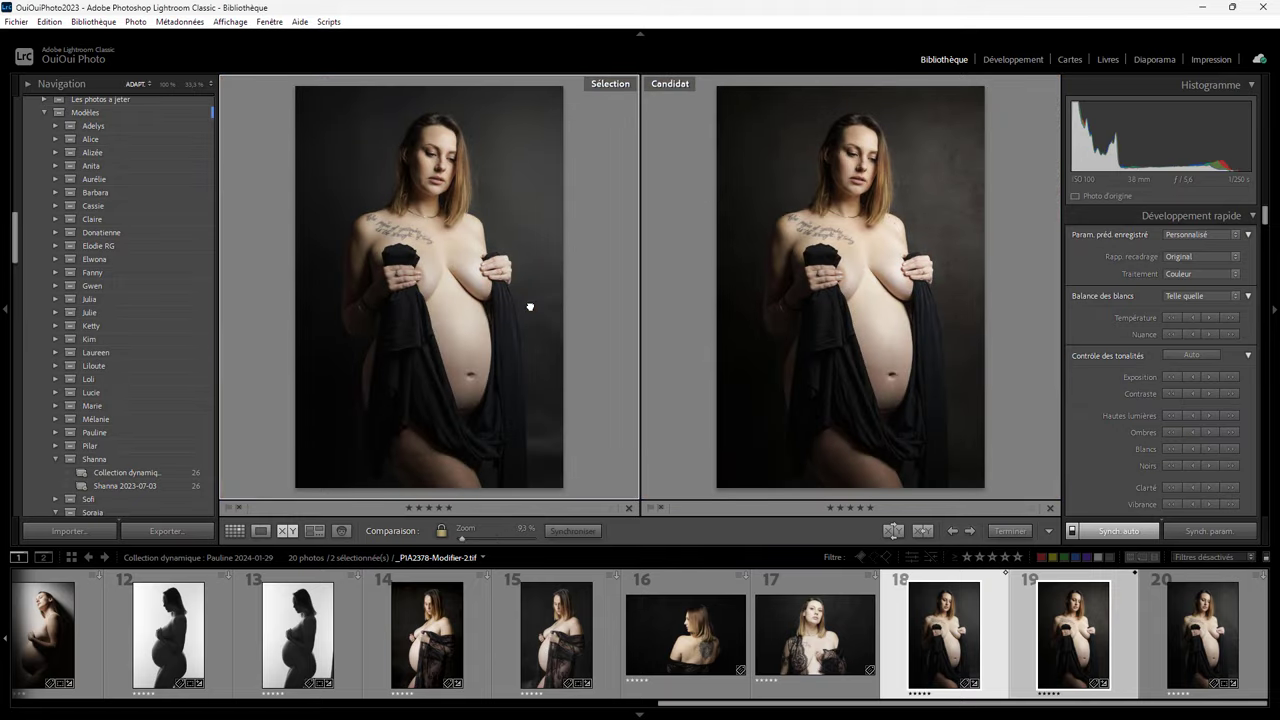
left_click(442, 243)
mouse_move(522, 250)
left_mouse_down()
mouse_move(417, 320)
mouse_move(503, 393)
left_mouse_up()
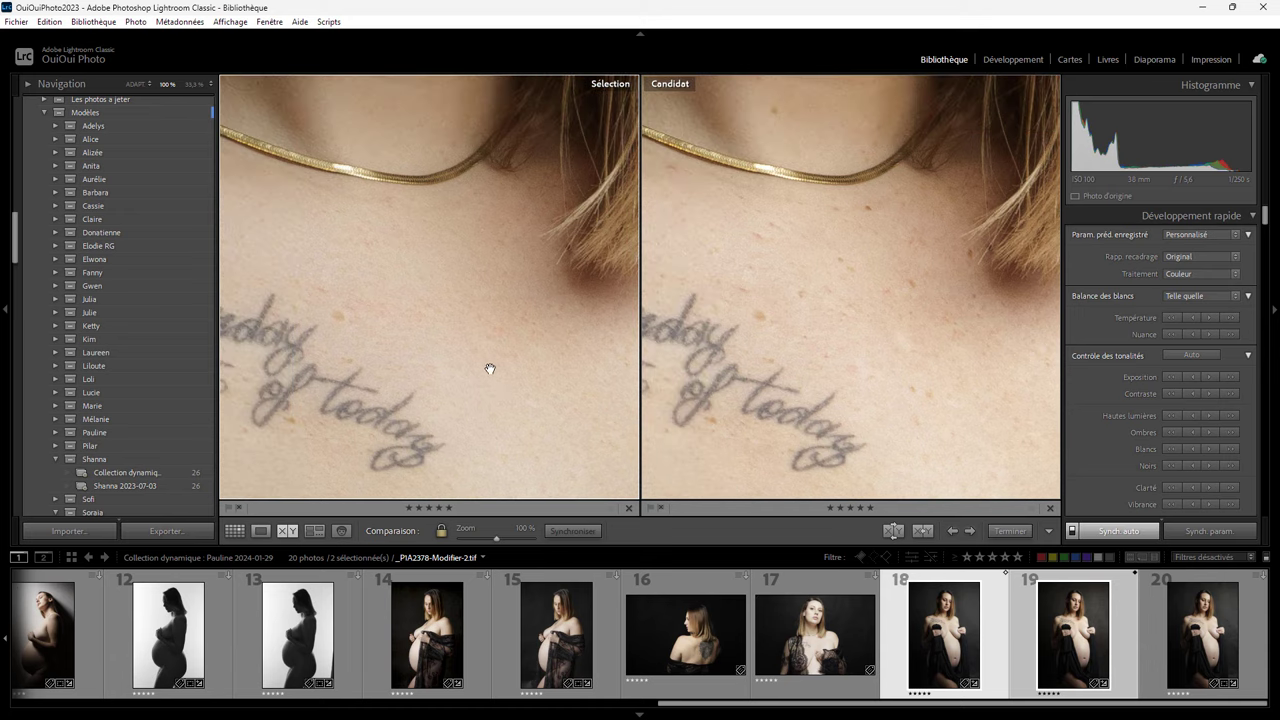
left_click_drag(465, 318, 540, 374)
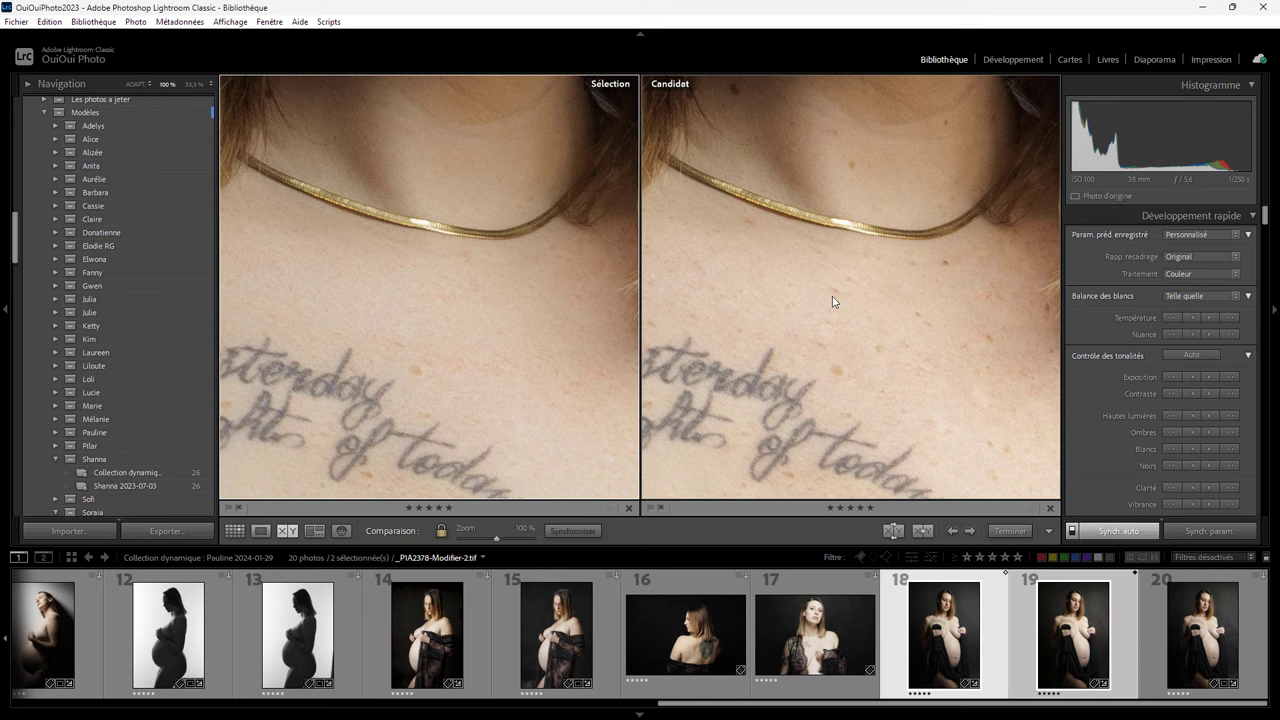
mouse_move(500, 280)
left_mouse_down()
mouse_move(563, 314)
mouse_move(590, 271)
mouse_move(566, 143)
left_mouse_up()
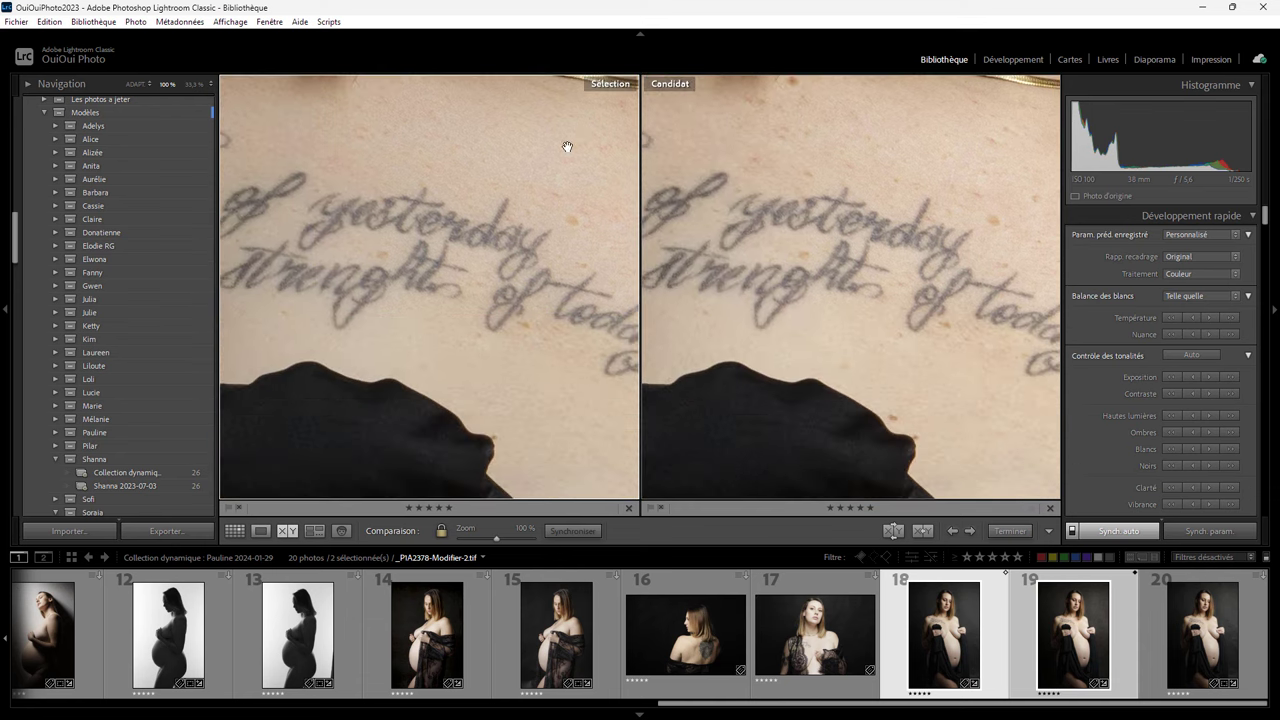
left_click_drag(534, 312, 409, 134)
left_click_drag(516, 184, 487, 430)
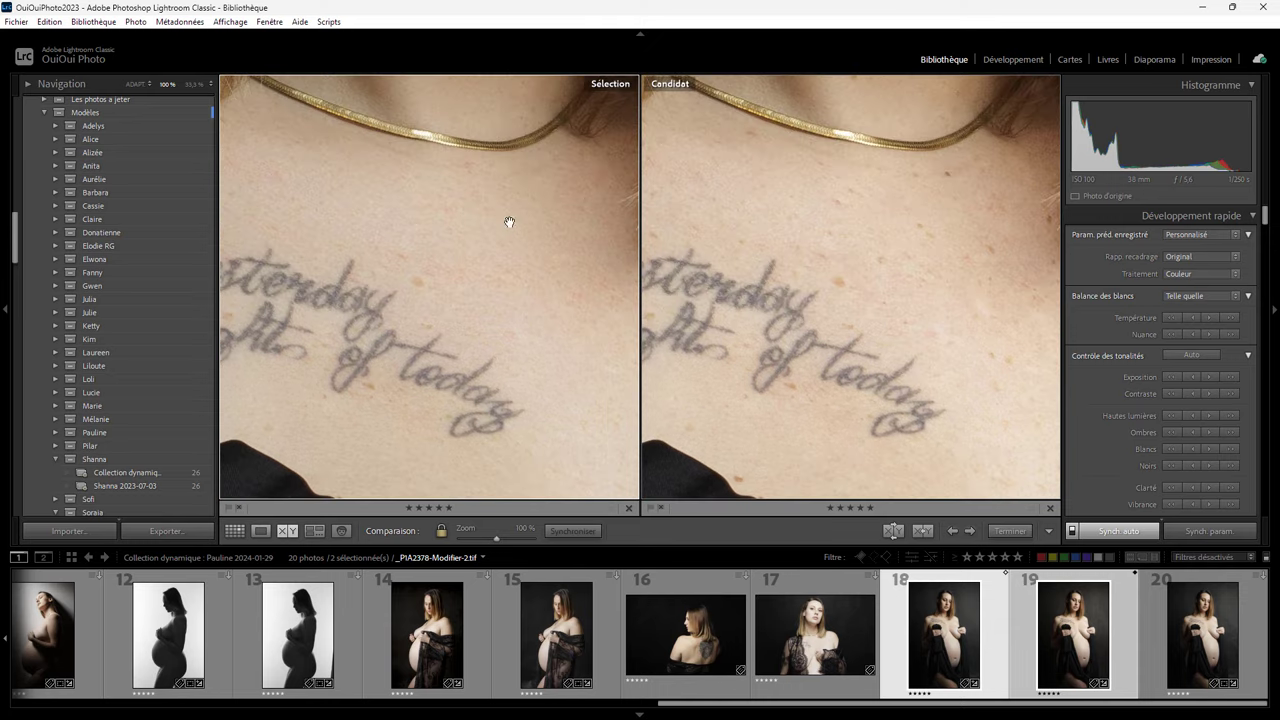
left_click(488, 282)
left_click(448, 251)
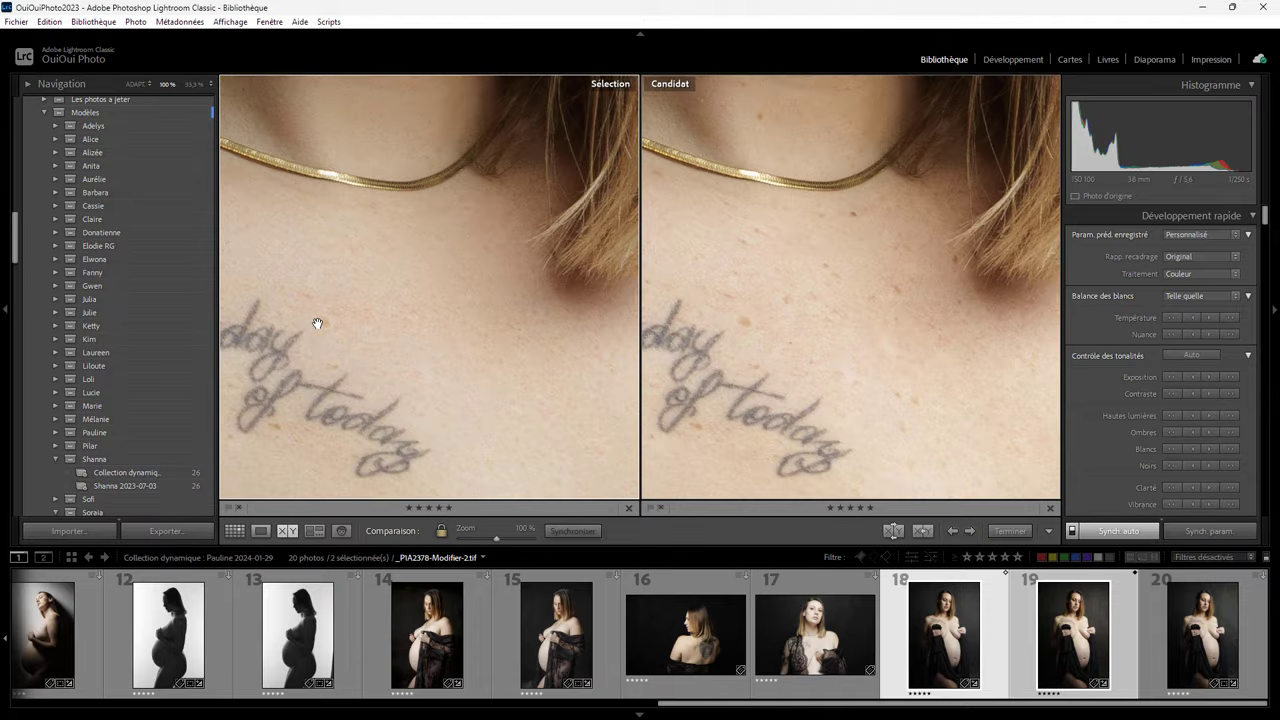
- Zoom to 100% on the shoulder and compare its skin in both versions
left_click(476, 317)
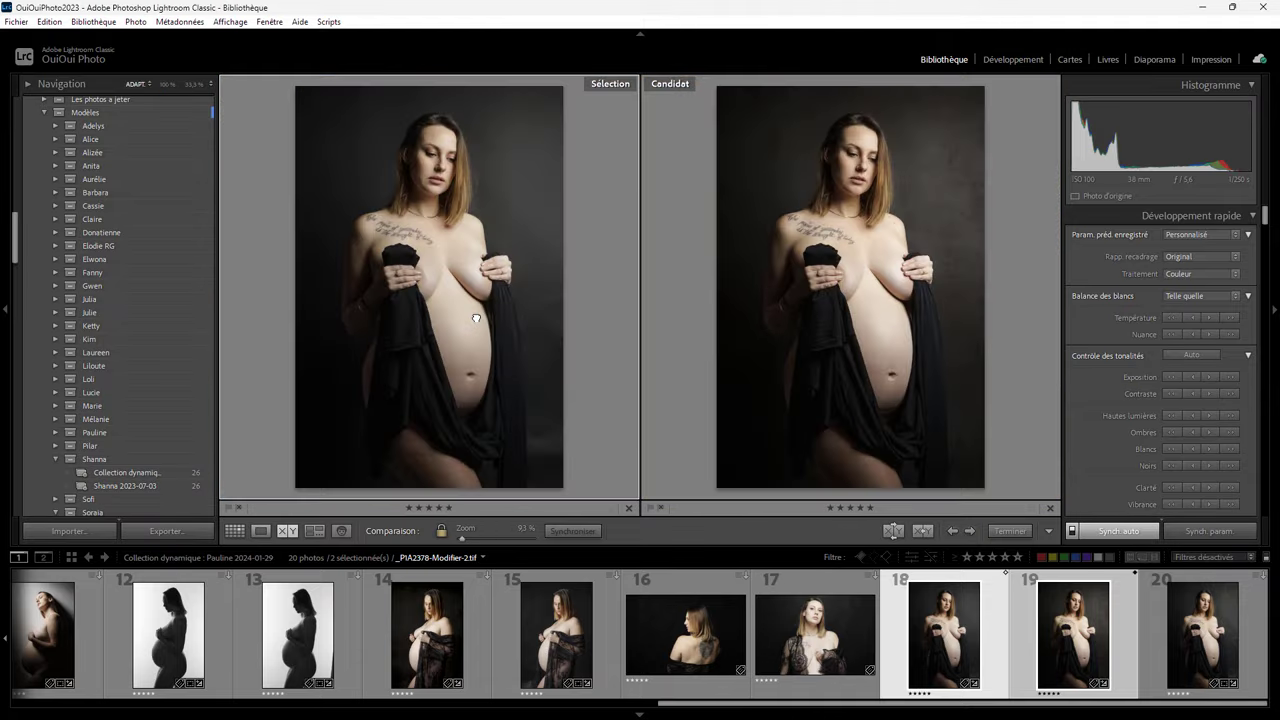
left_click(440, 475)
left_click_drag(949, 408, 800, 132)
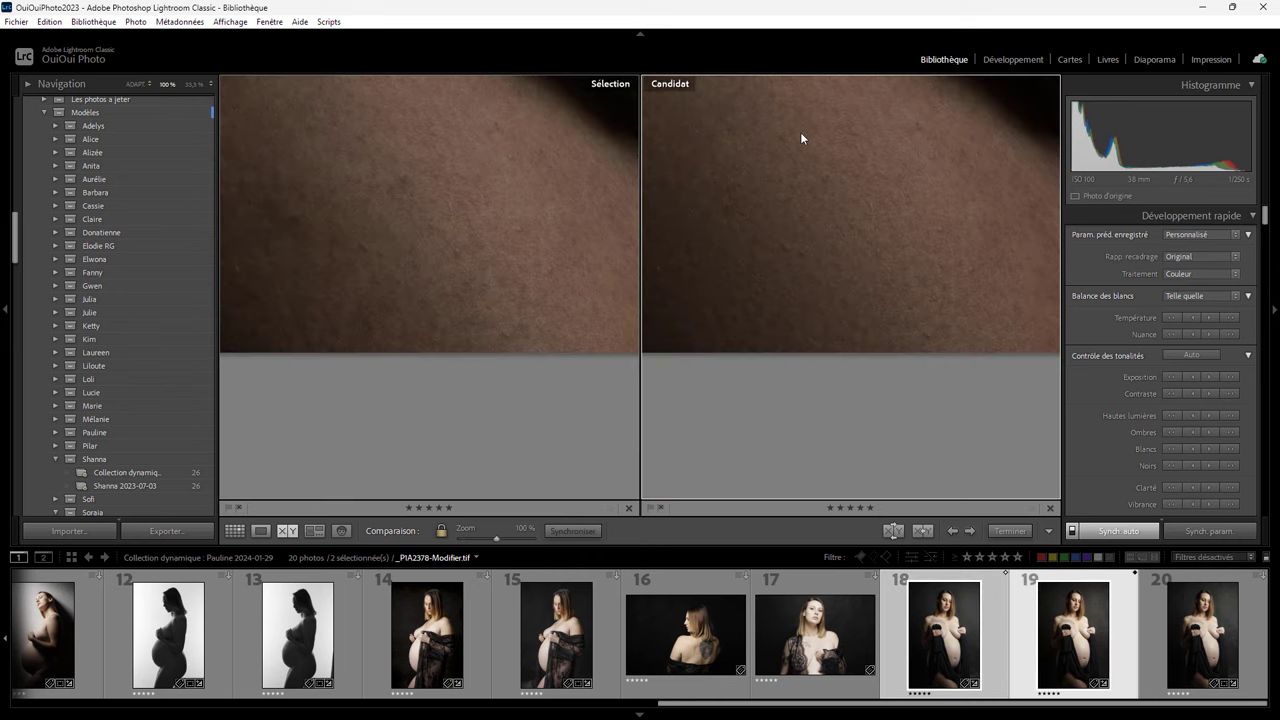
mouse_move(846, 229)
left_mouse_down()
mouse_move(501, 338)
mouse_move(371, 220)
mouse_move(517, 311)
left_mouse_up()
mouse_move(412, 217)
left_mouse_down()
mouse_move(426, 266)
mouse_move(494, 203)
left_mouse_up()
- Compare skin against the dark backdrop at 100%, then return to the full photos
left_click(489, 260)
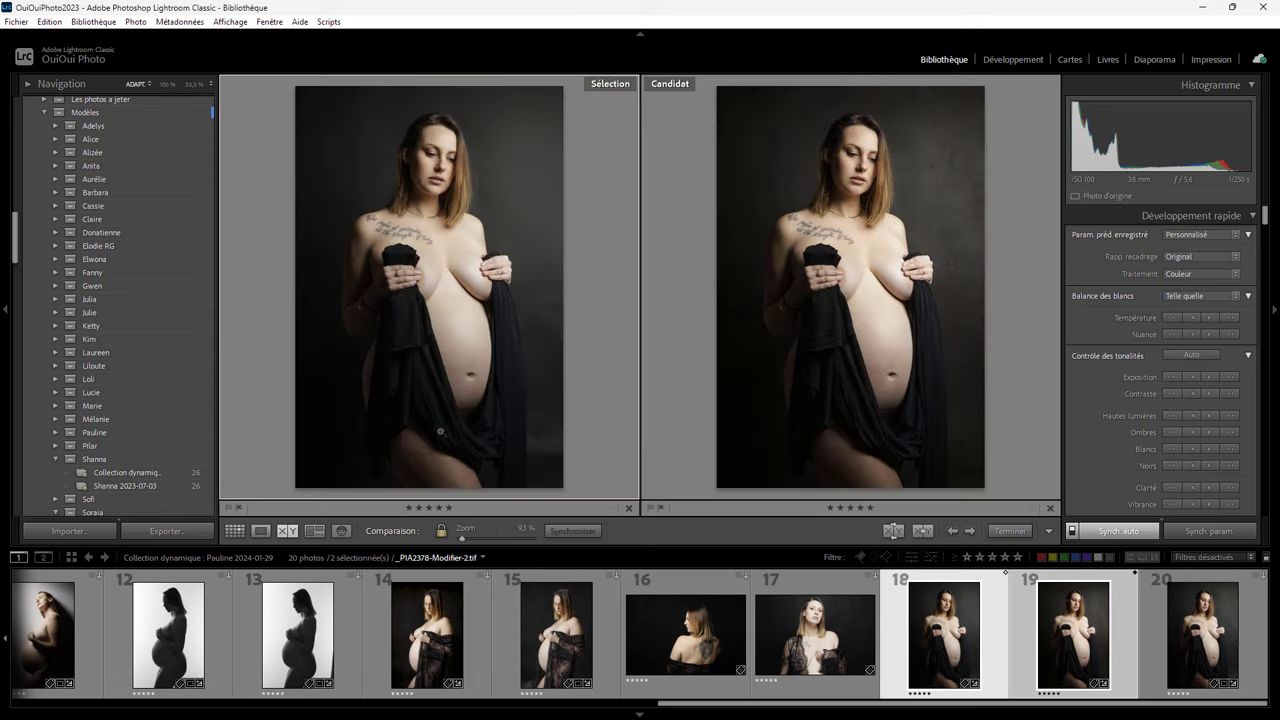
left_click(431, 469)
left_click_drag(371, 352, 571, 343)
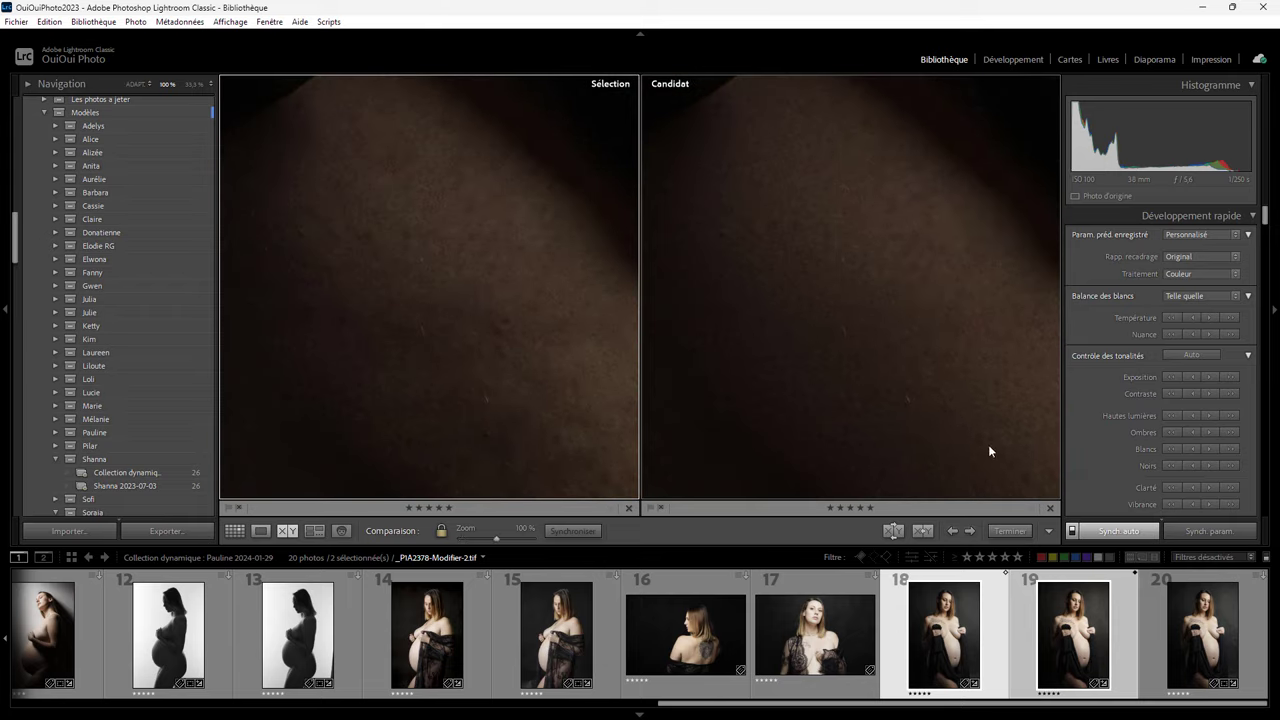
left_click(835, 327)
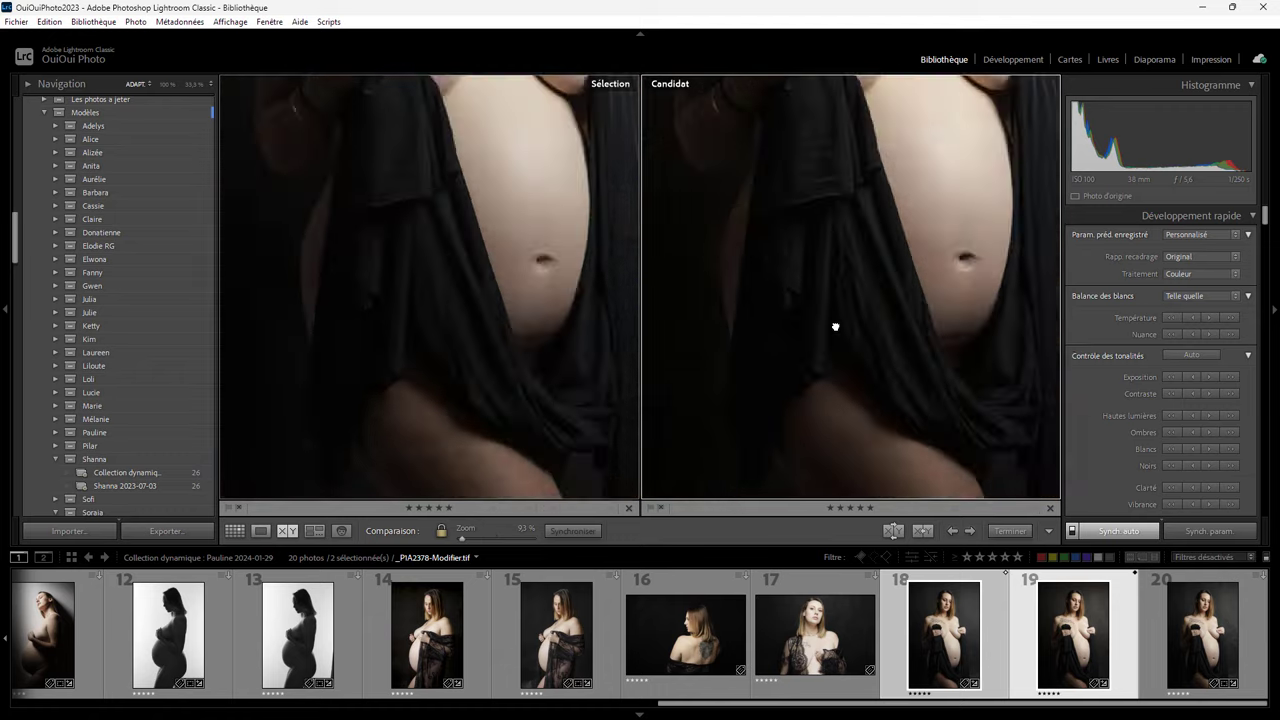